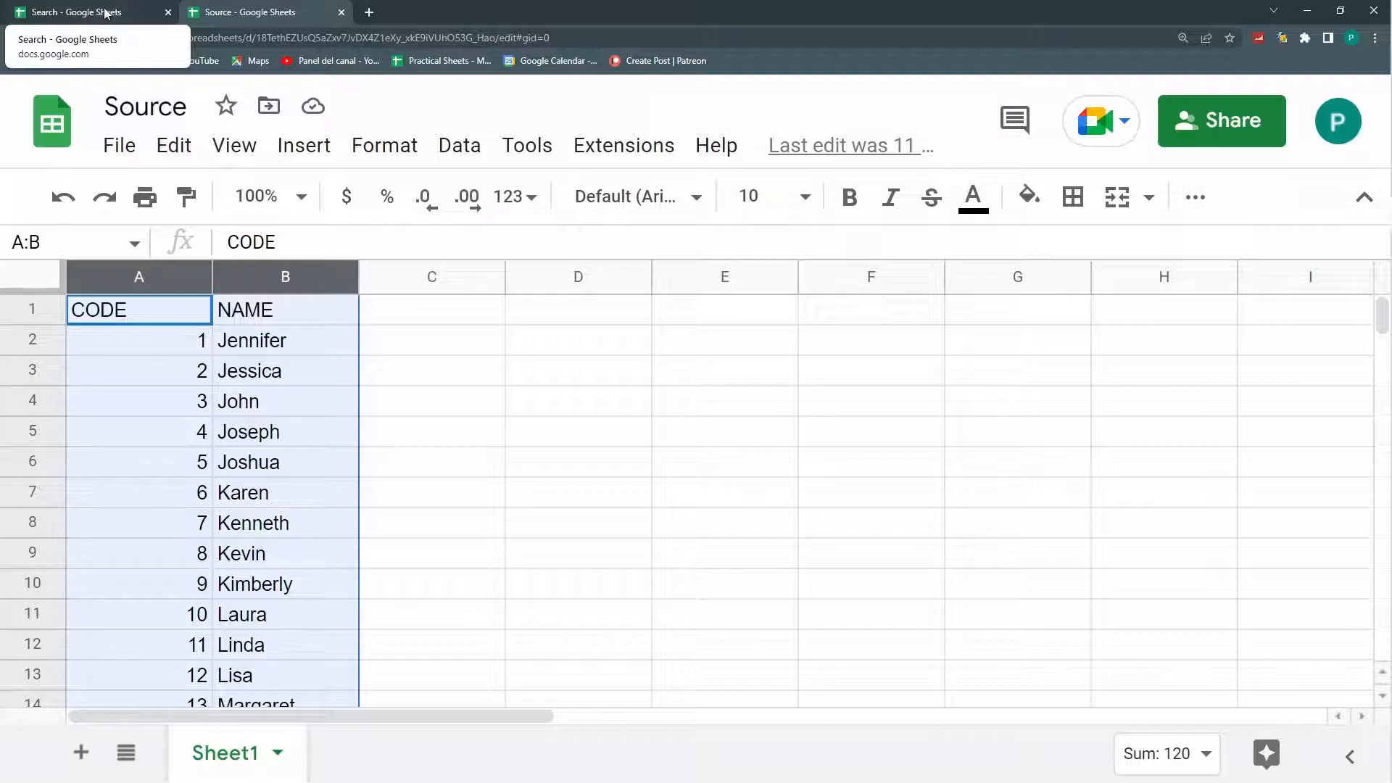
Create a new blank spreadsheet titled Search.
text(s)
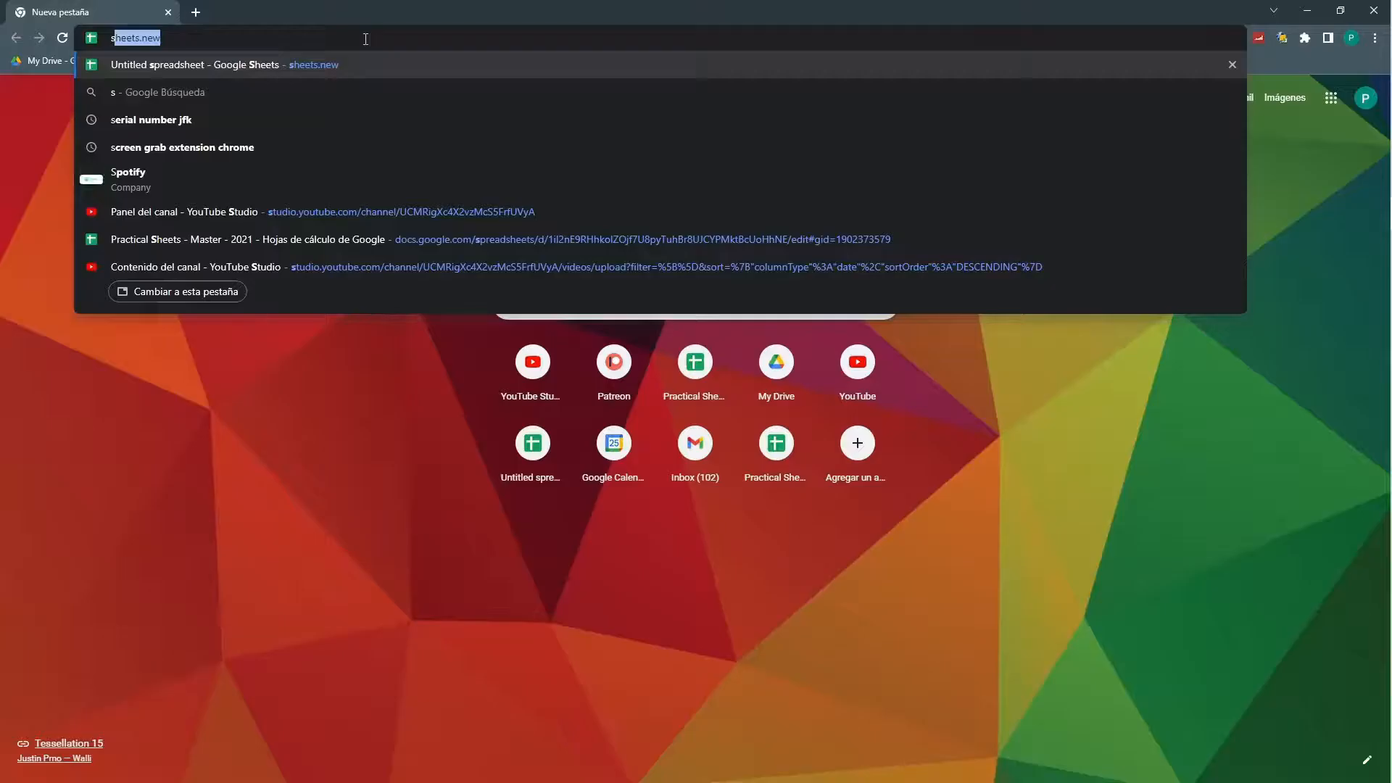
key(Return)
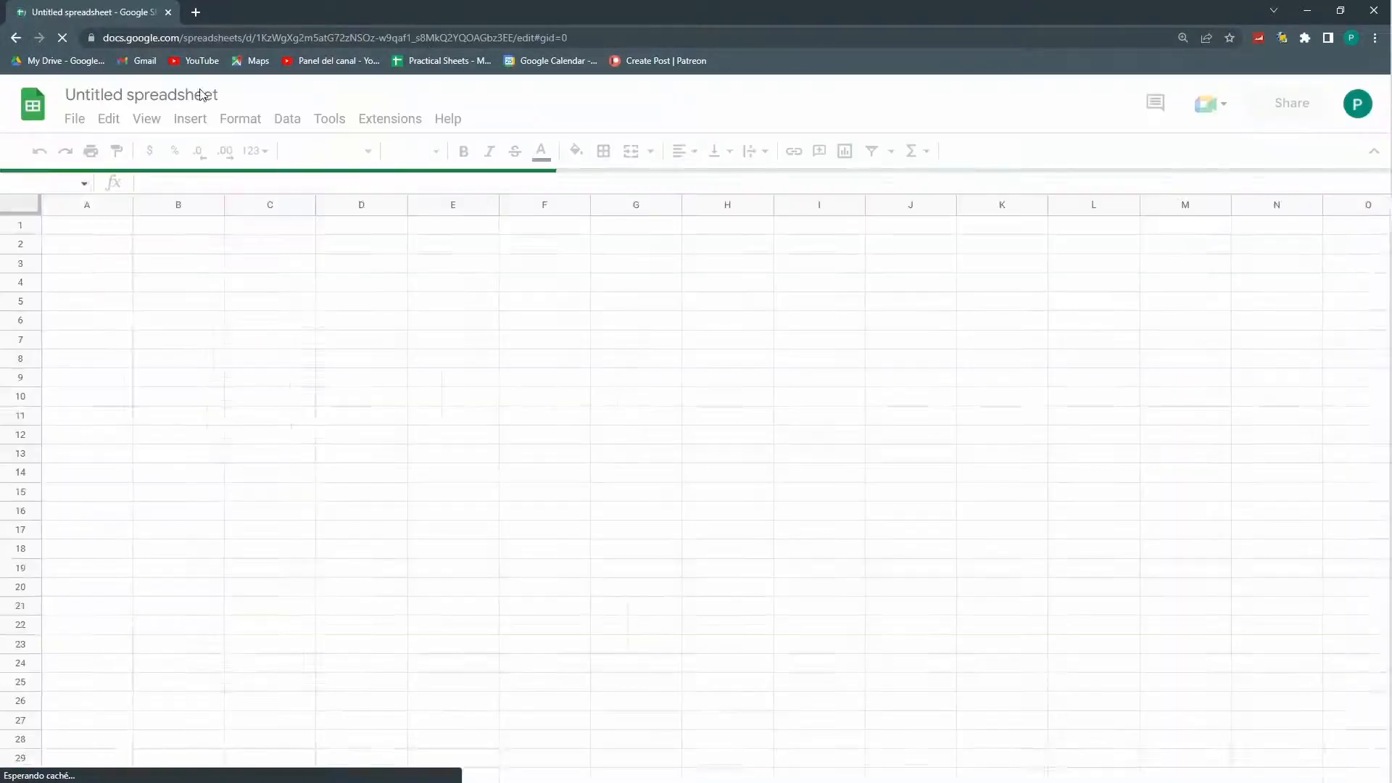
click(232, 98)
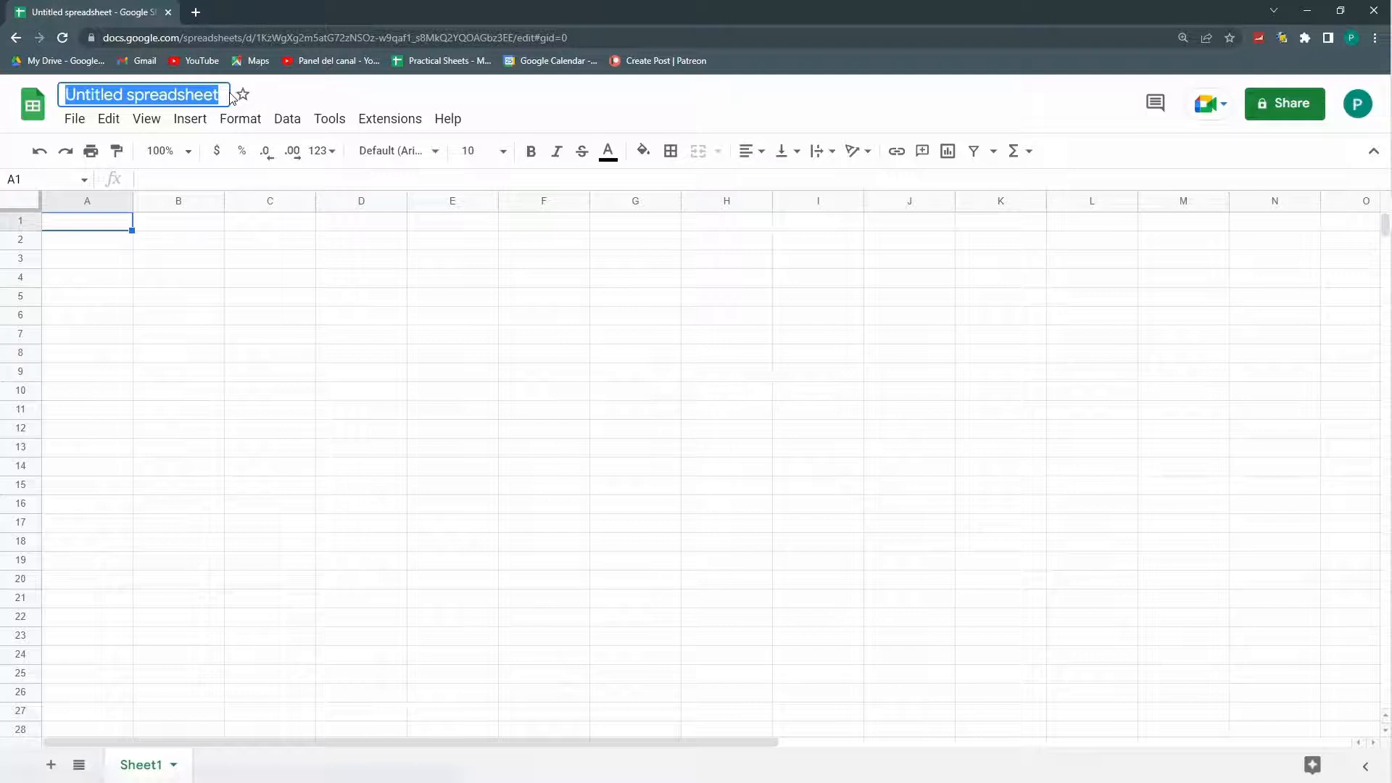
text(Search)
click(112, 232)
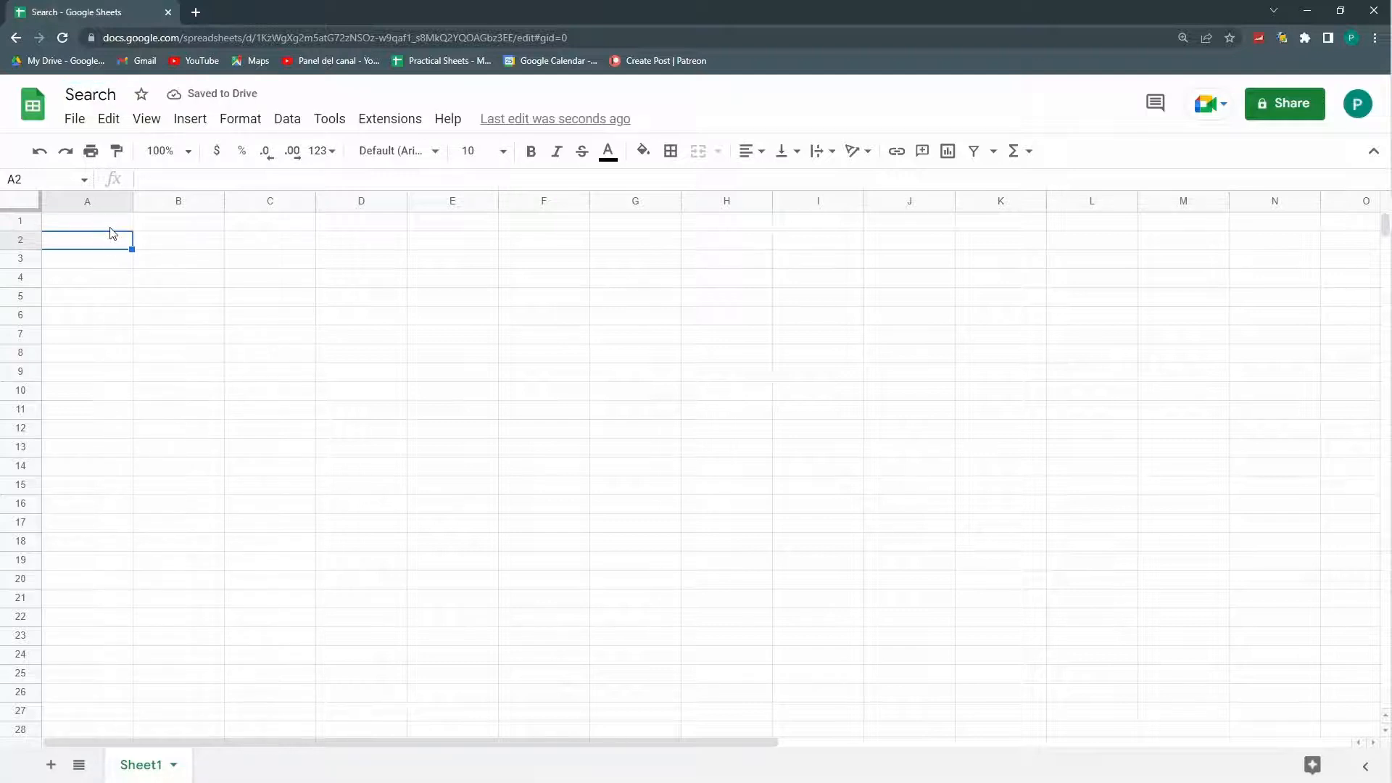
Enter the headers CODE in A1 and NAME in B1.
text(CODE)
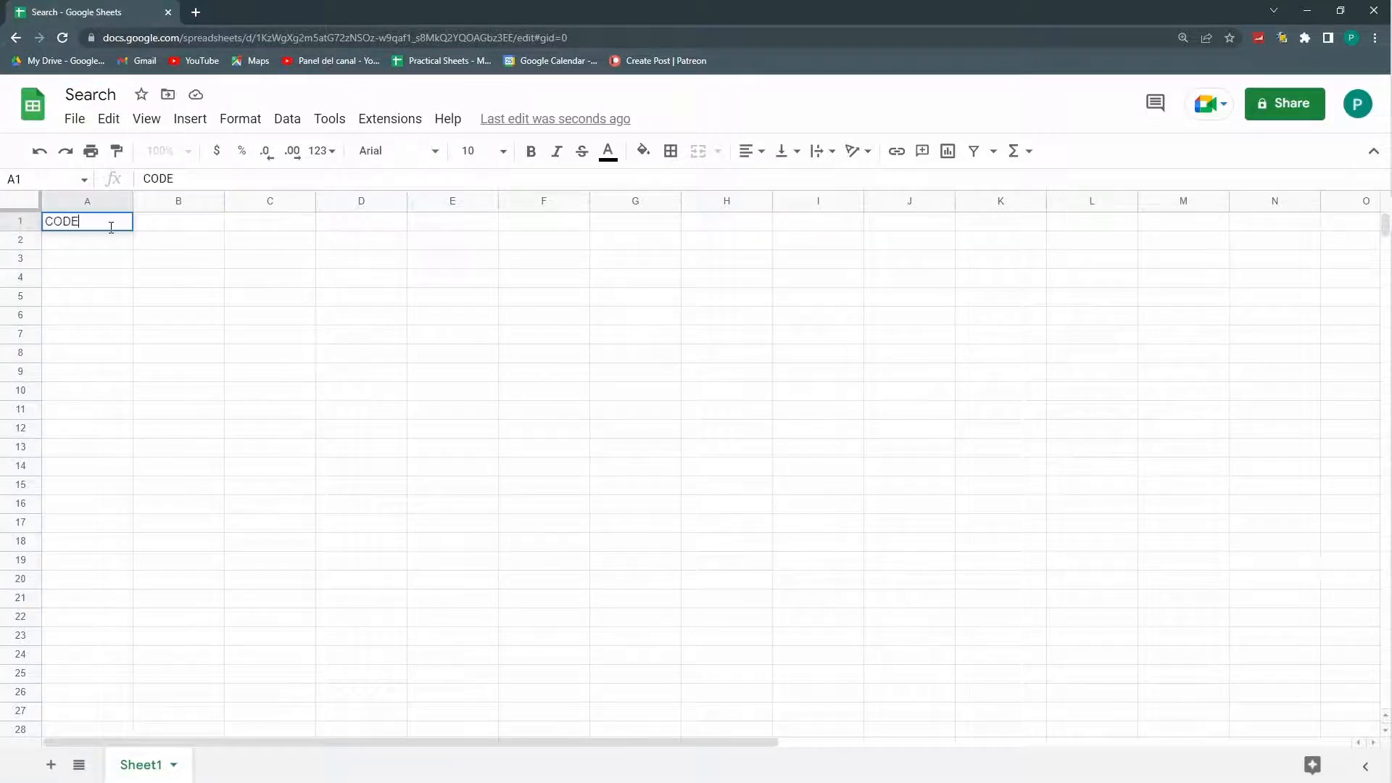
key(Tab)
text(NAME)
key(Return)
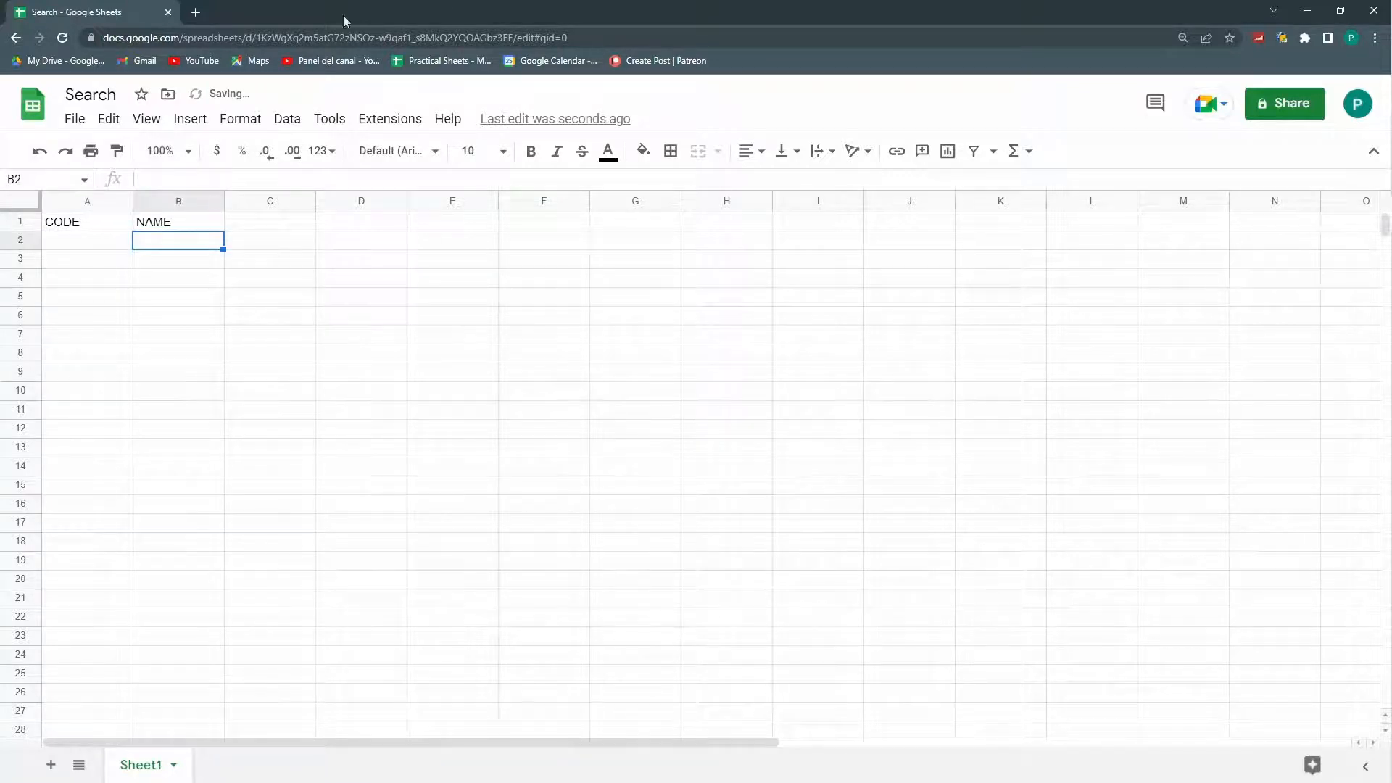
Start another blank spreadsheet in a new browser tab.
click(203, 16)
click(211, 42)
text(s)
key(Return)
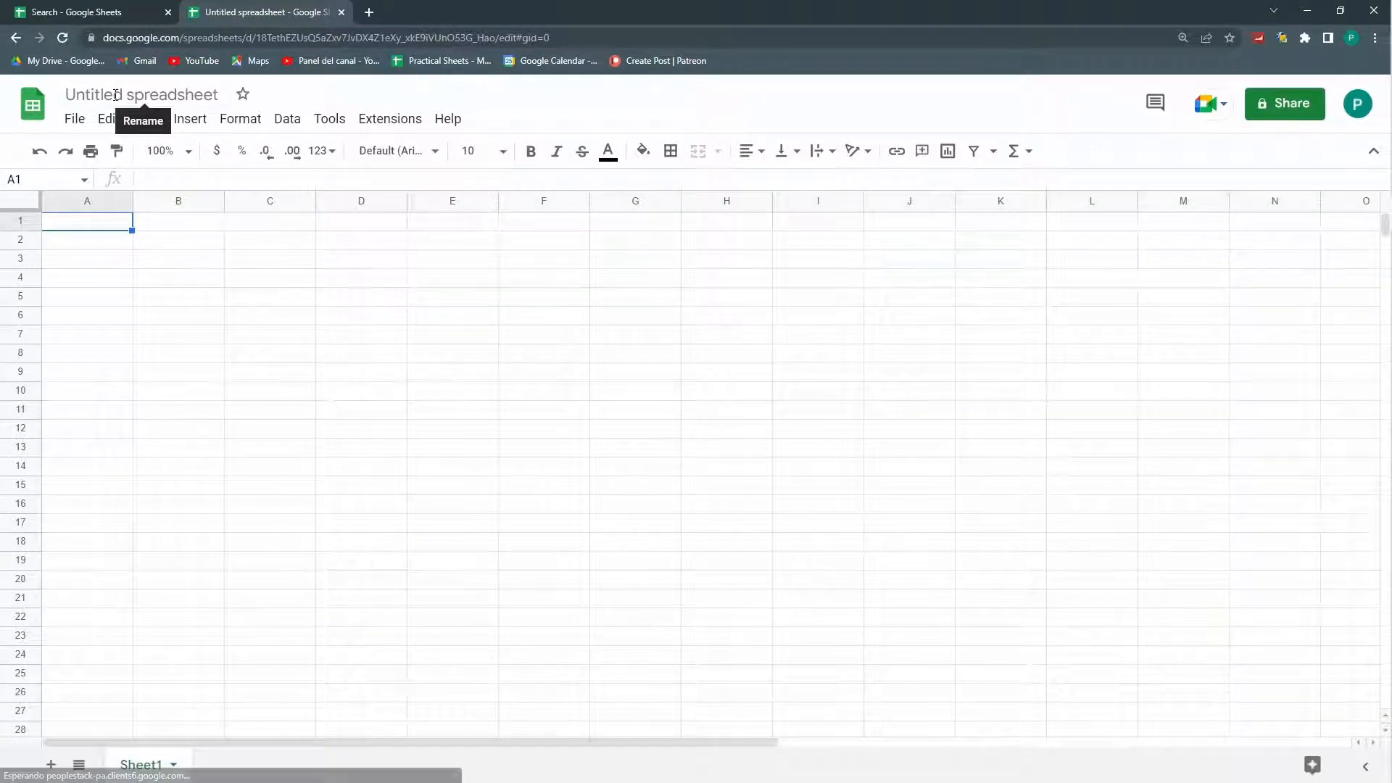
Title the second spreadsheet Source.
click(116, 95)
text(Source)
click(81, 263)
click(93, 224)
click(97, 13)
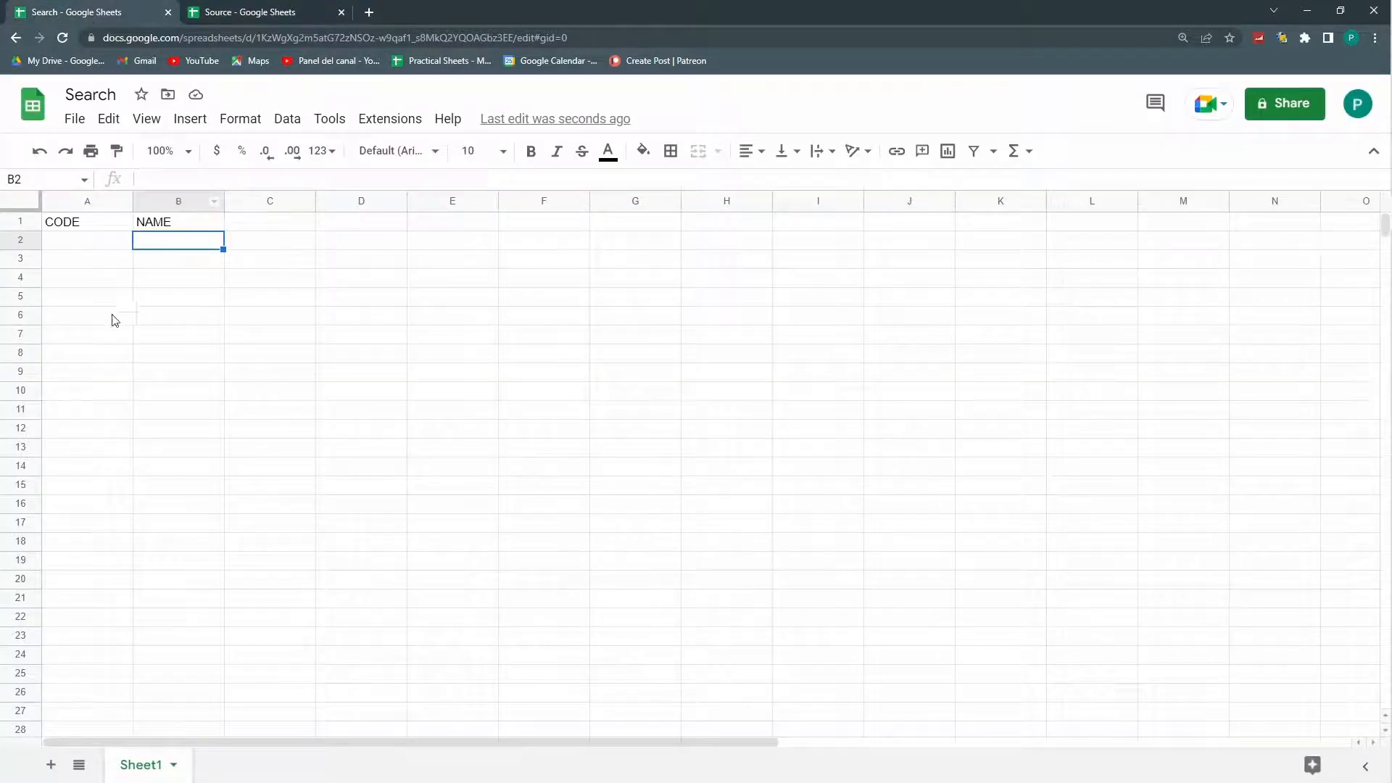
click(219, 9)
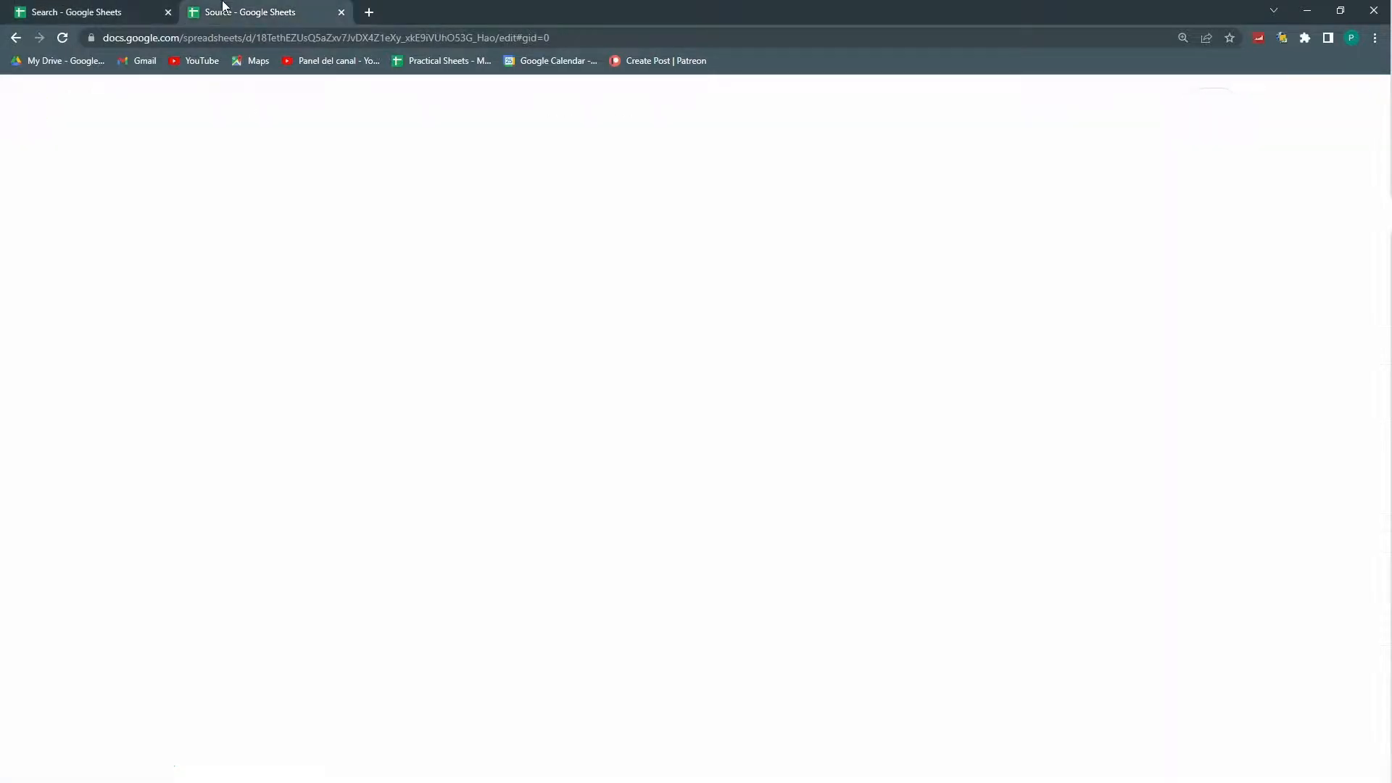
Enter CODE and NAME headers in A1 and B1 of Source.
text(c)
key(BackSpace)
text(CODE)
key(Tab)
text(NAME)
key(Return)
Fill codes 1–15 down column A and paste the fifteen names from B2.
text(1 2)
drag(119, 242, 132, 508)
click(167, 239)
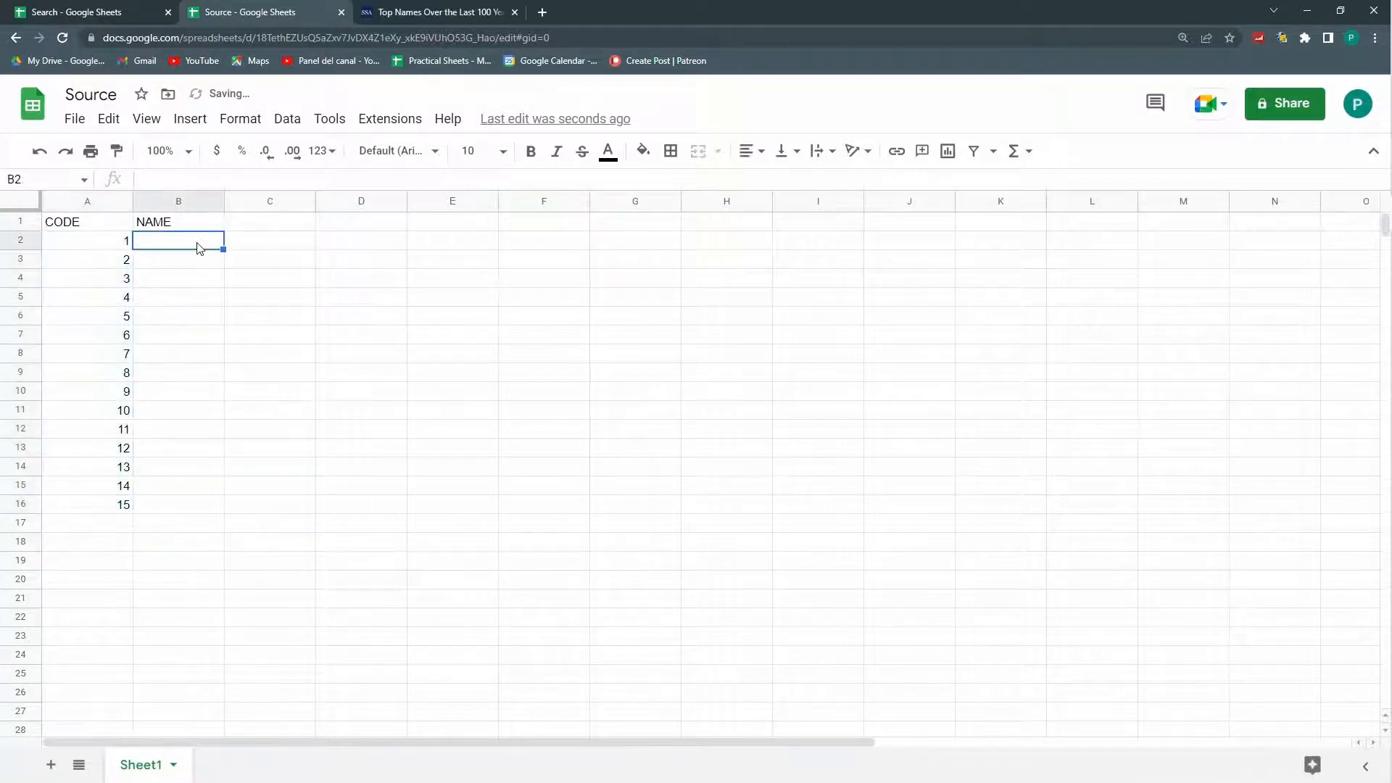
text(Jennifer Jessica John Joseph Joshua Karen Kenneth Kevin Kimberly Laura Linda Lisa Margaret Mark Mary)
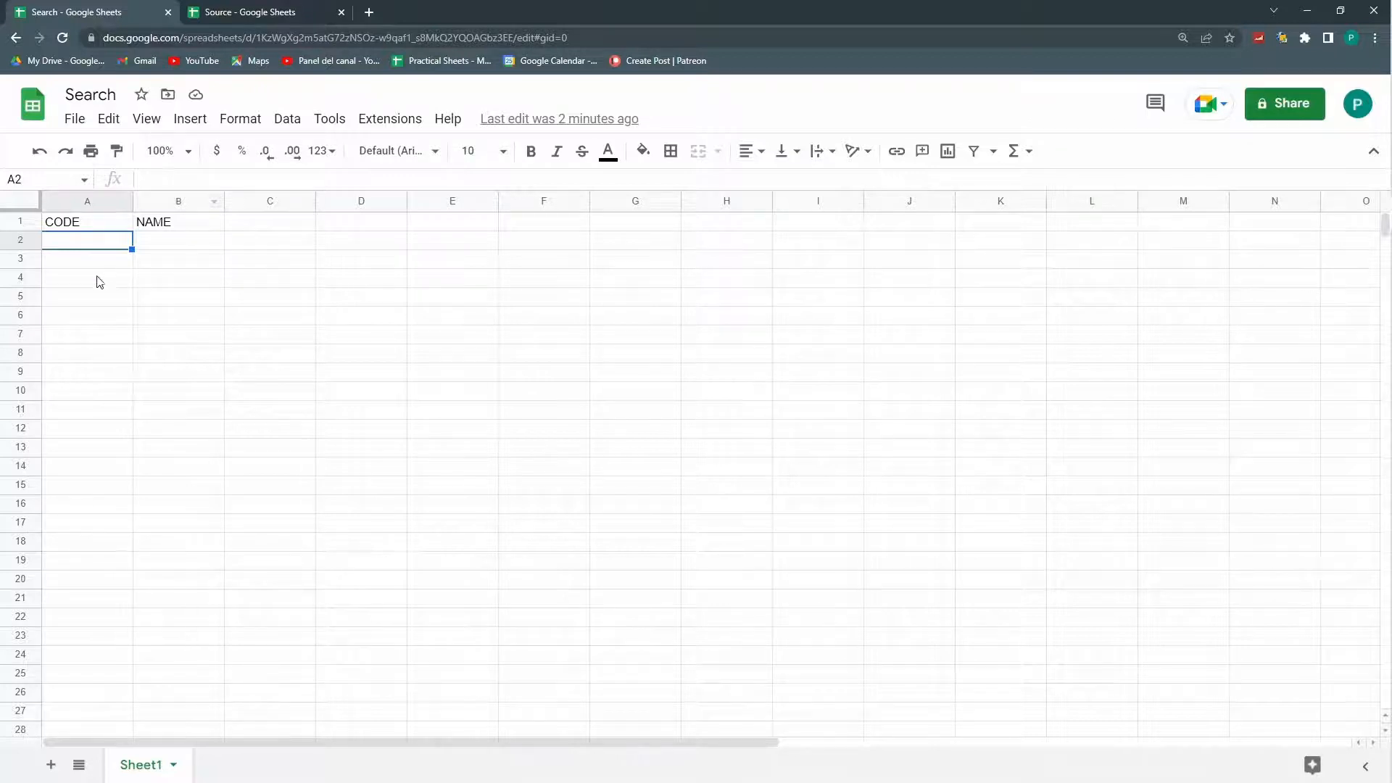
drag(174, 245, 174, 395)
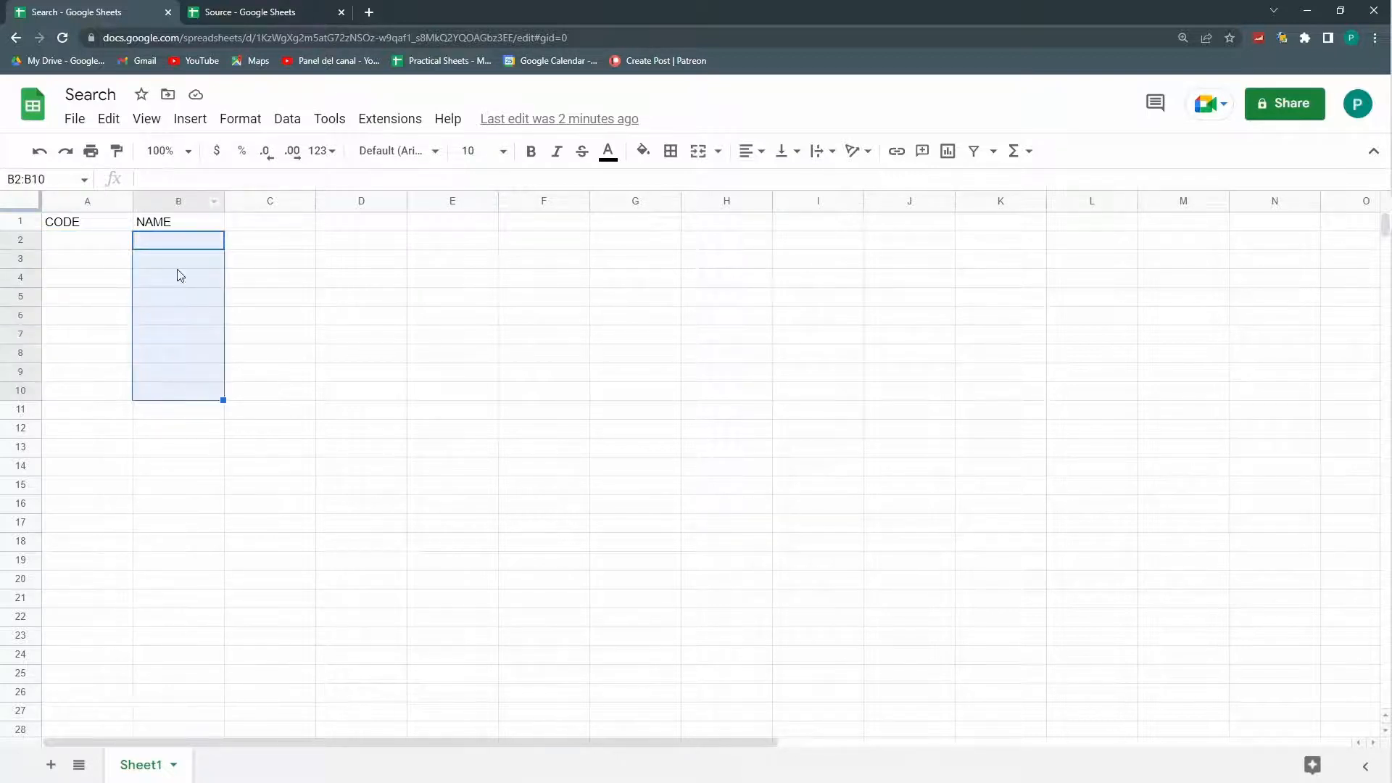
click(244, 13)
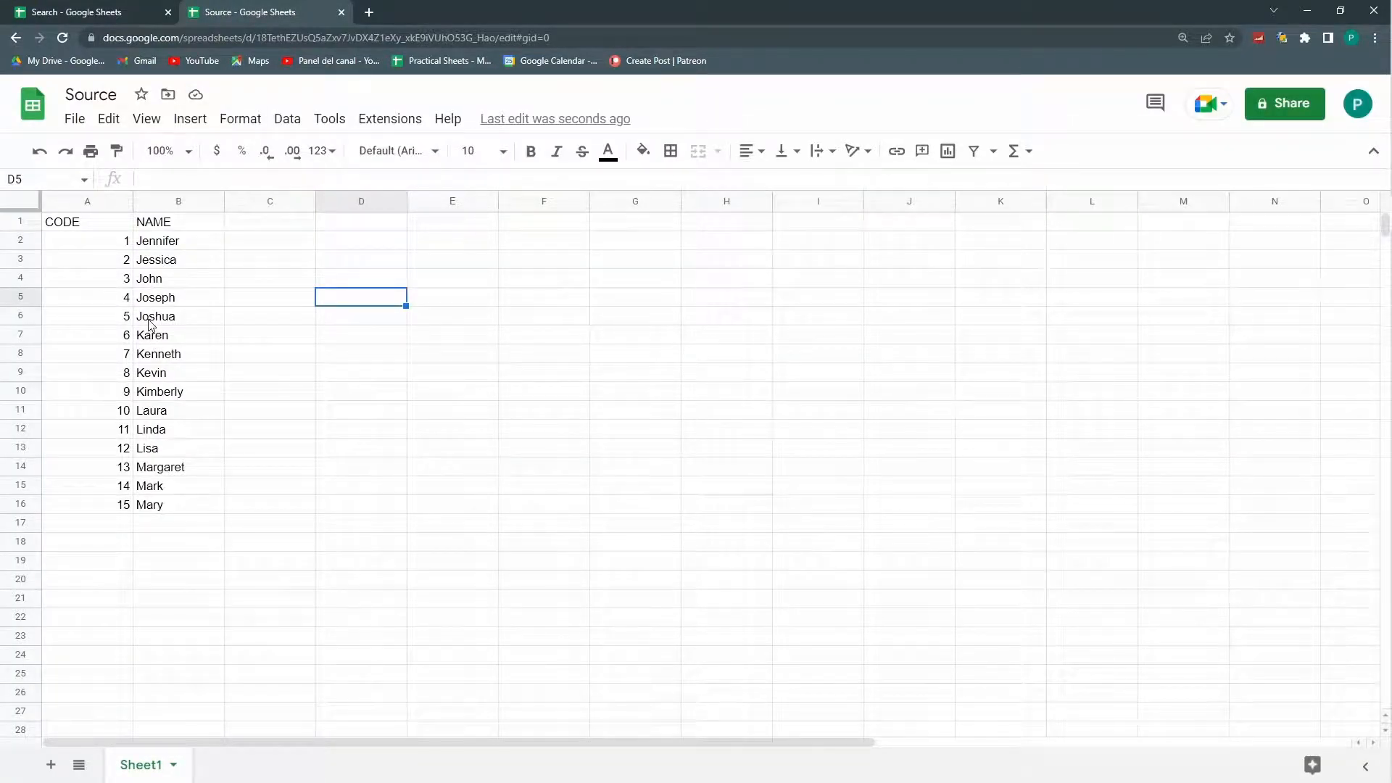
click(118, 16)
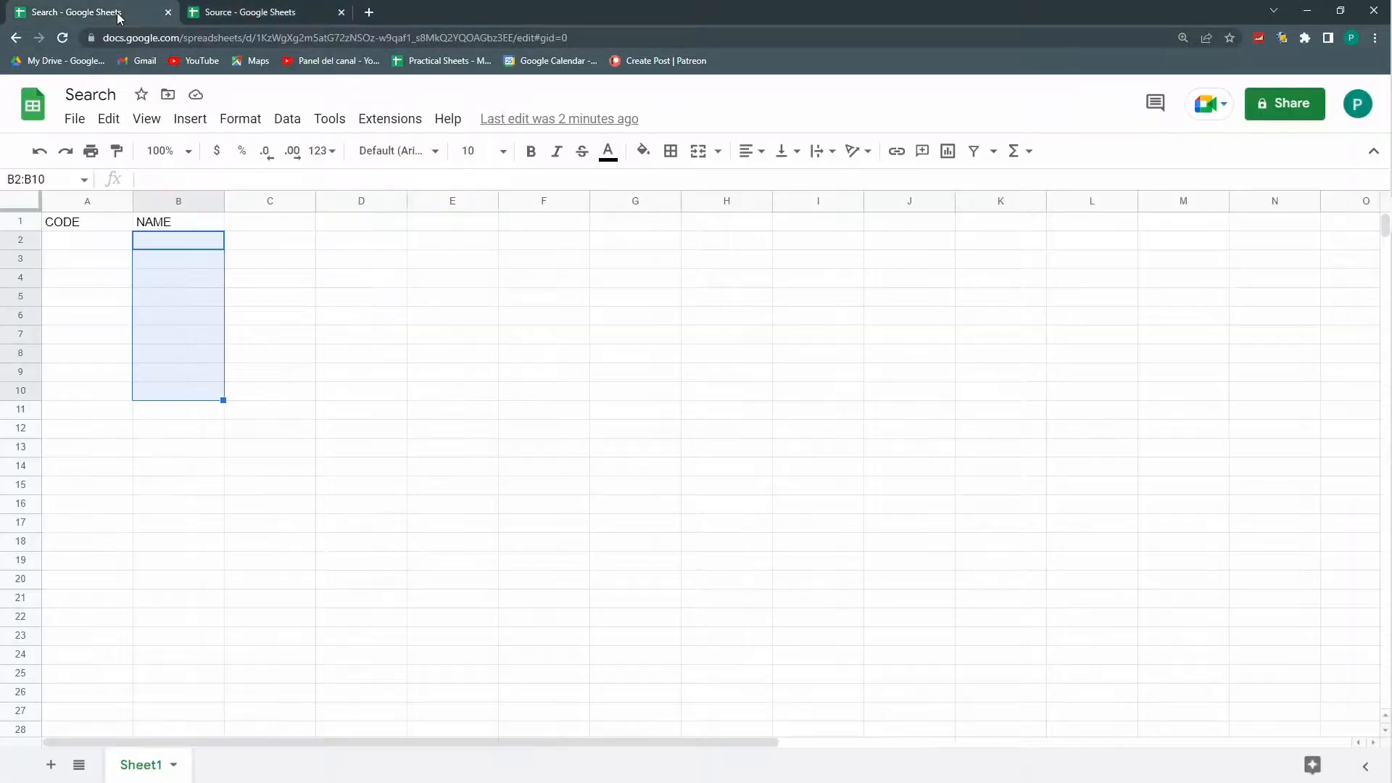
Begin an =IMPORTRANGE( formula in cell D1 of the Search sheet.
click(219, 15)
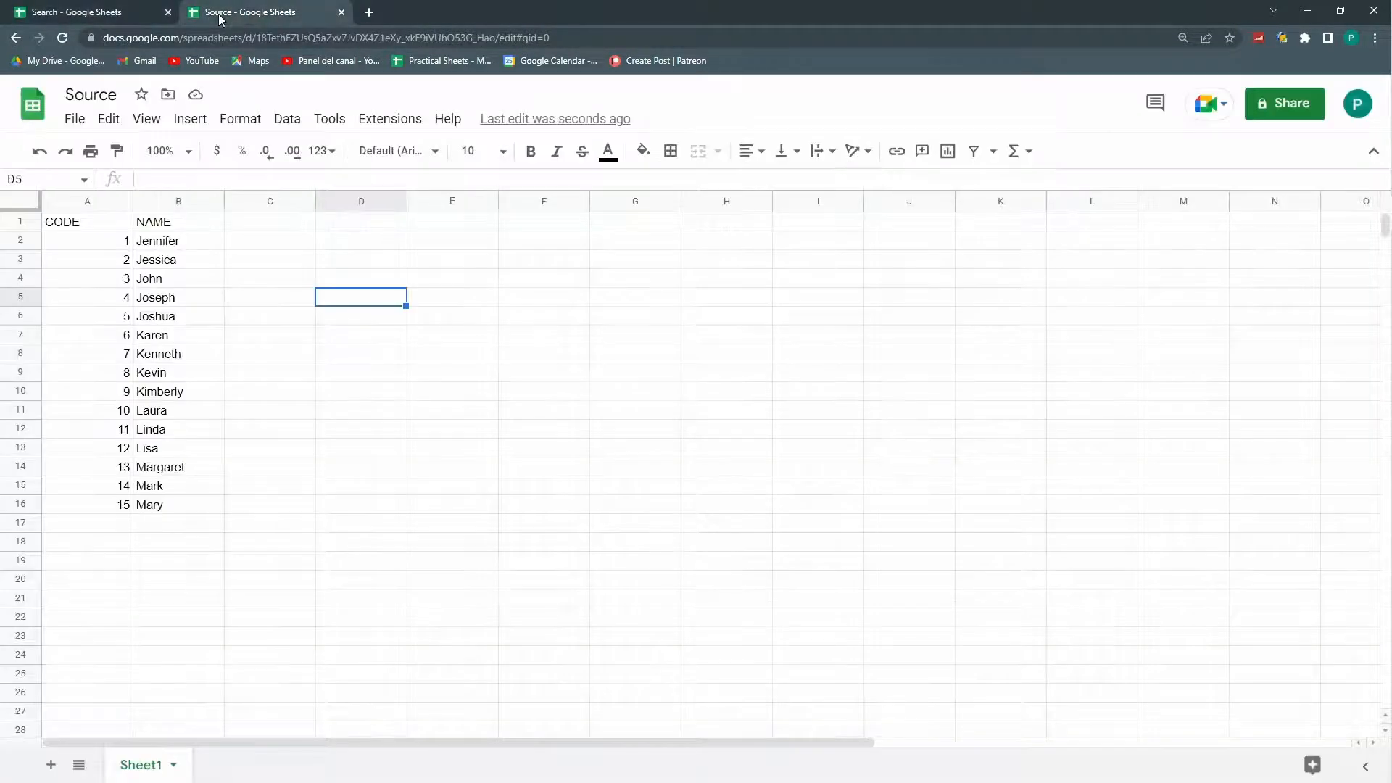
click(129, 16)
click(354, 231)
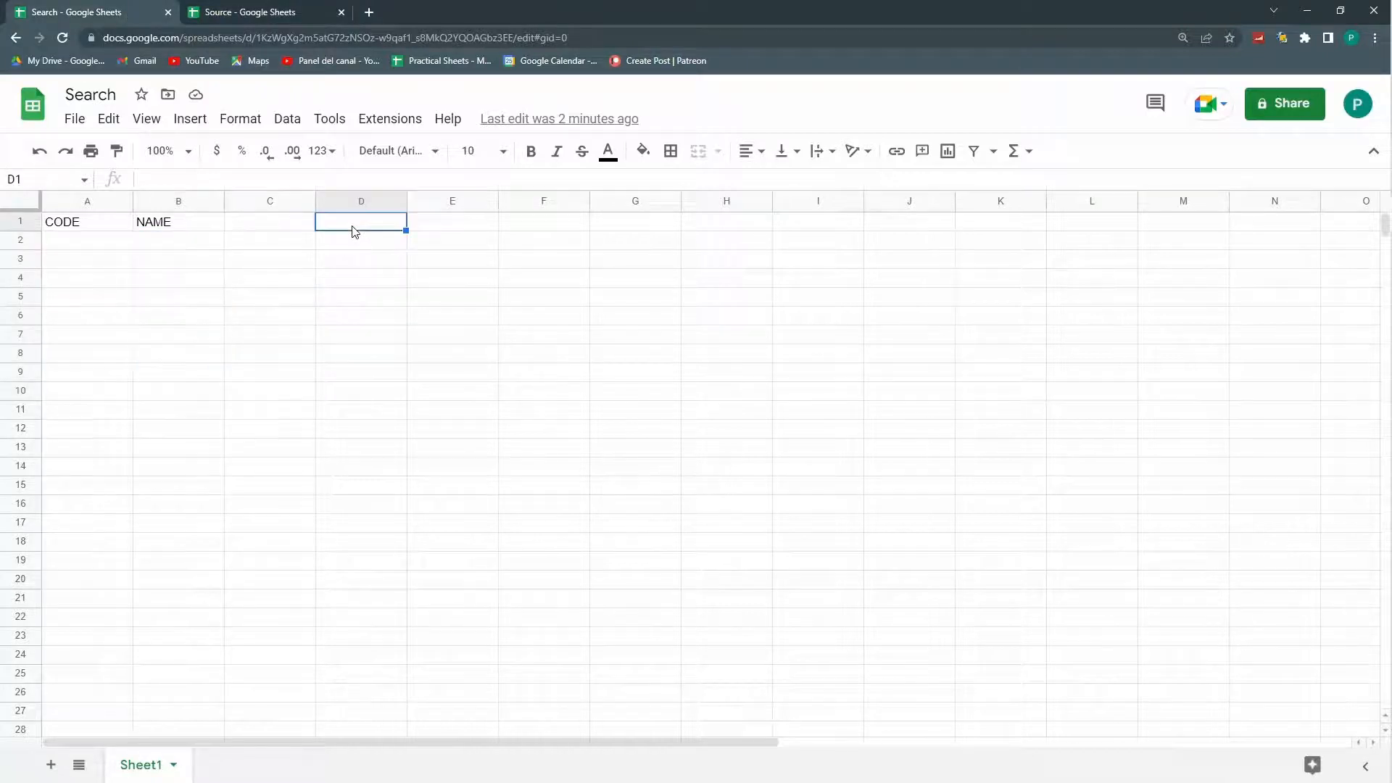
text(=imprt)
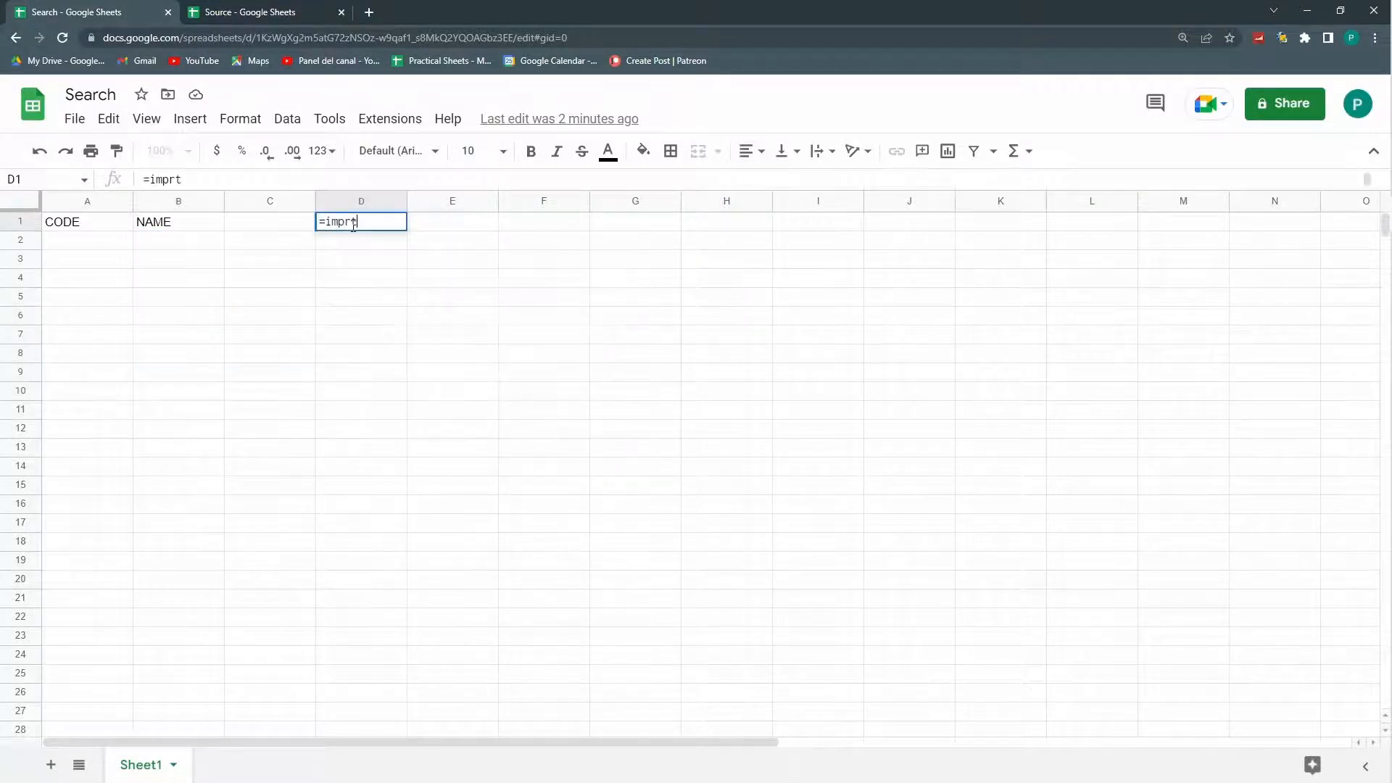
key(BackSpace)
text(ort)
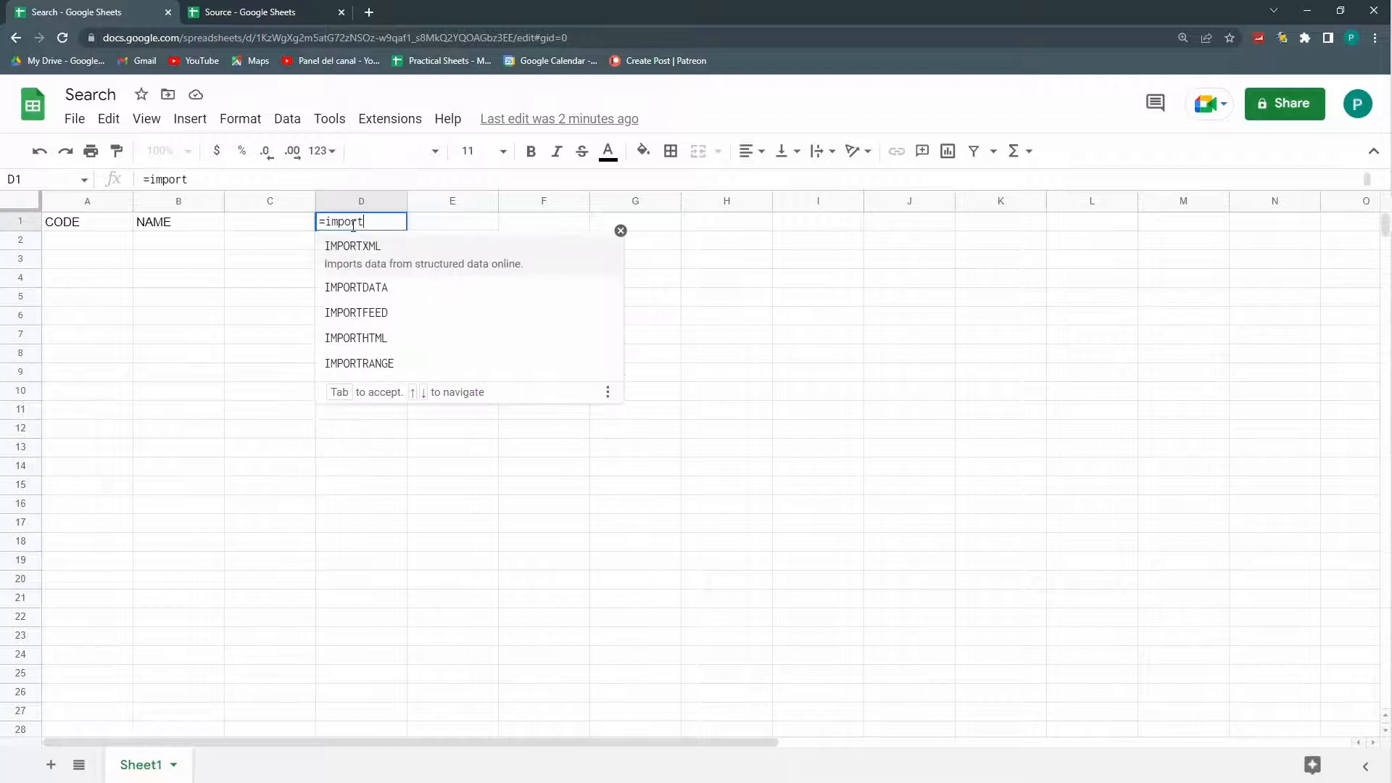
click(381, 351)
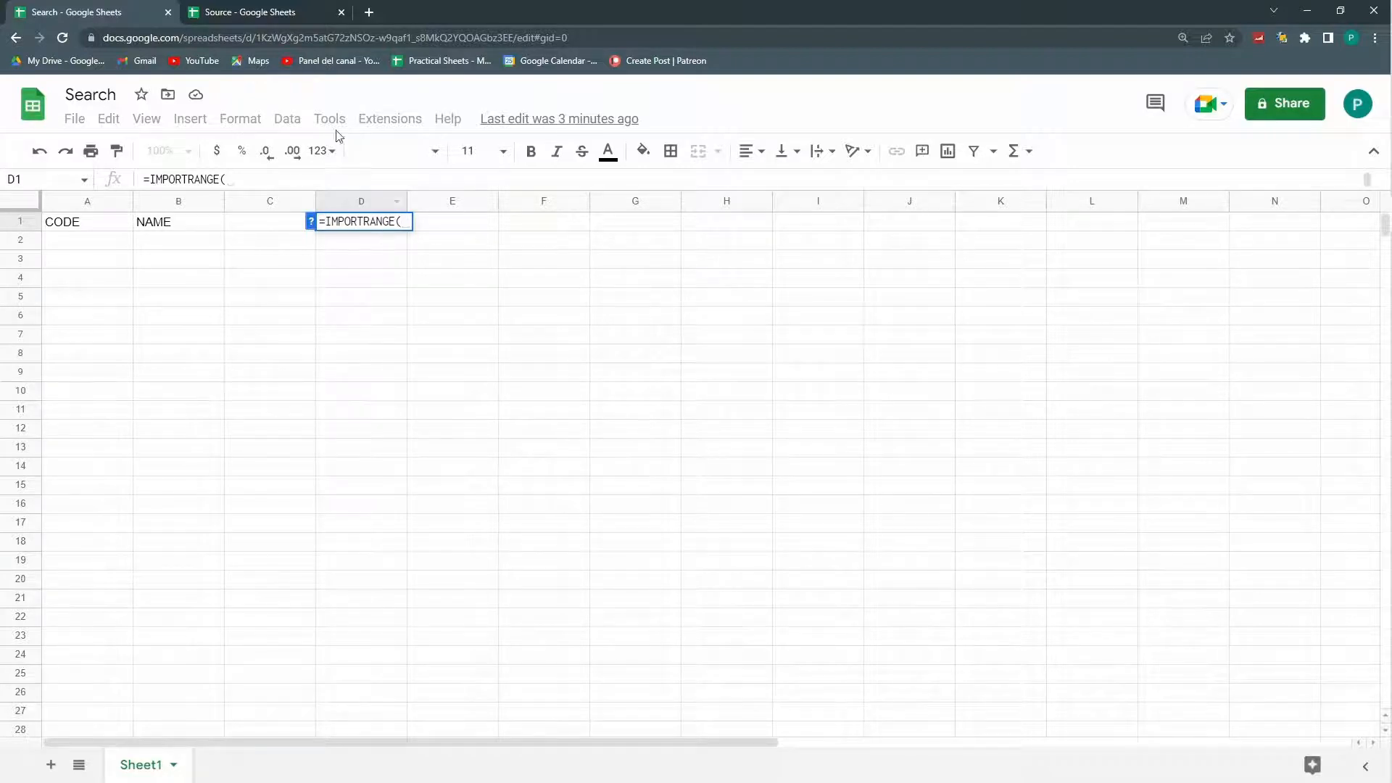
click(263, 16)
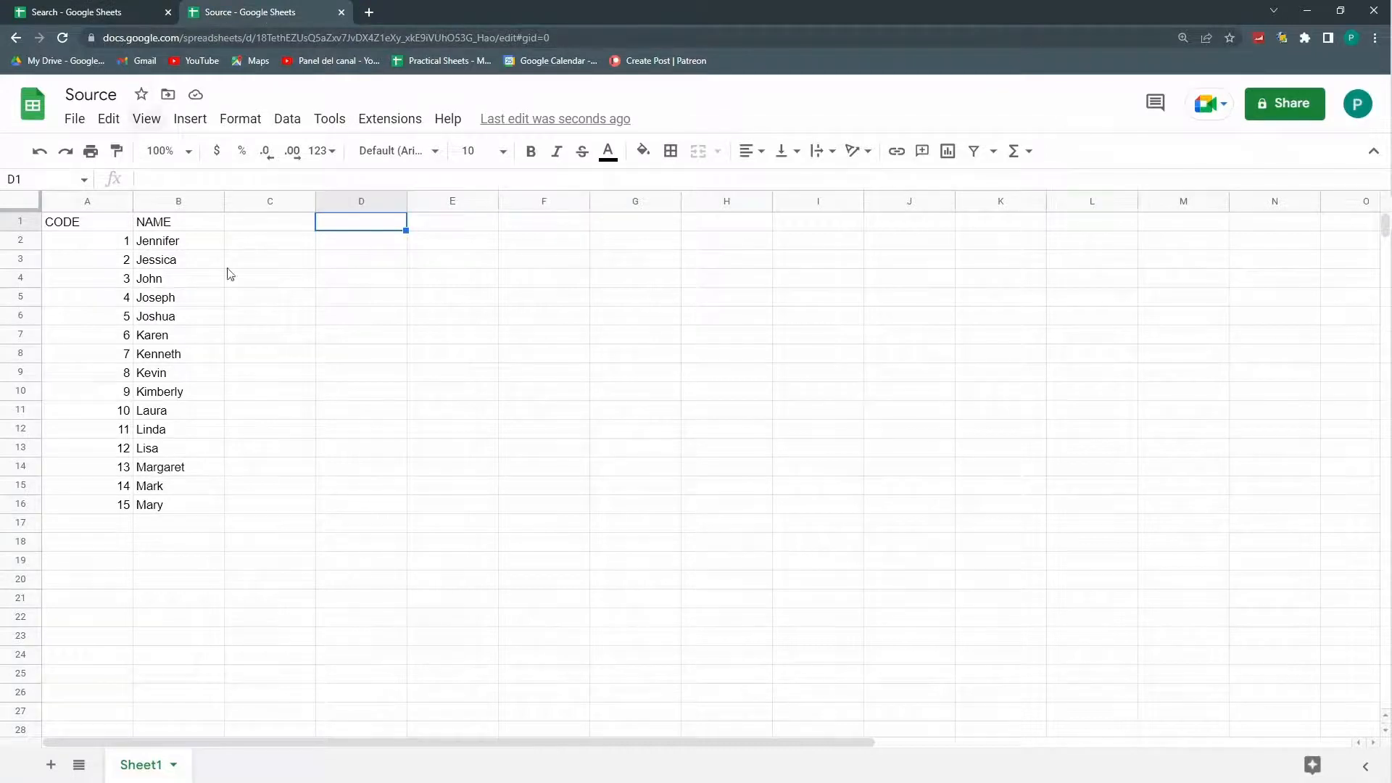
Select the spreadsheet ID in the Source spreadsheet's web address.
drag(589, 38, 20, 37)
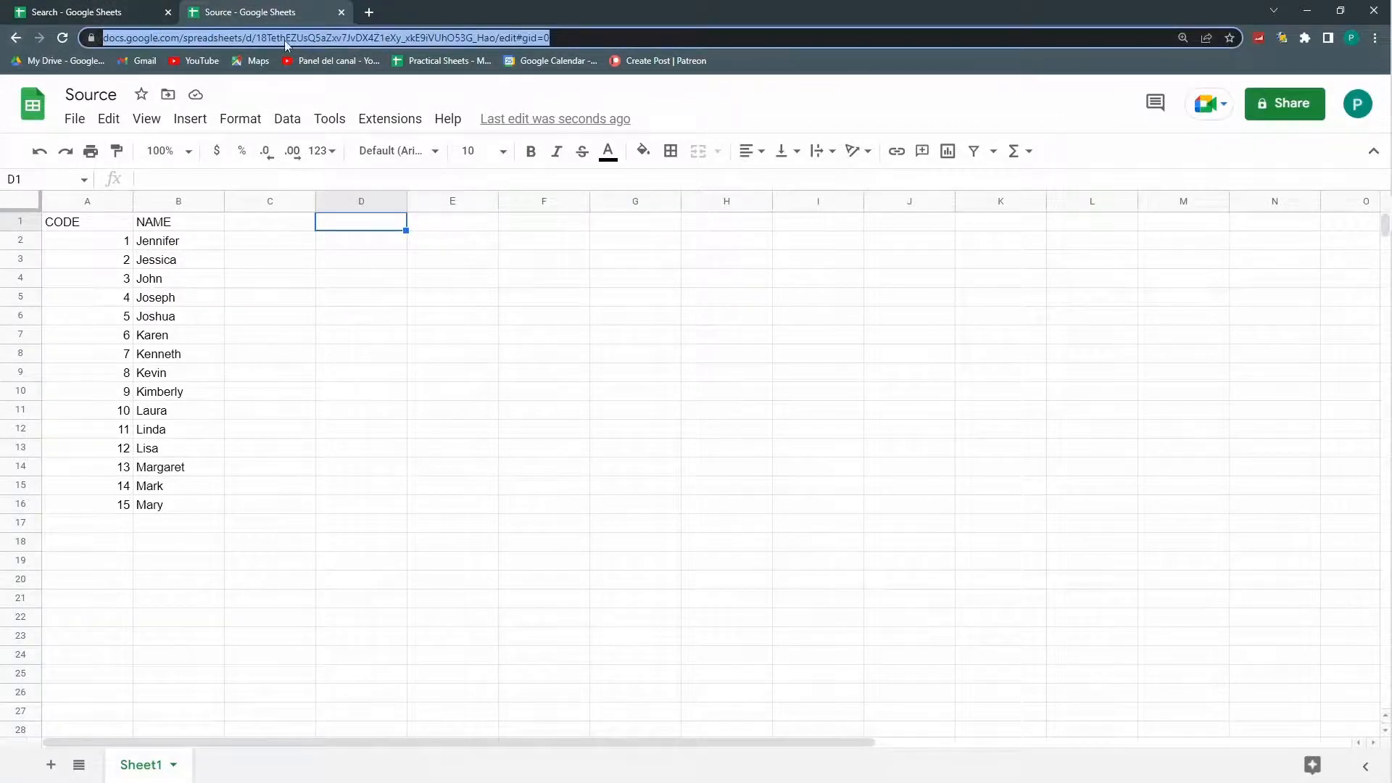
click(564, 37)
drag(529, 37, 290, 26)
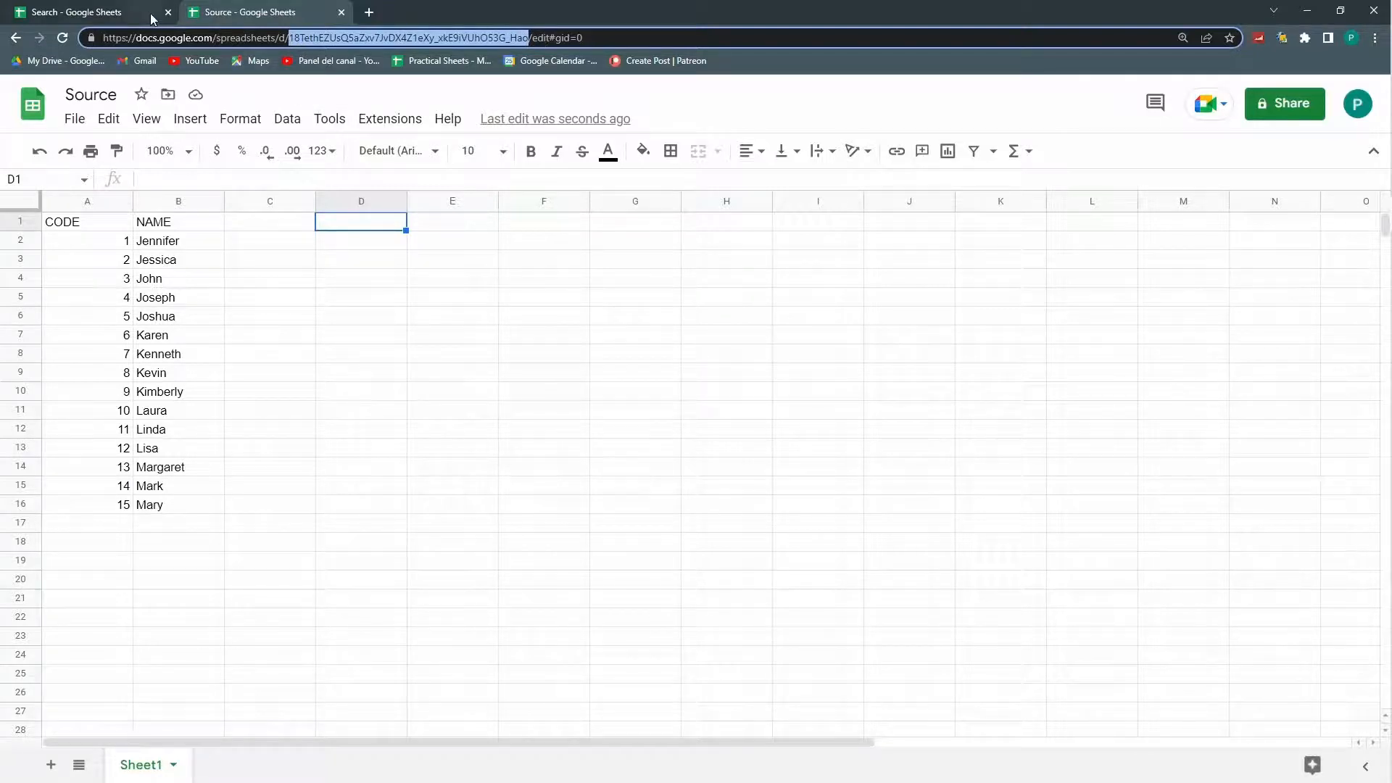
Paste the ID into D1's formula inside quotes, followed by a comma.
click(87, 12)
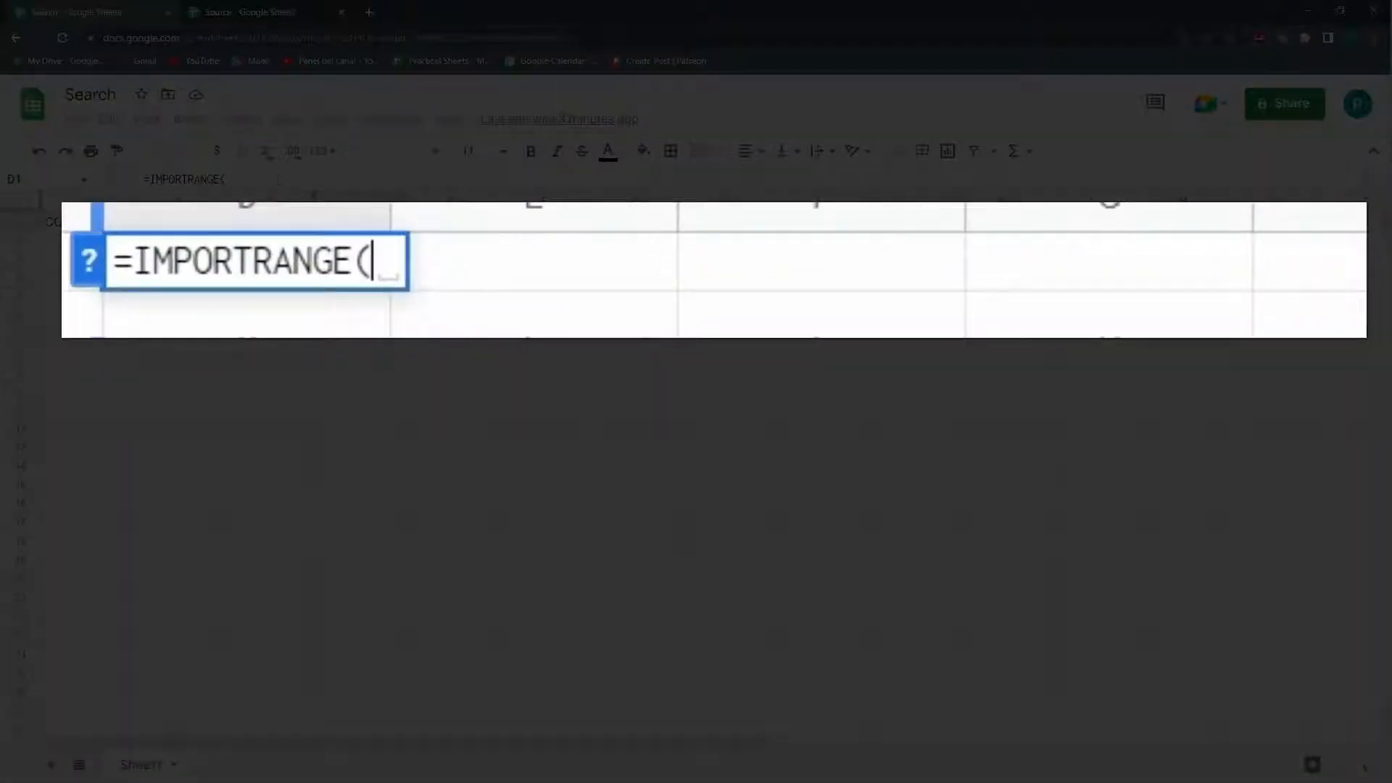
text(")
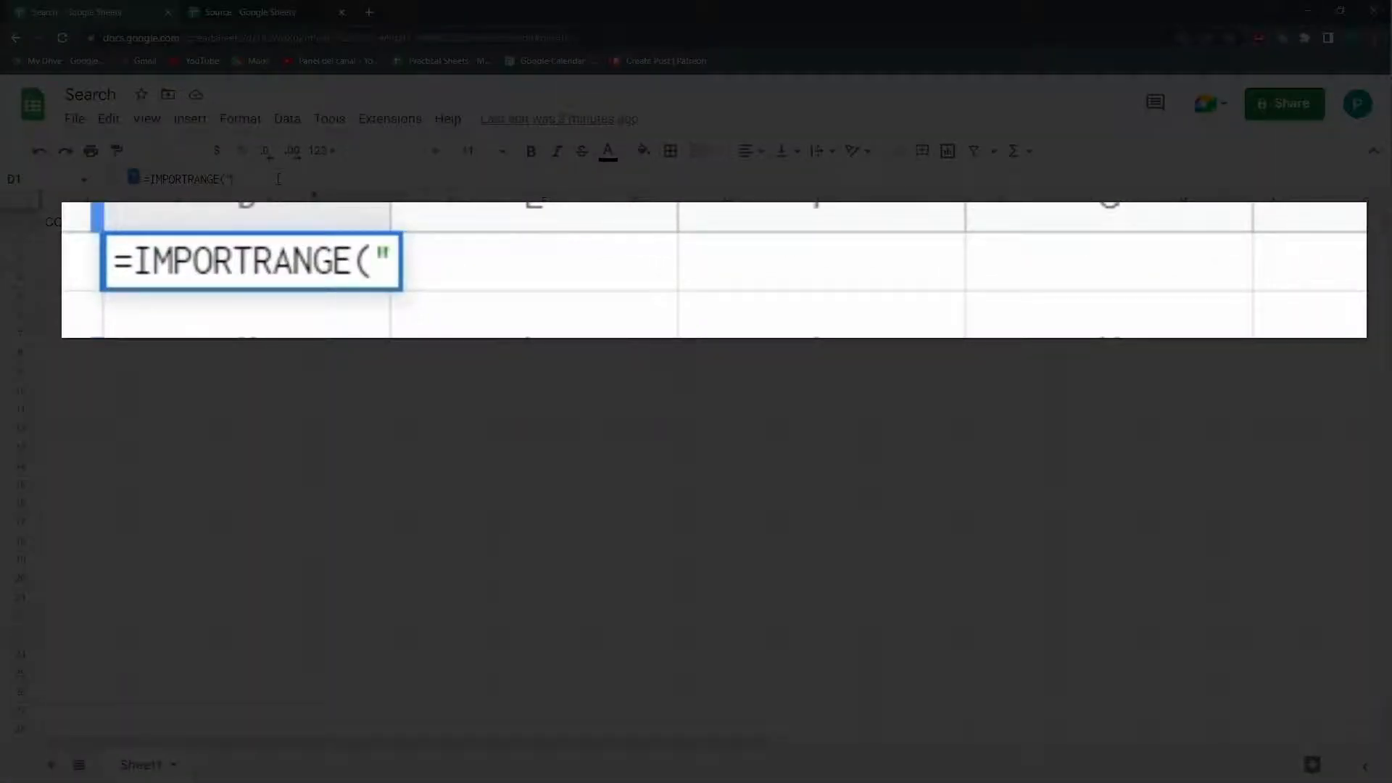
text(")
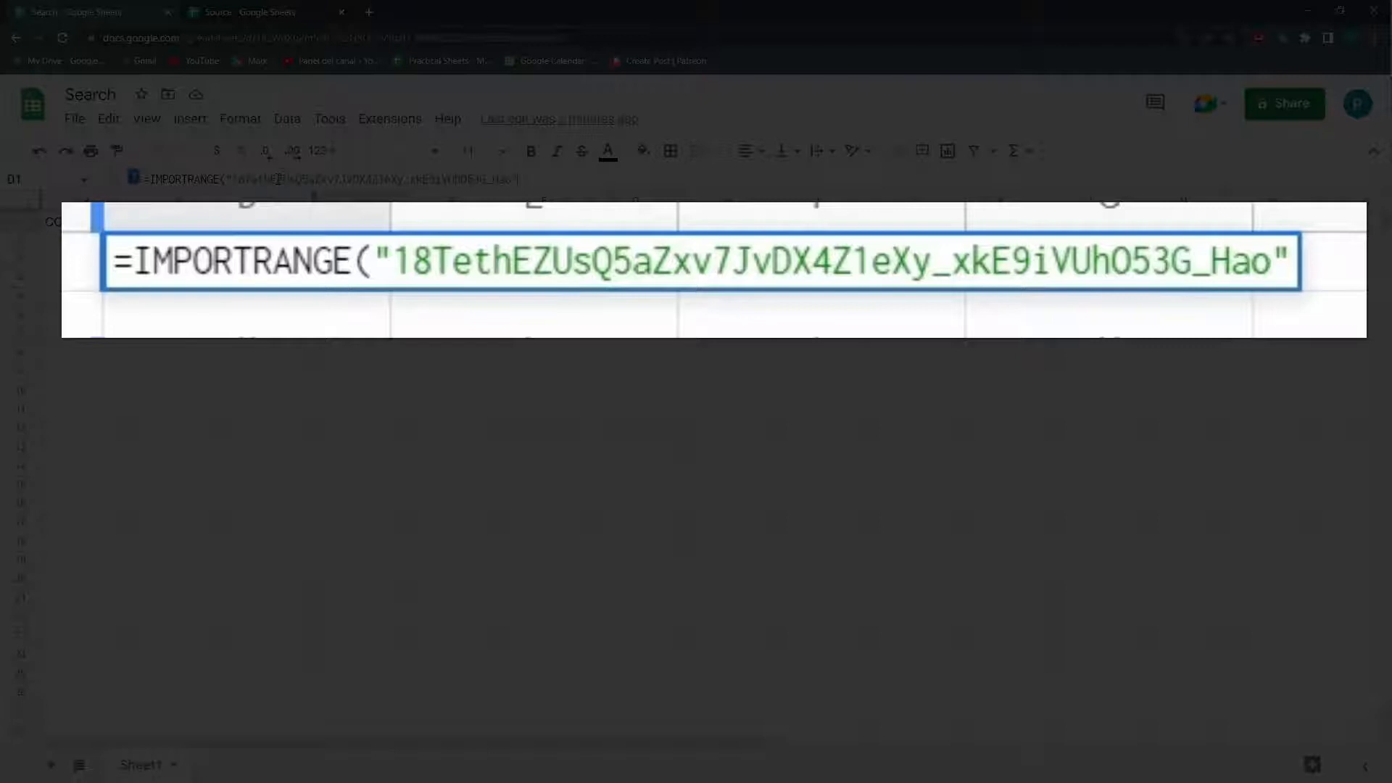
text(,)
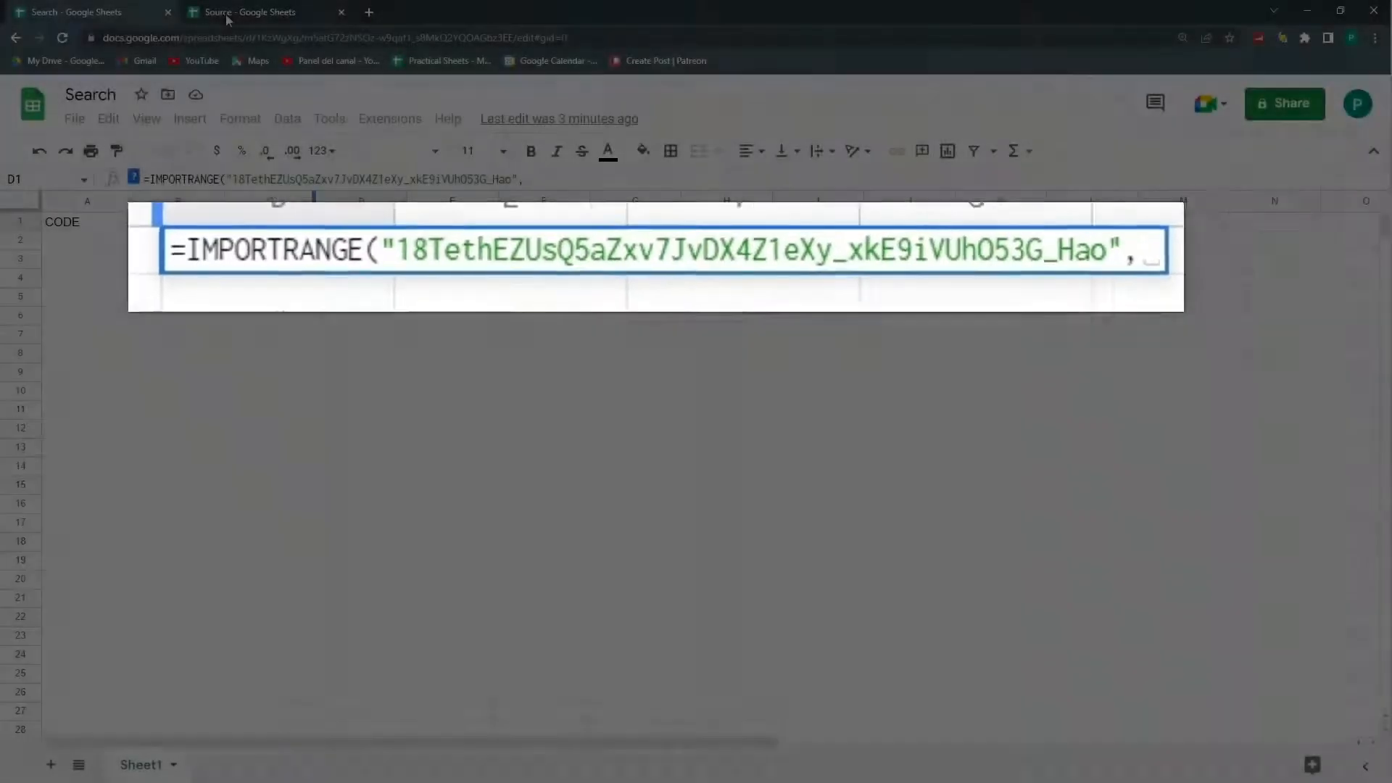
click(227, 13)
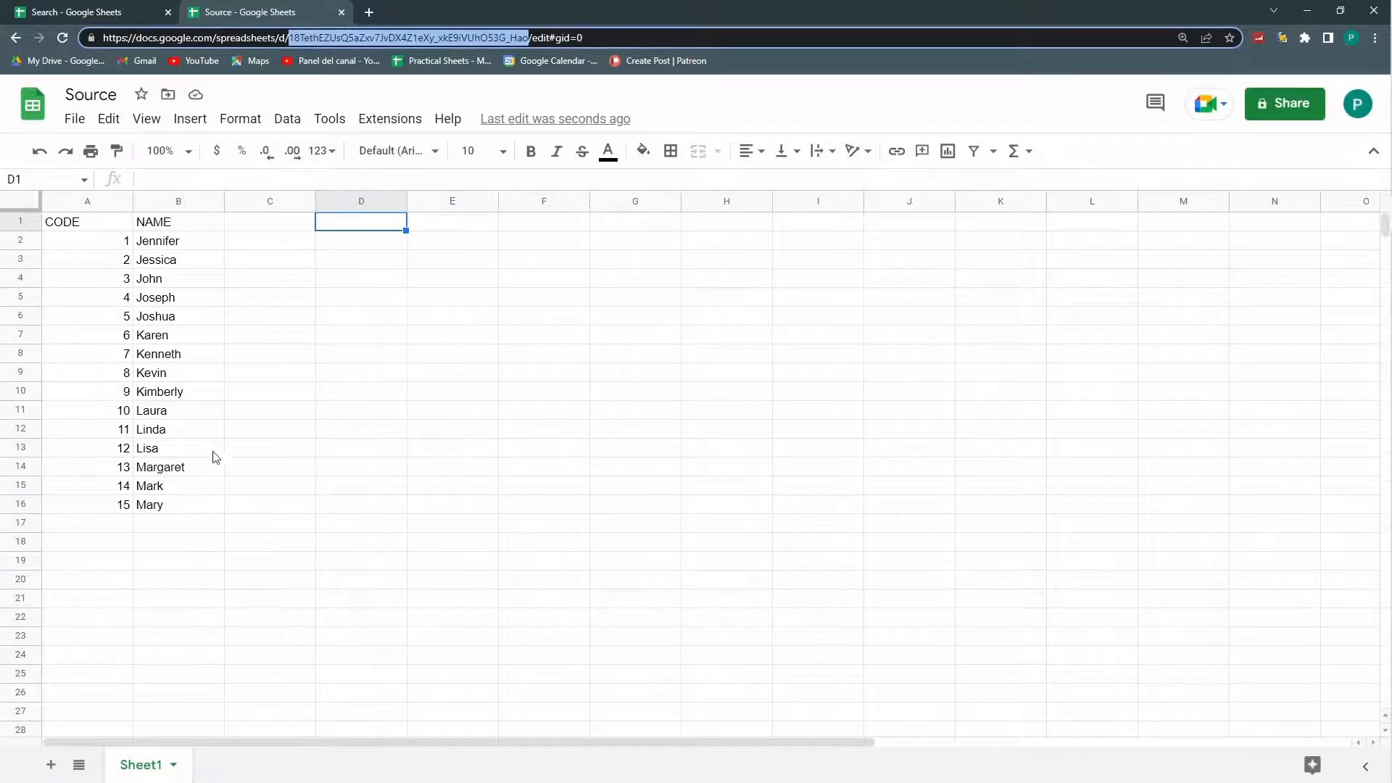
click(100, 13)
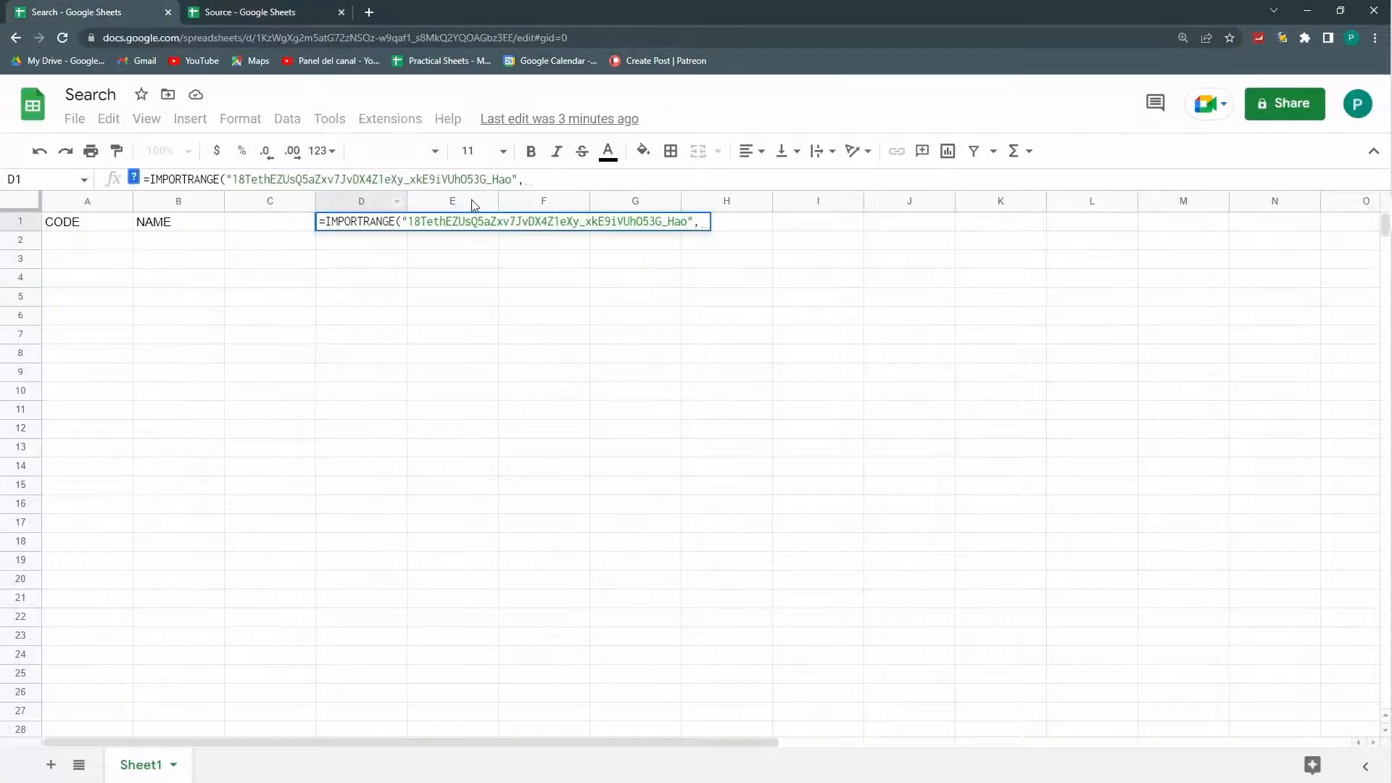
Add "Sheet1!A1:B" as the range argument and enter the D1 formula.
text("Sheet1!)
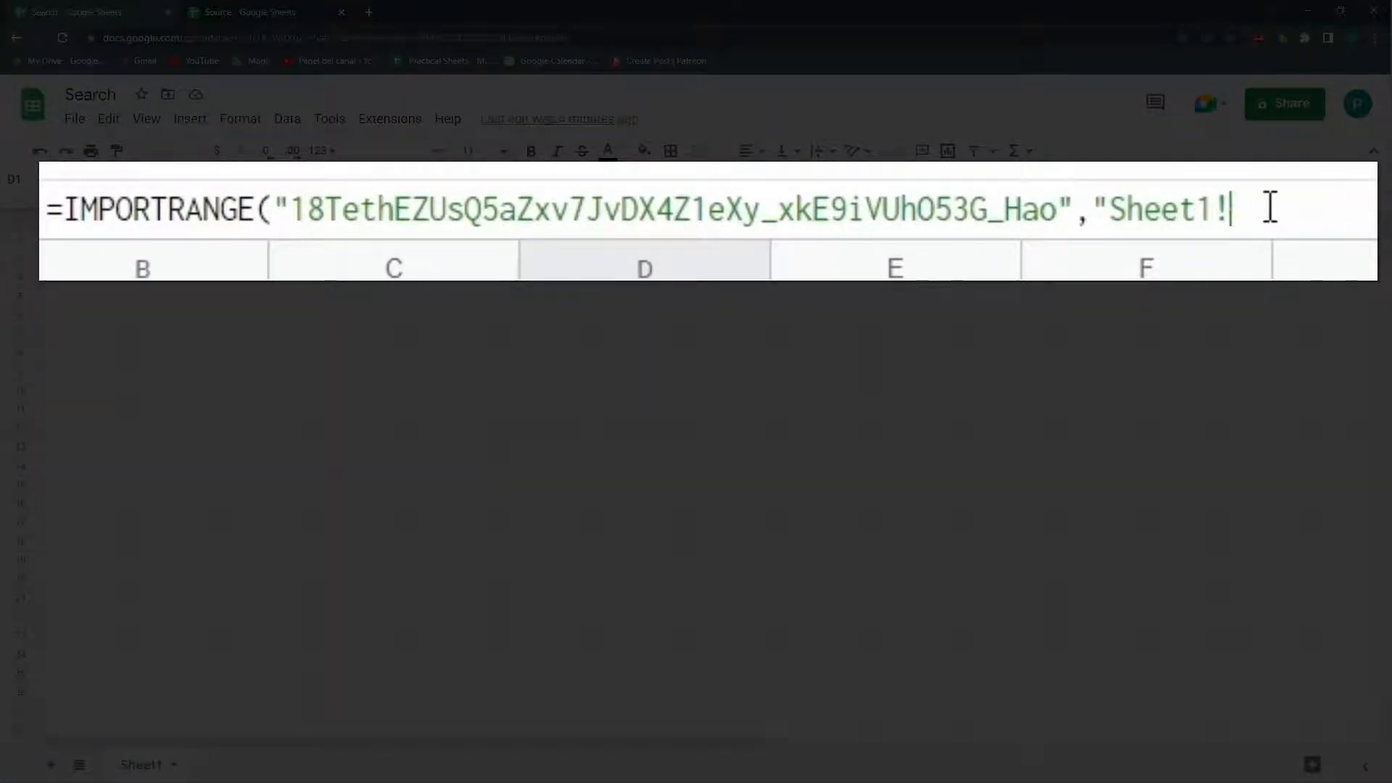
text(A)
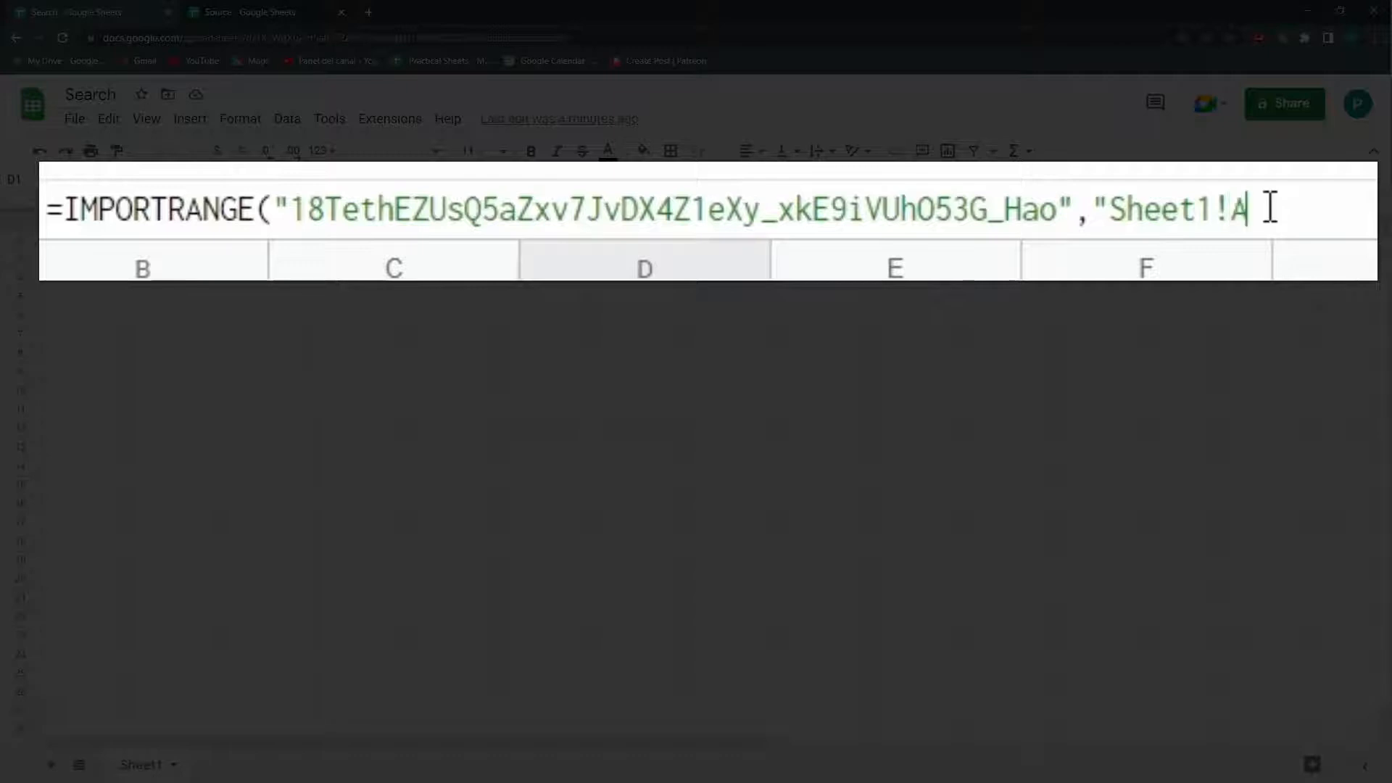
text(1:B)
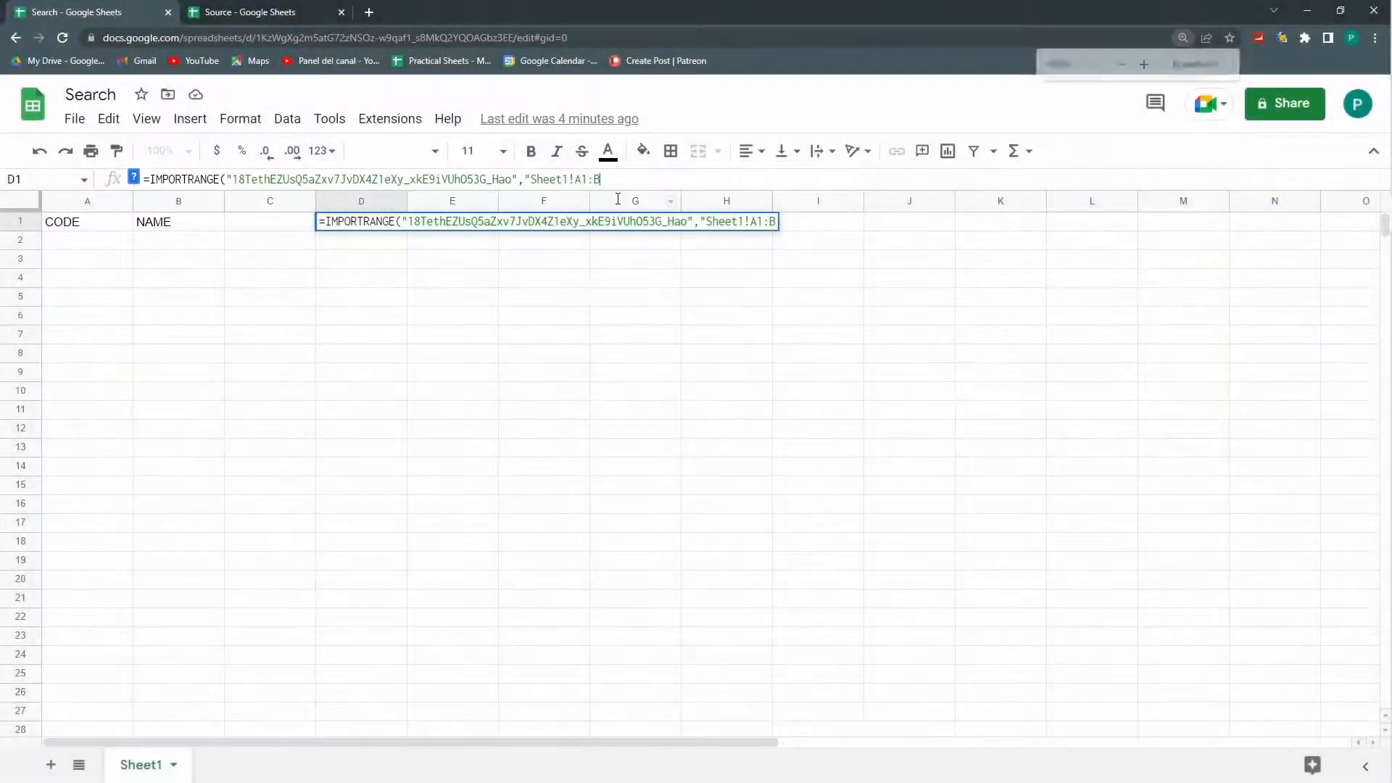
key(ctrl+plus)
key(ctrl+plus)
key(ctrl+plus)
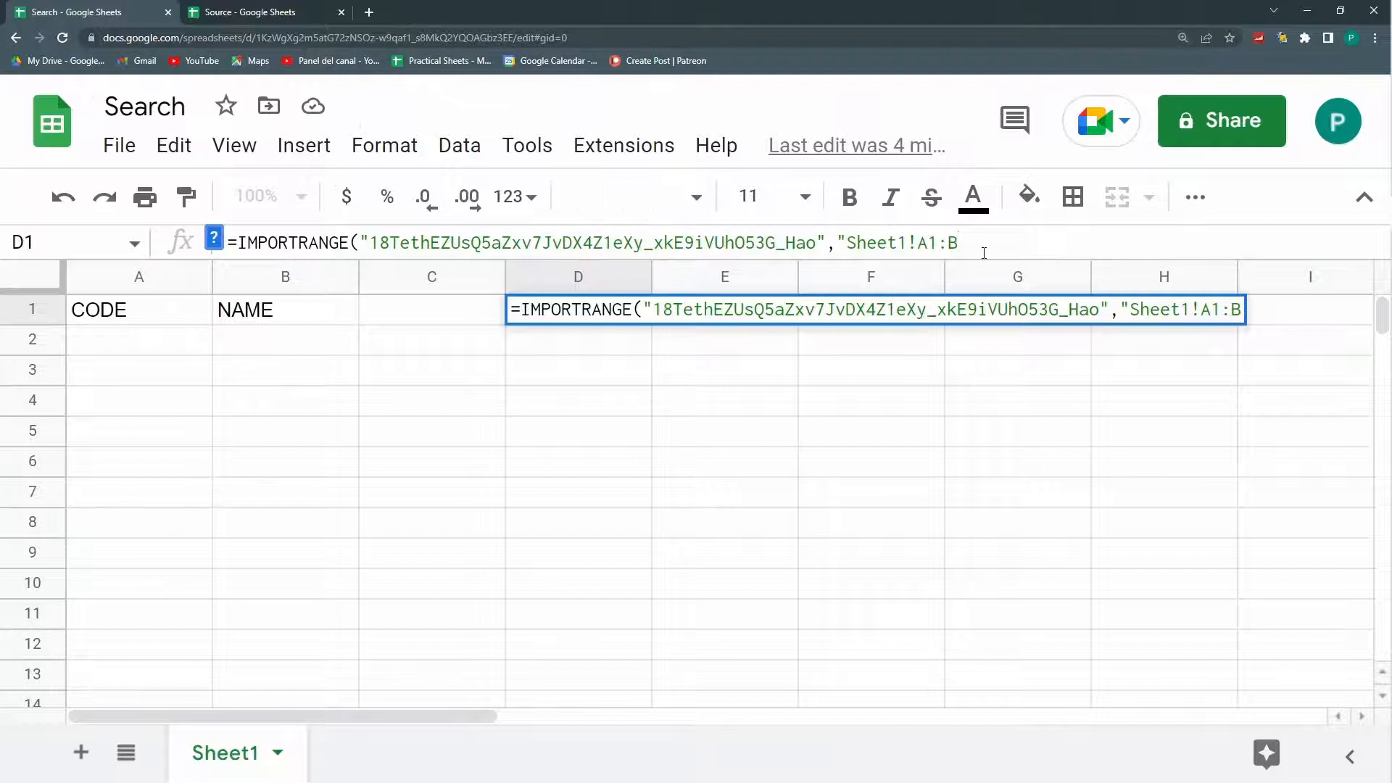
text(")
key(Return)
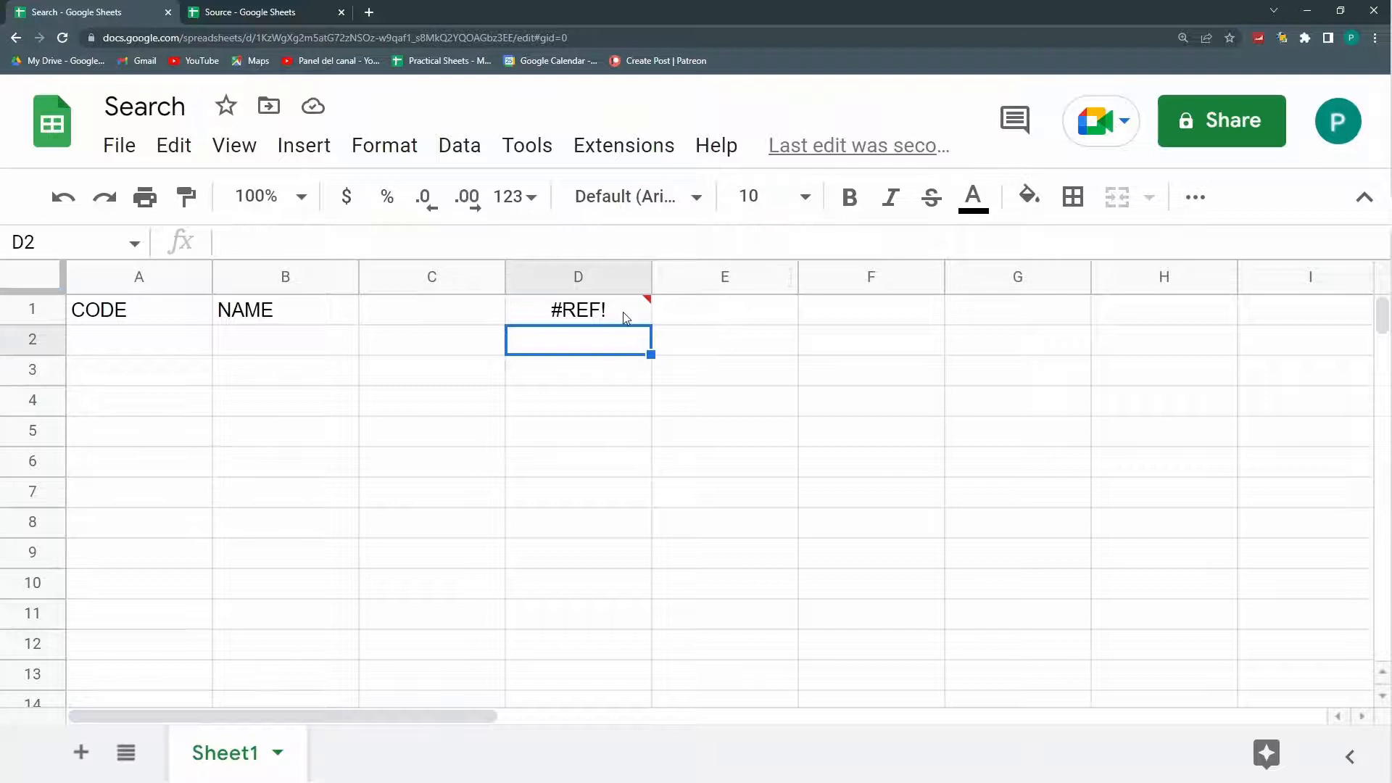
Allow access from D1's #REF! popup so the Source codes and names import.
click(606, 432)
click(587, 404)
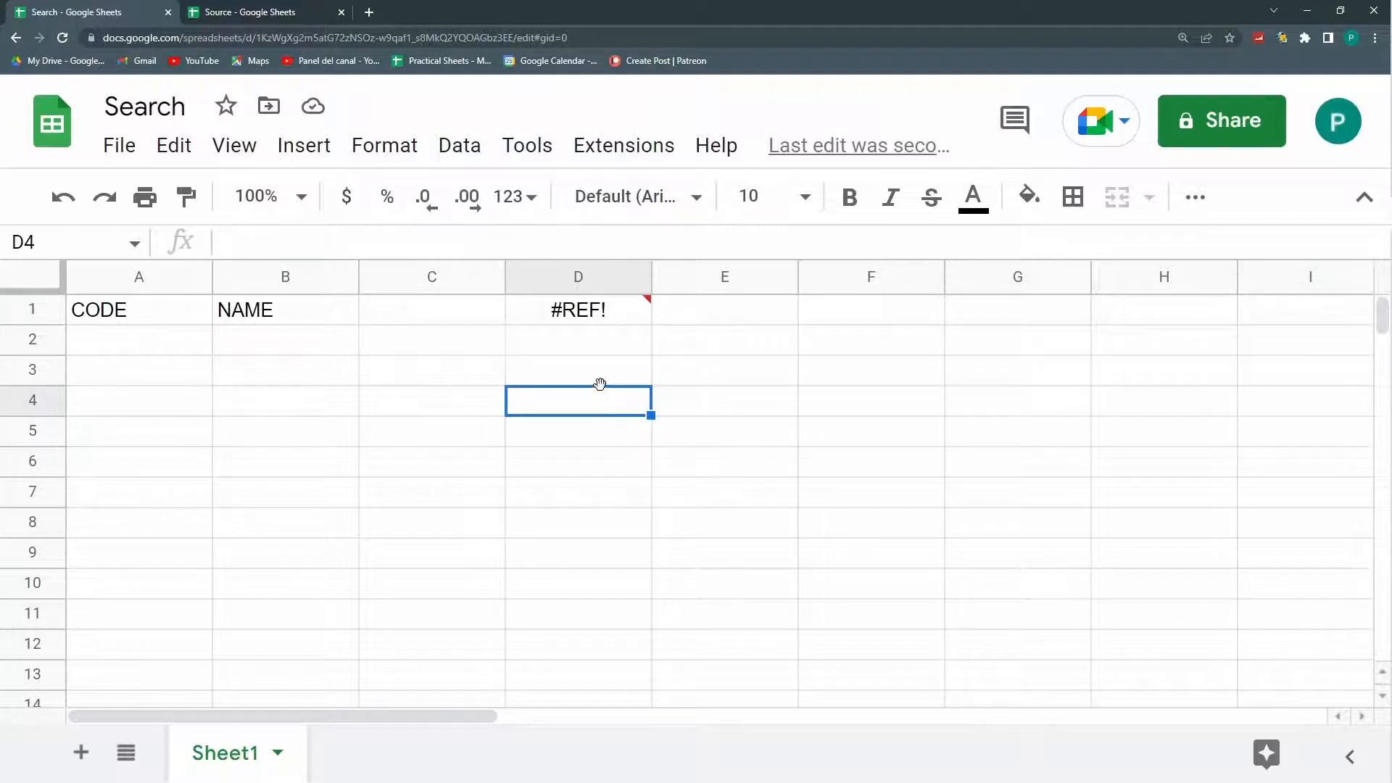
mouse_move(611, 321)
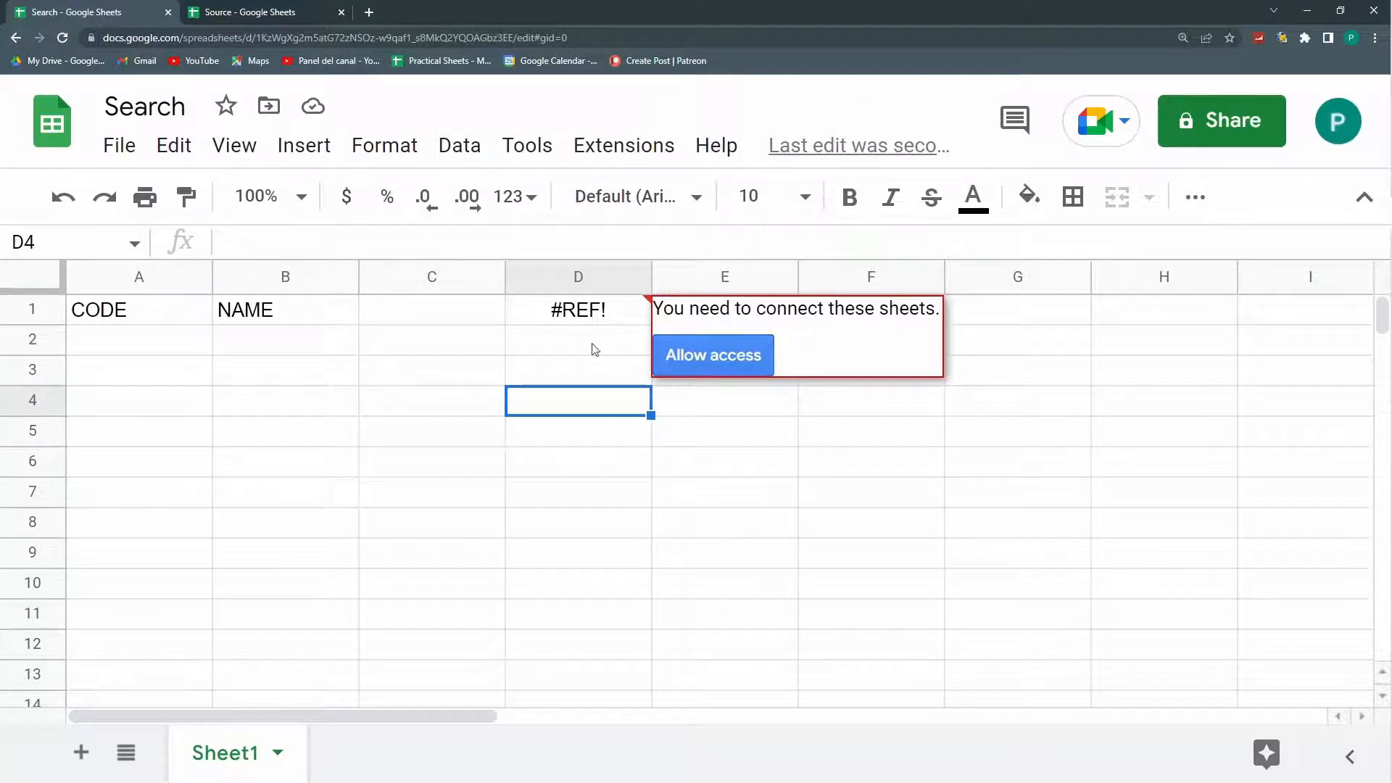
click(718, 356)
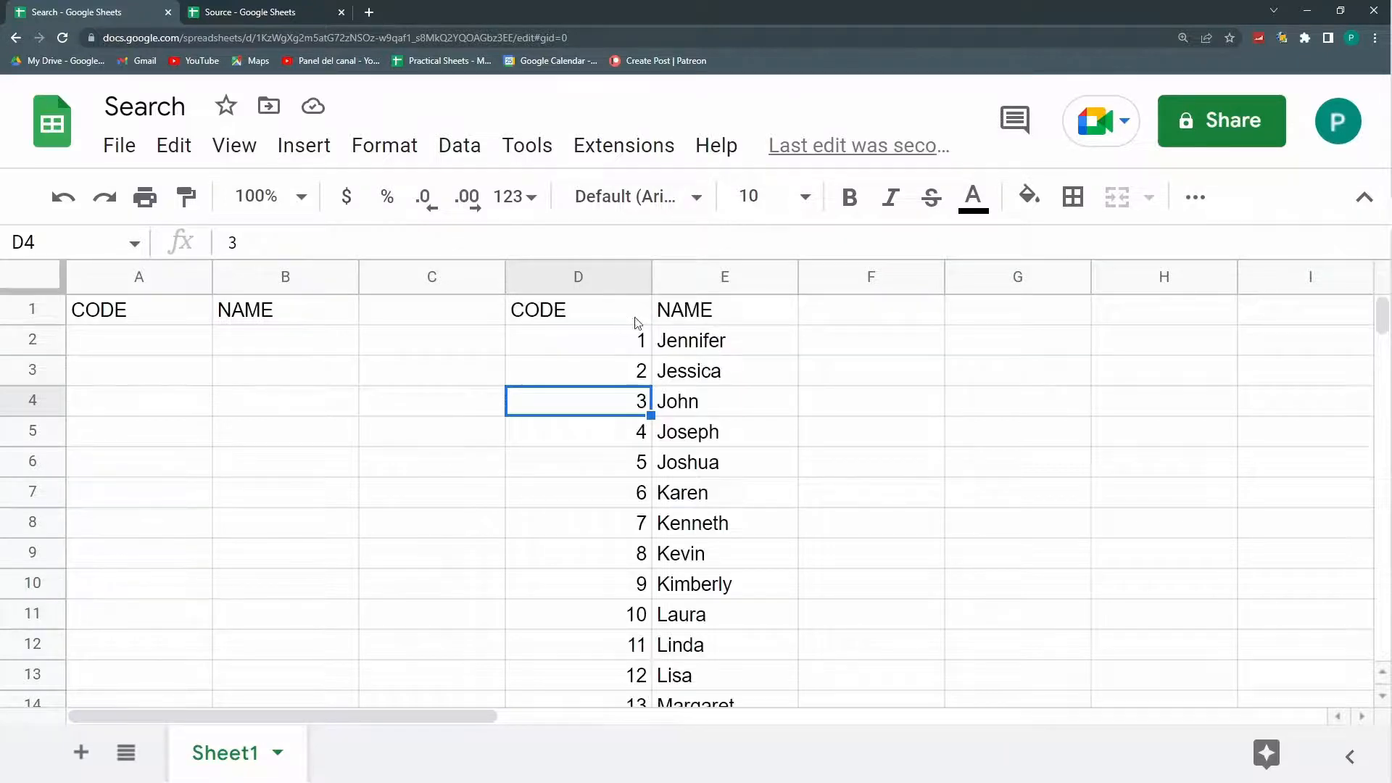
click(607, 310)
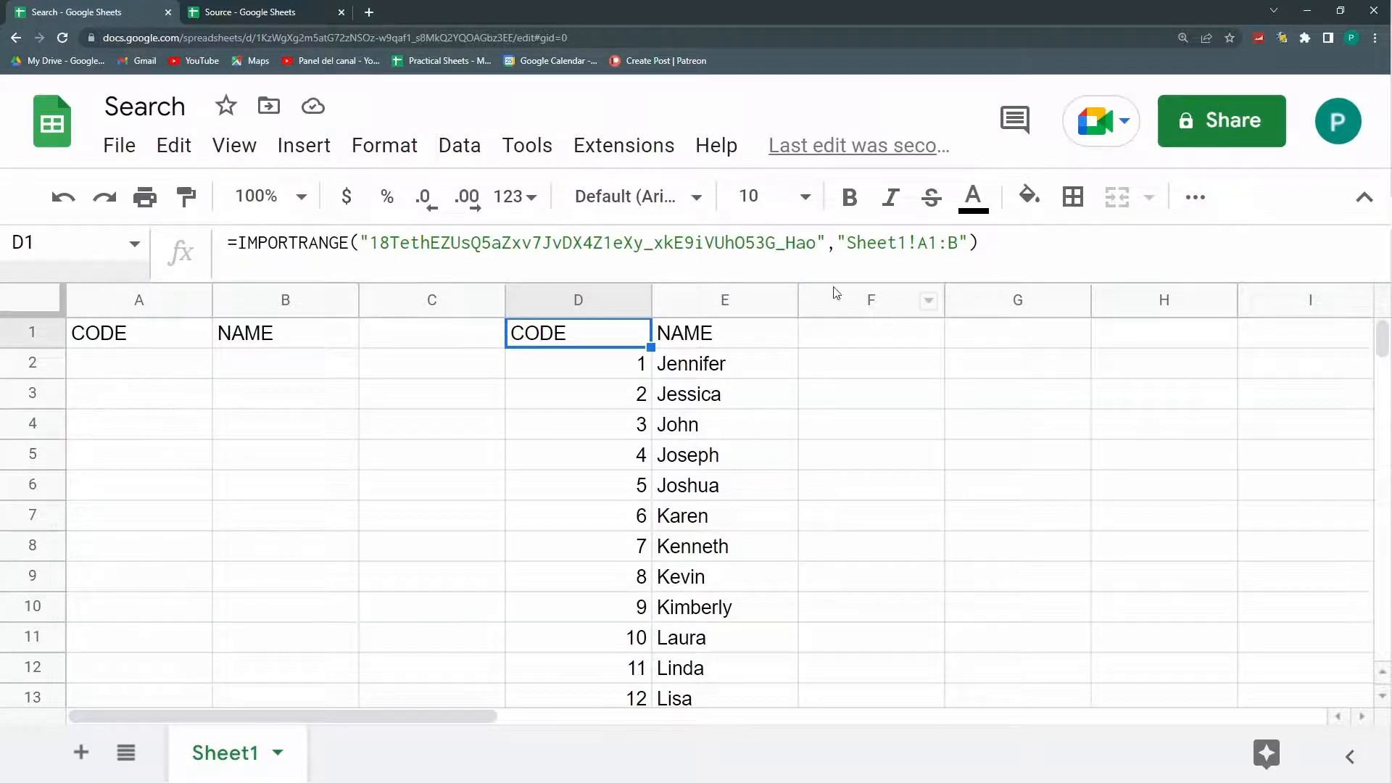
key(ctrl+Tab)
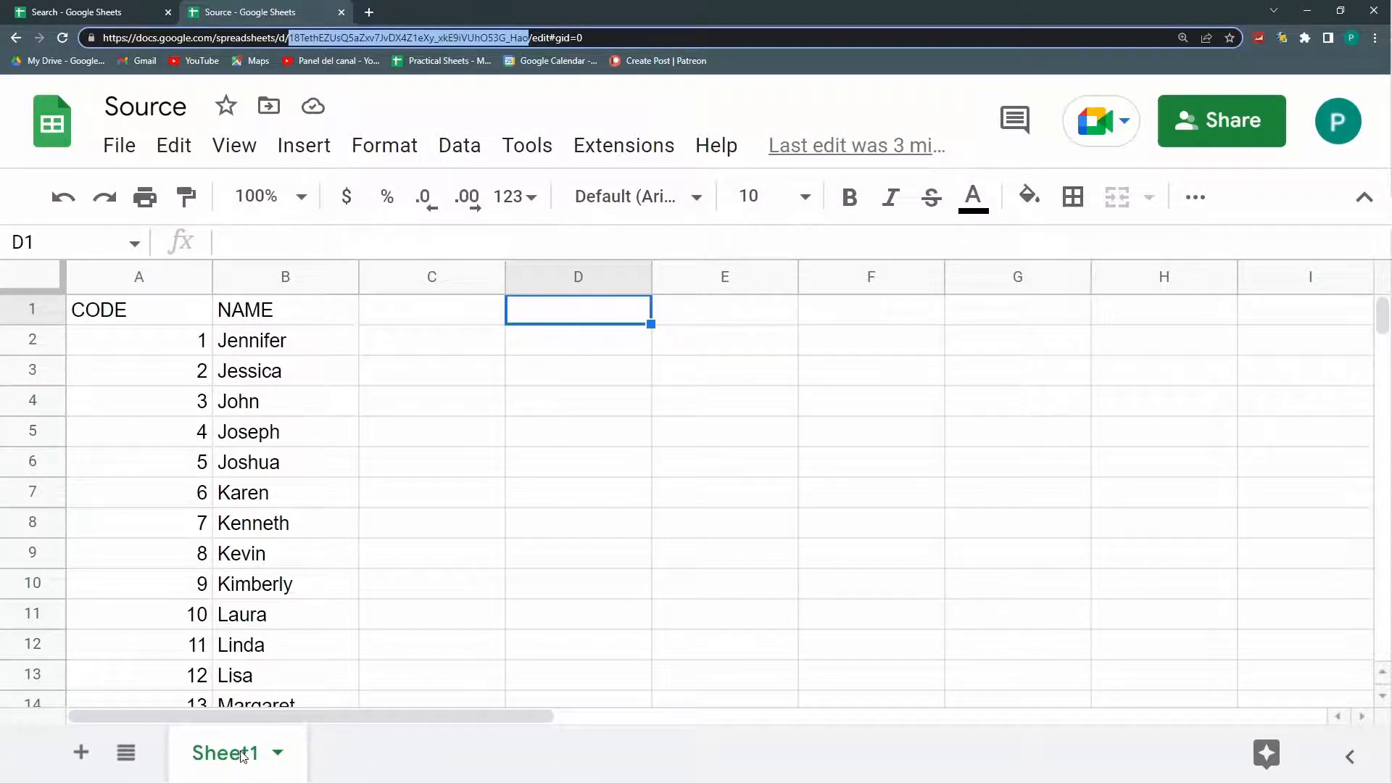
Delete "Sheet1!" from D1's import range and commit the formula.
click(124, 12)
drag(917, 244, 886, 243)
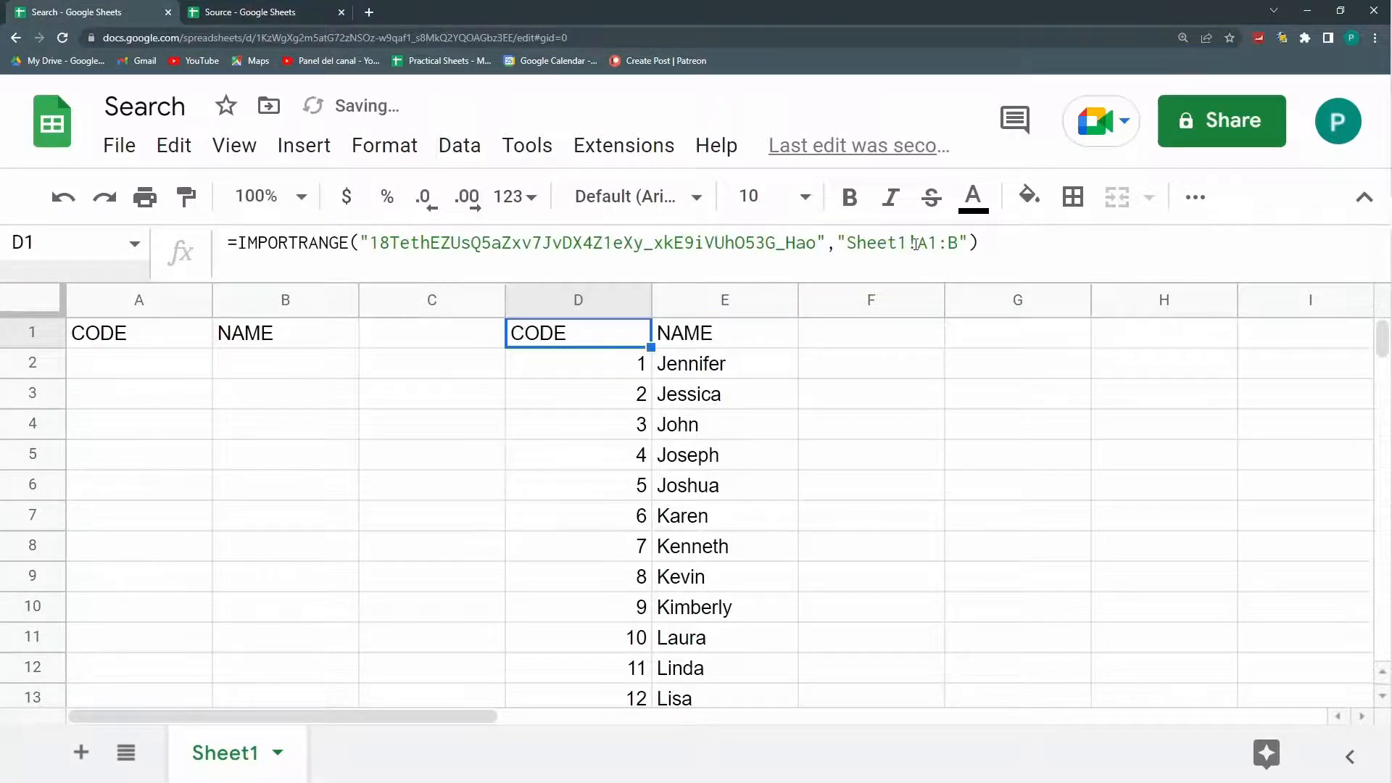
drag(916, 244, 846, 243)
key(BackSpace)
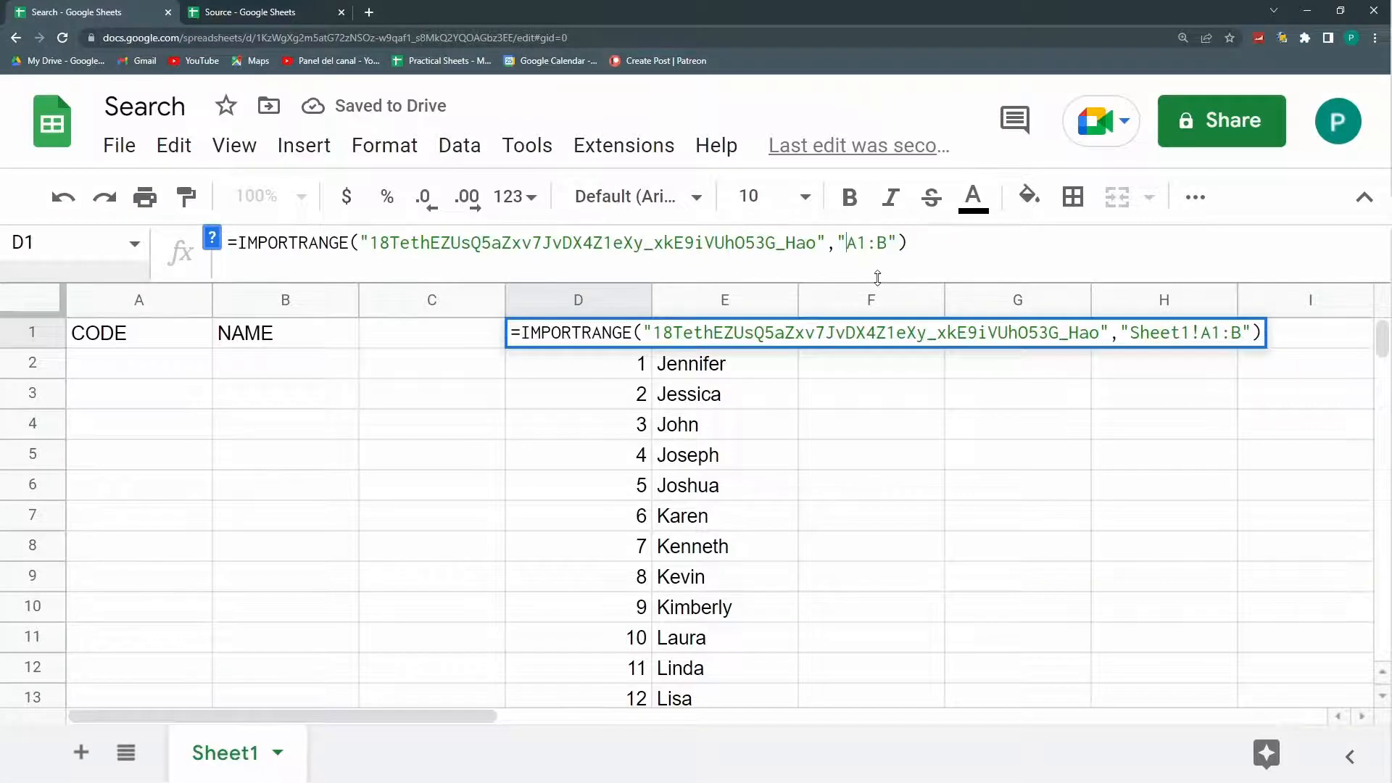
key(Return)
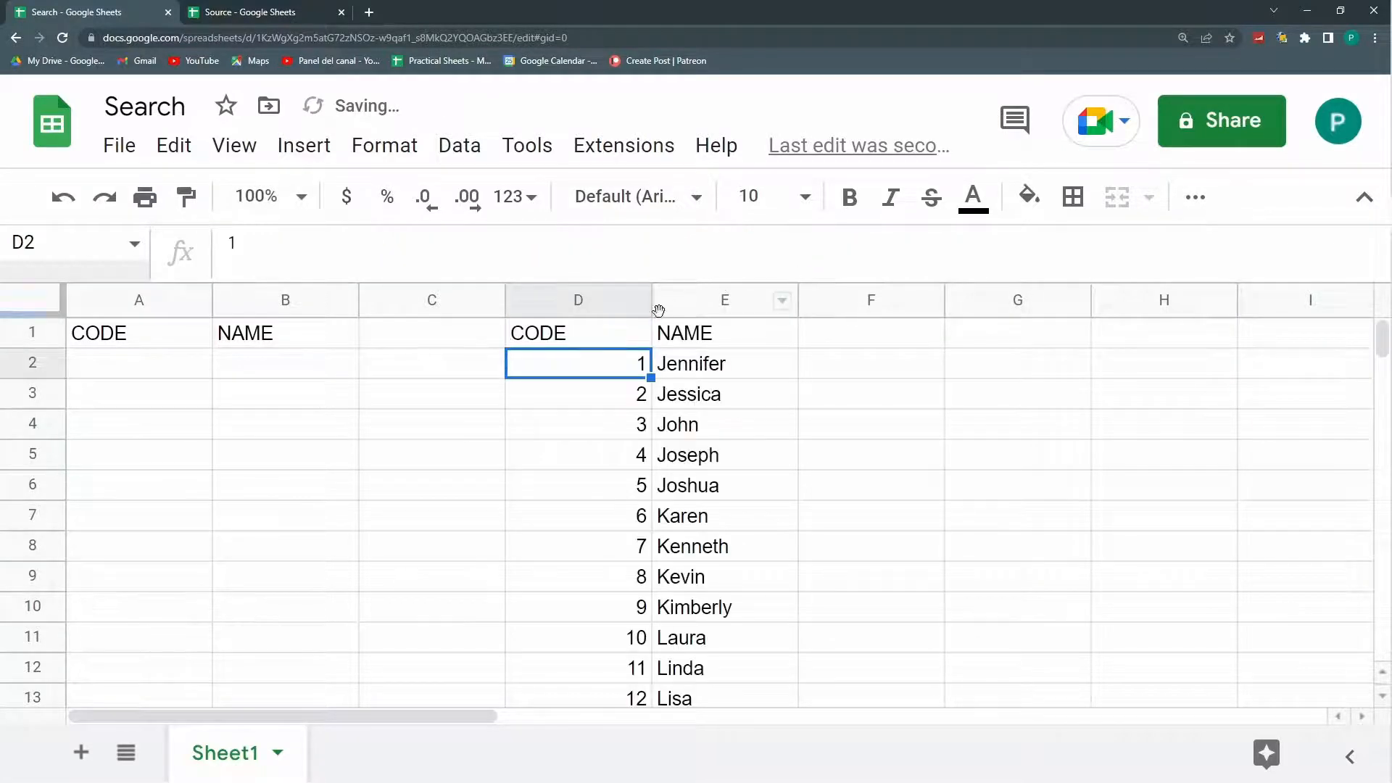
click(634, 337)
click(888, 243)
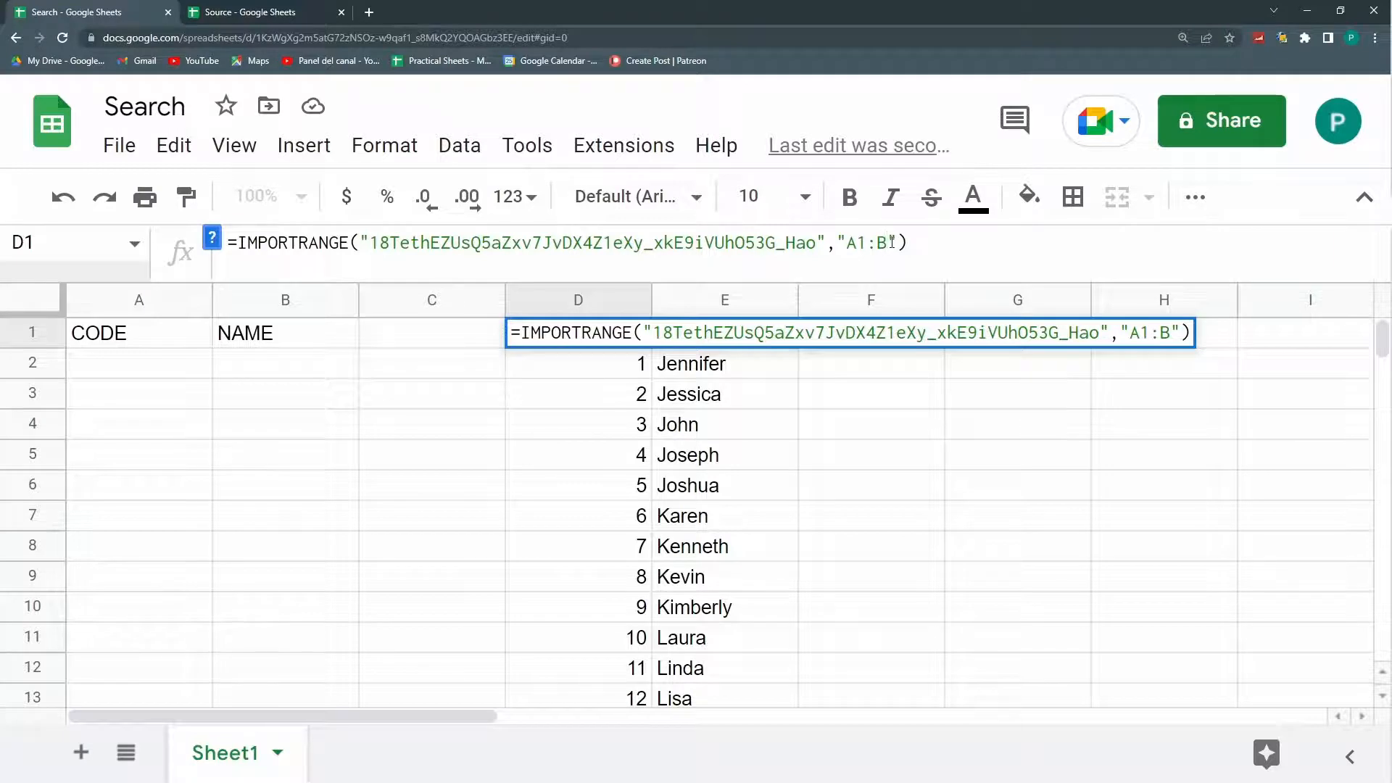
Check where the Source data ends, then re-enter D1's import formula.
click(319, 16)
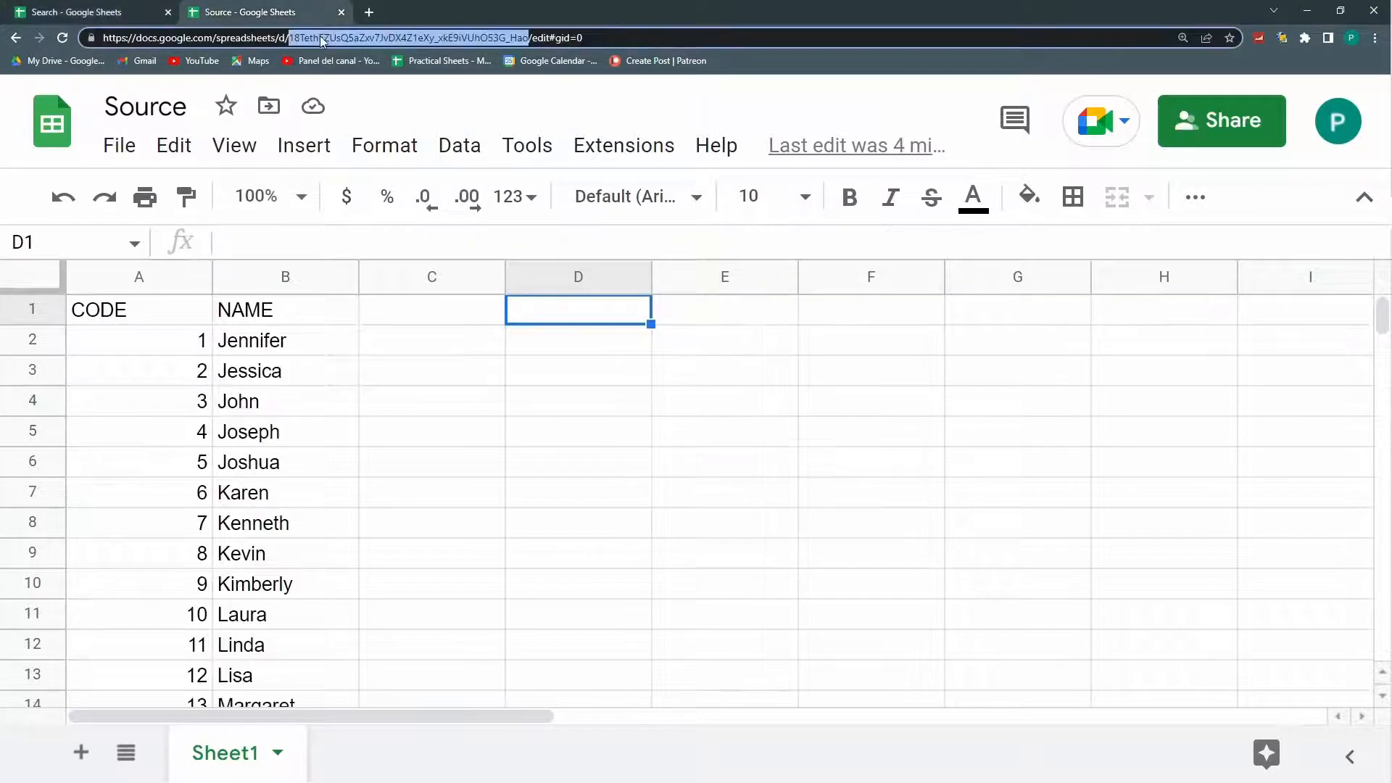
click(174, 309)
key(ctrl+Down)
key(ctrl+Down)
click(133, 14)
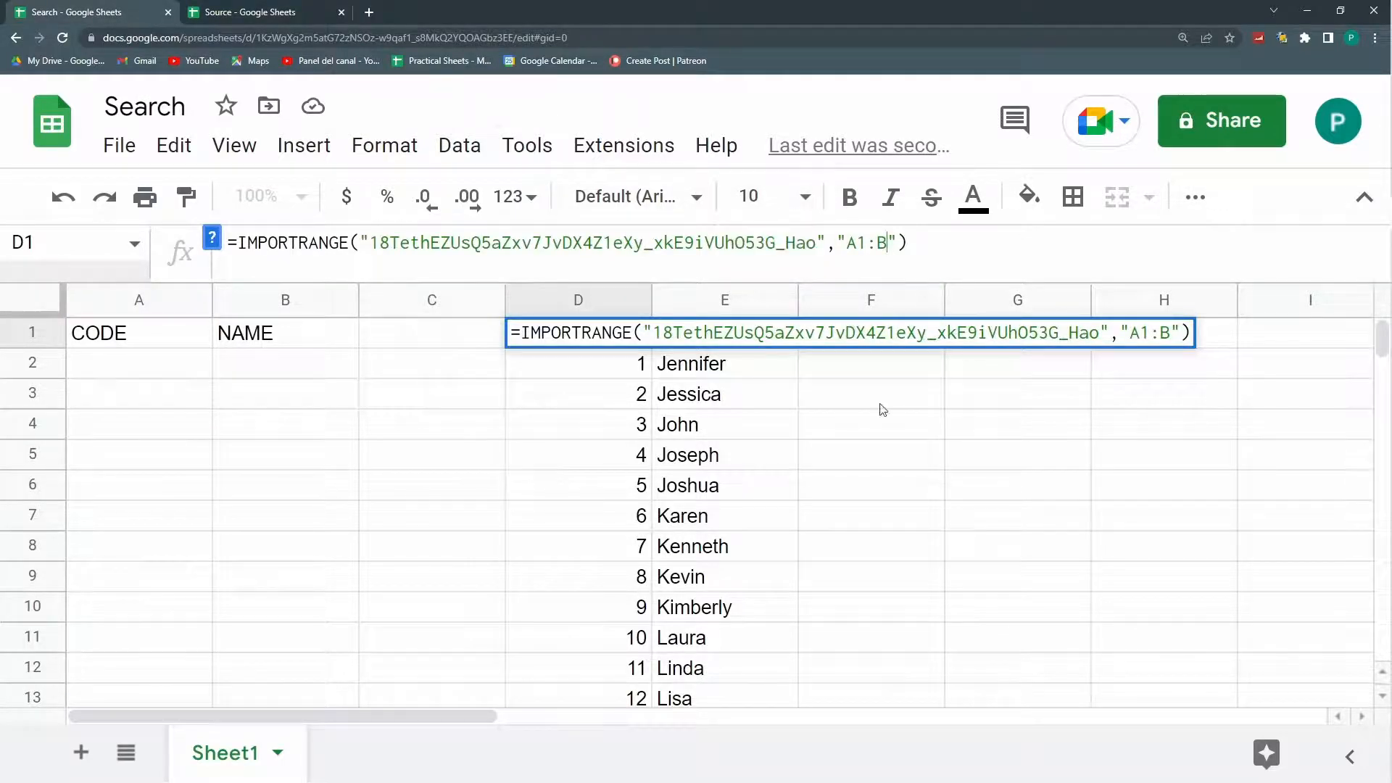
key(Return)
Copy D1's import formula across to G1 and inspect the resulting errors.
click(634, 327)
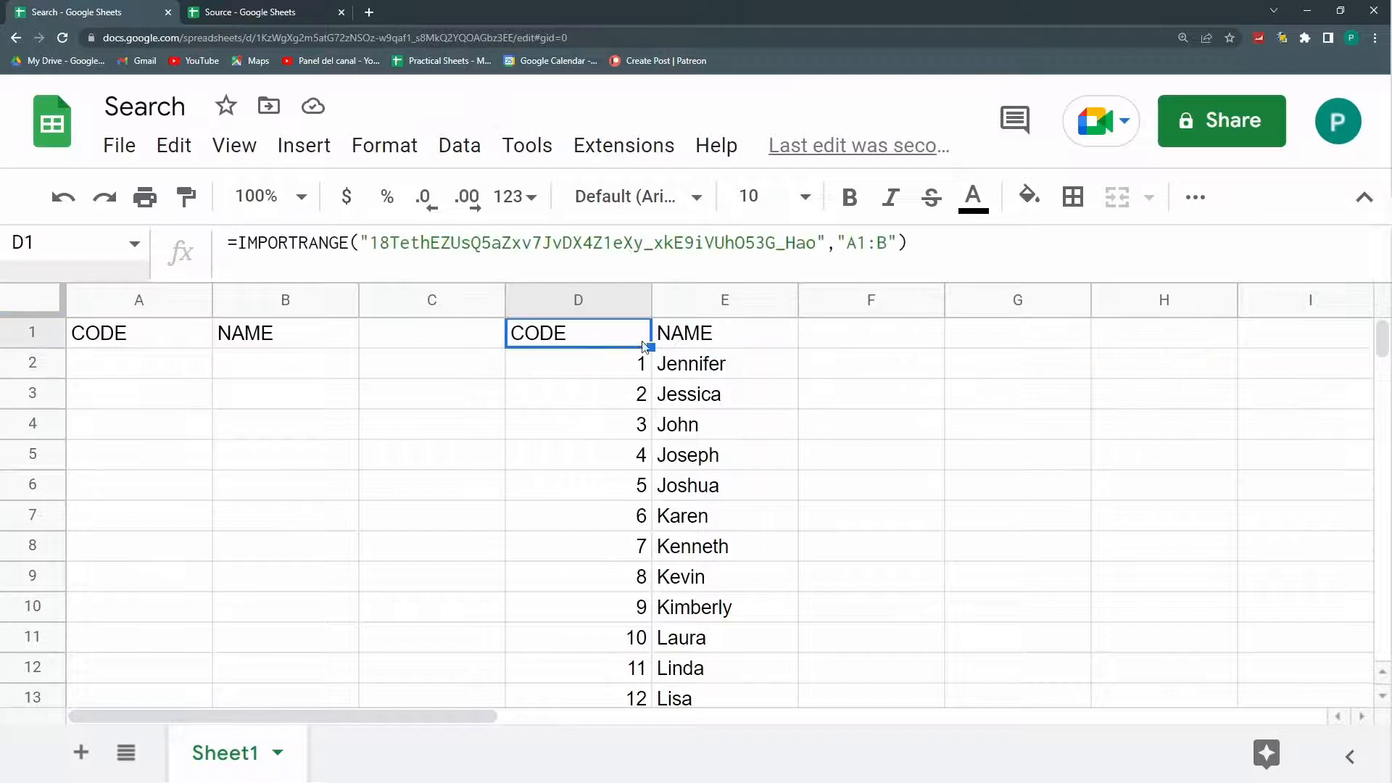
drag(651, 347, 1053, 335)
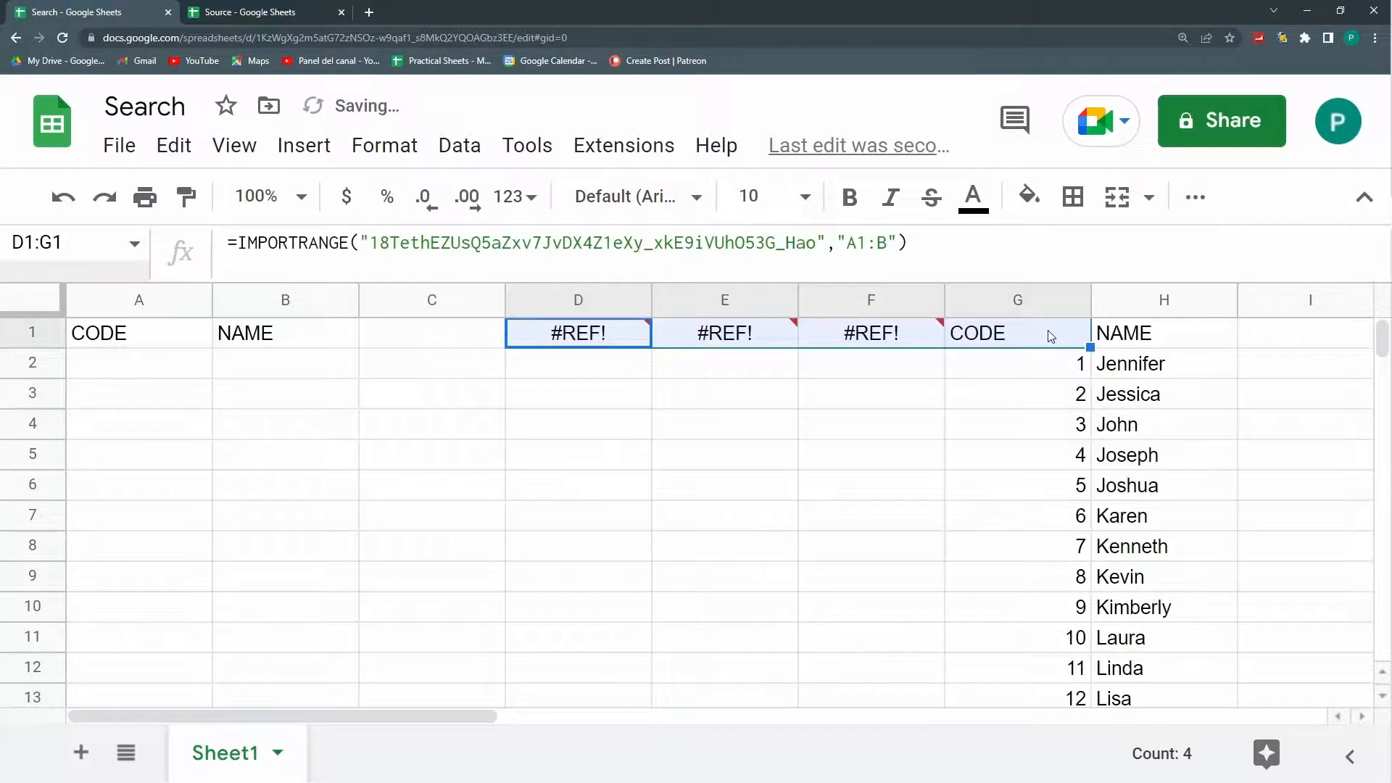
click(708, 336)
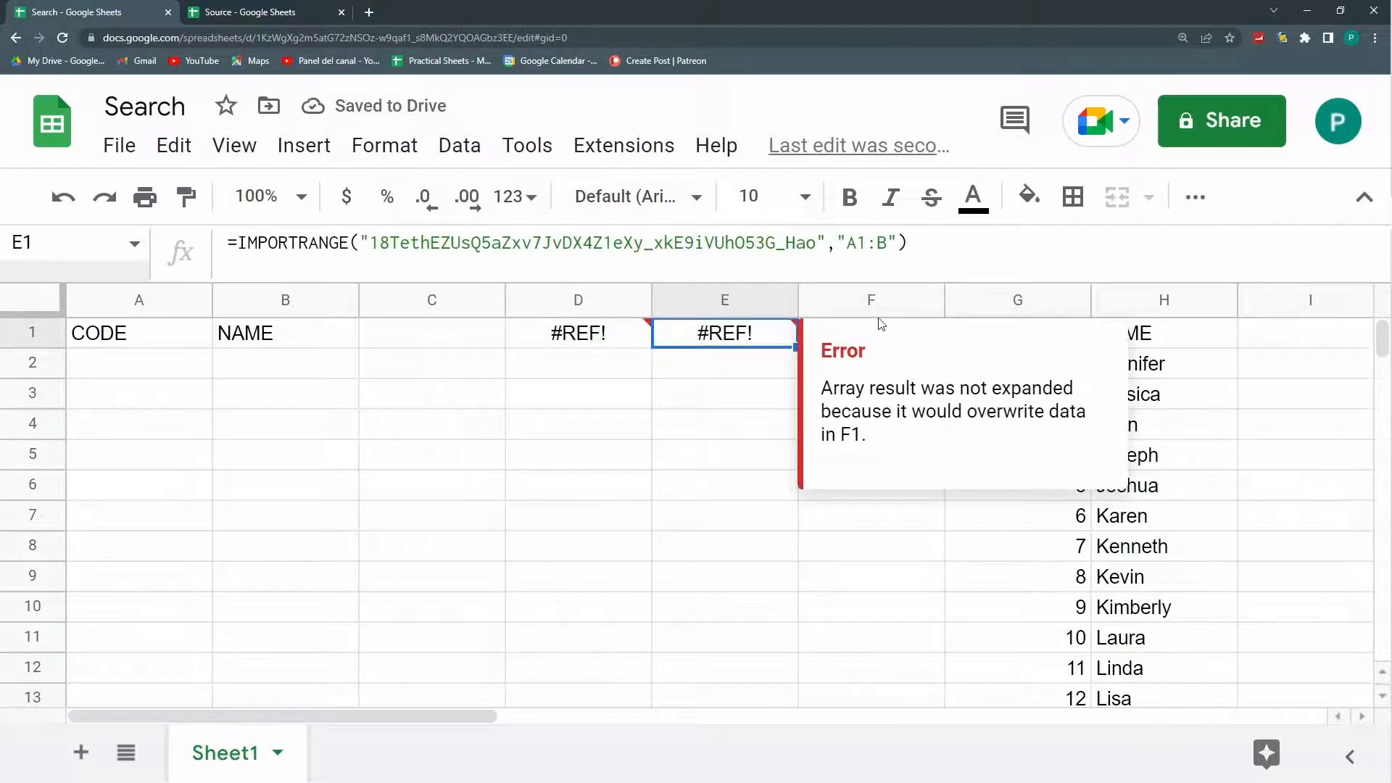
click(750, 360)
click(623, 337)
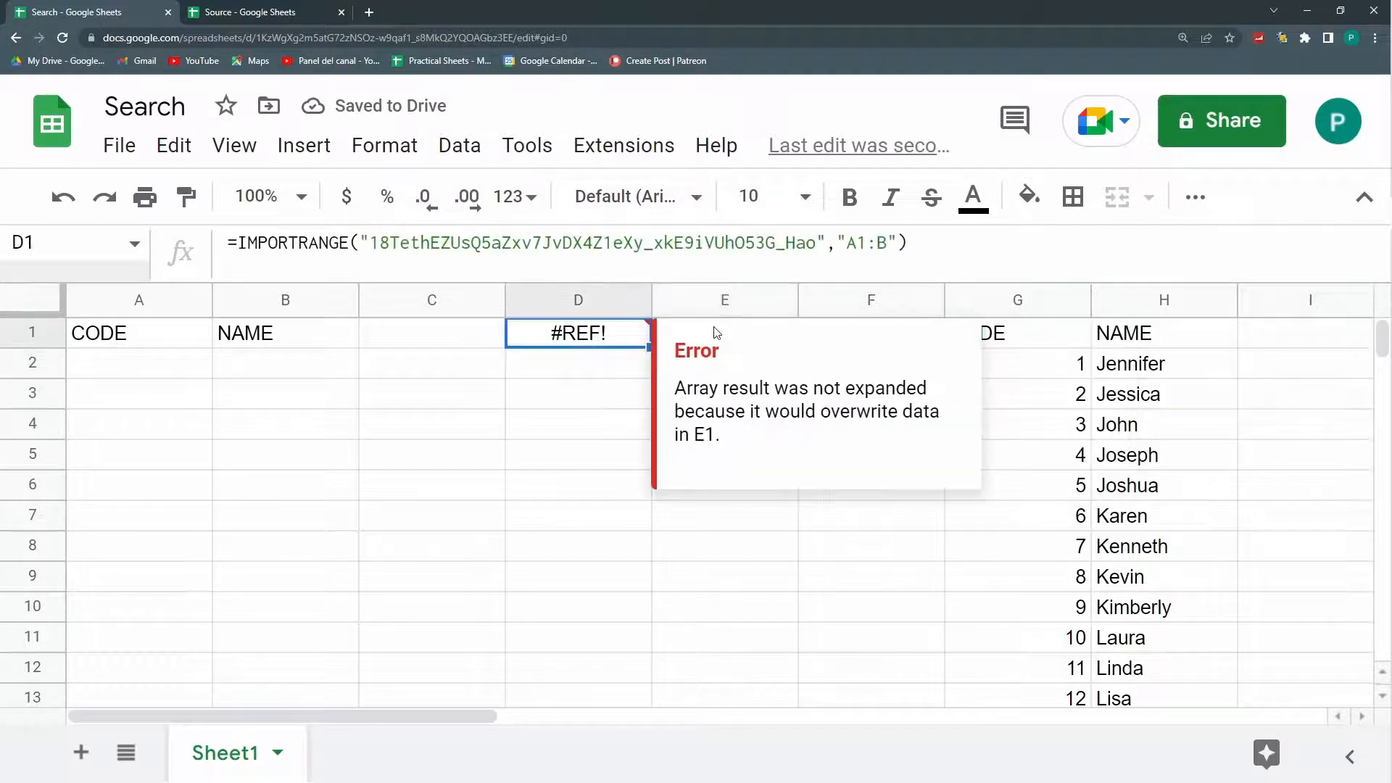
double_click(873, 244)
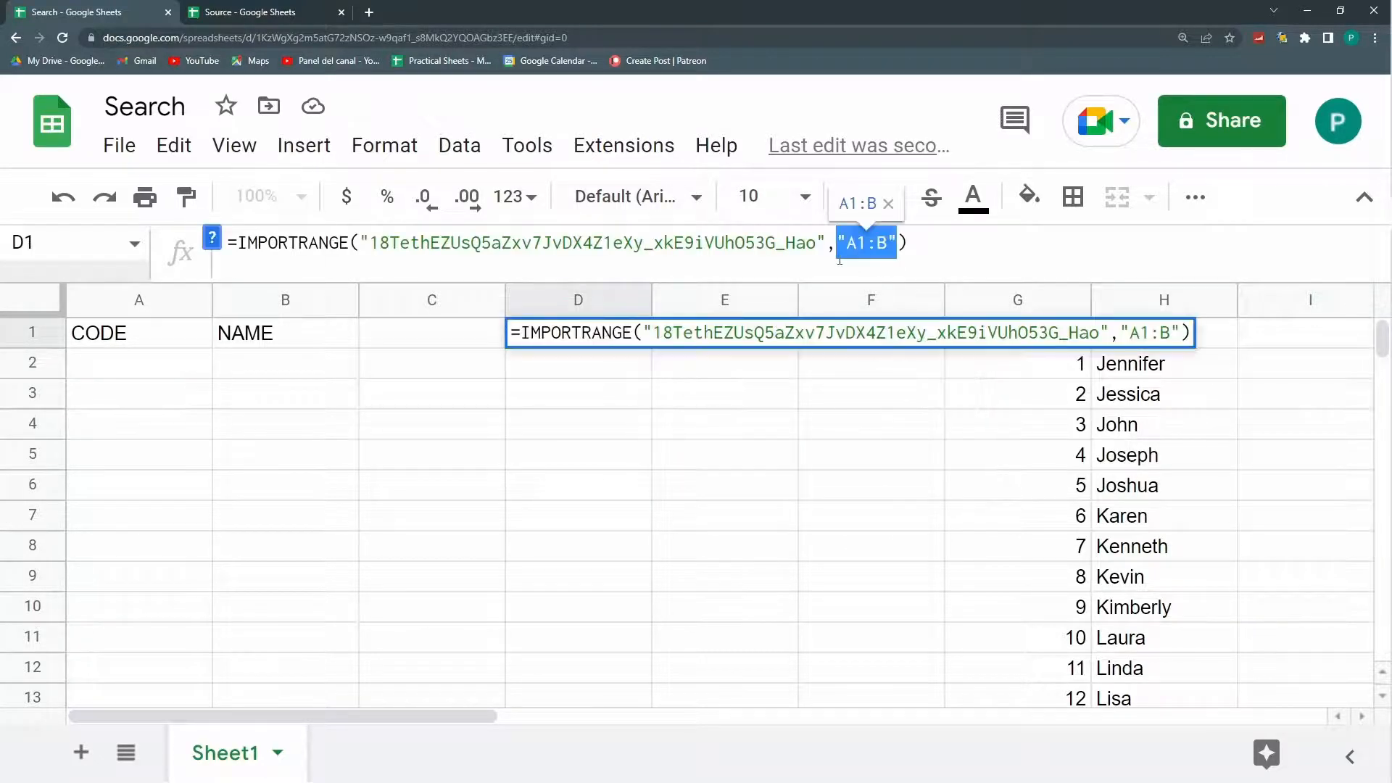
key(Return)
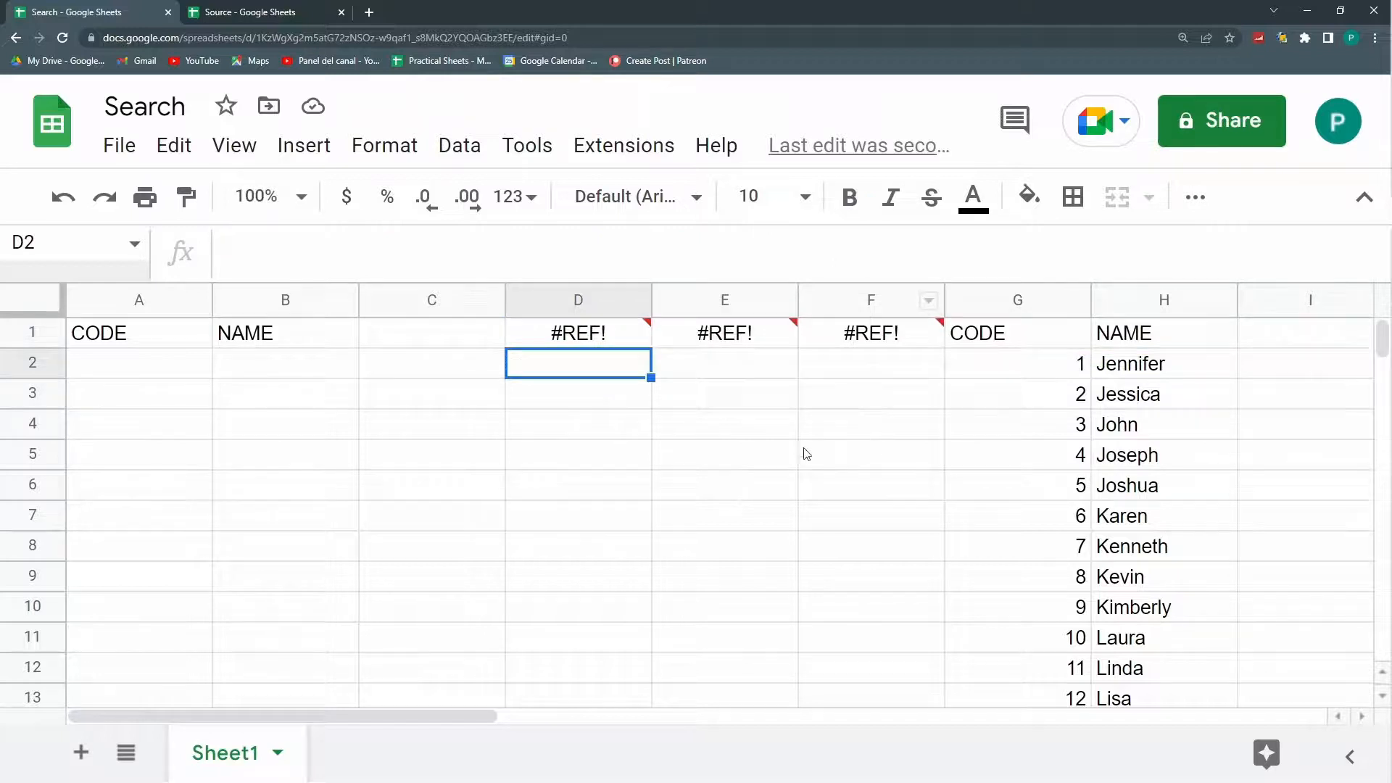
click(767, 433)
Clear the stray formula copies in E1:H1 so D1's import fills D and E.
drag(748, 342, 1103, 335)
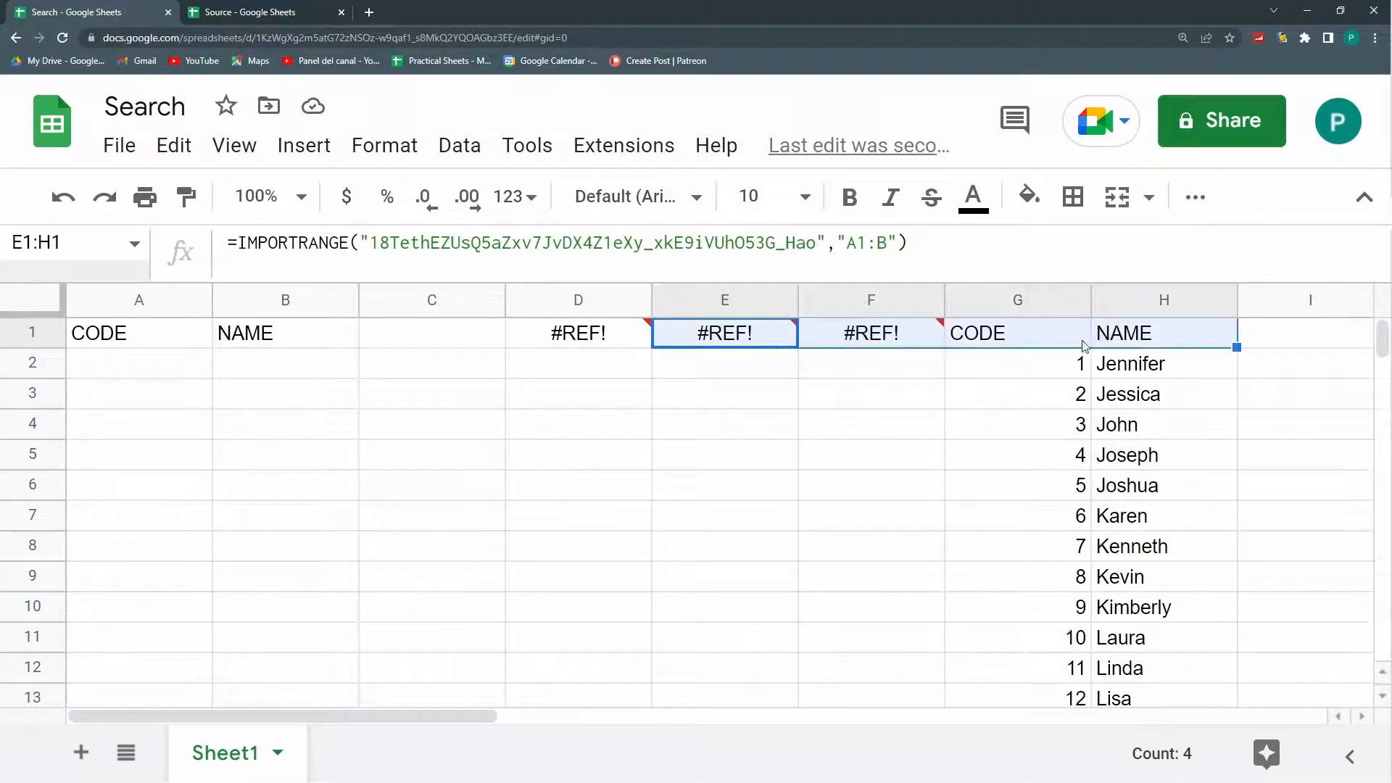
key(Delete)
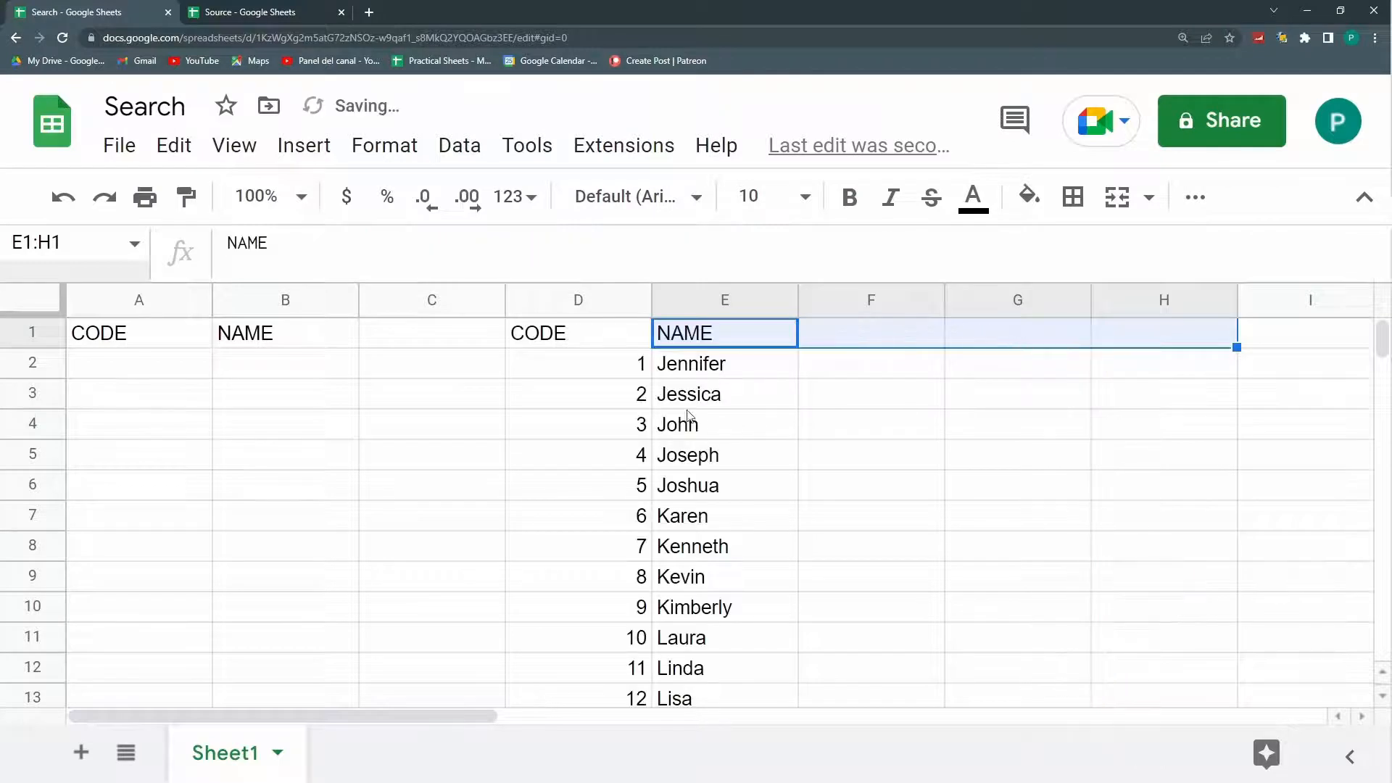
click(695, 398)
click(642, 331)
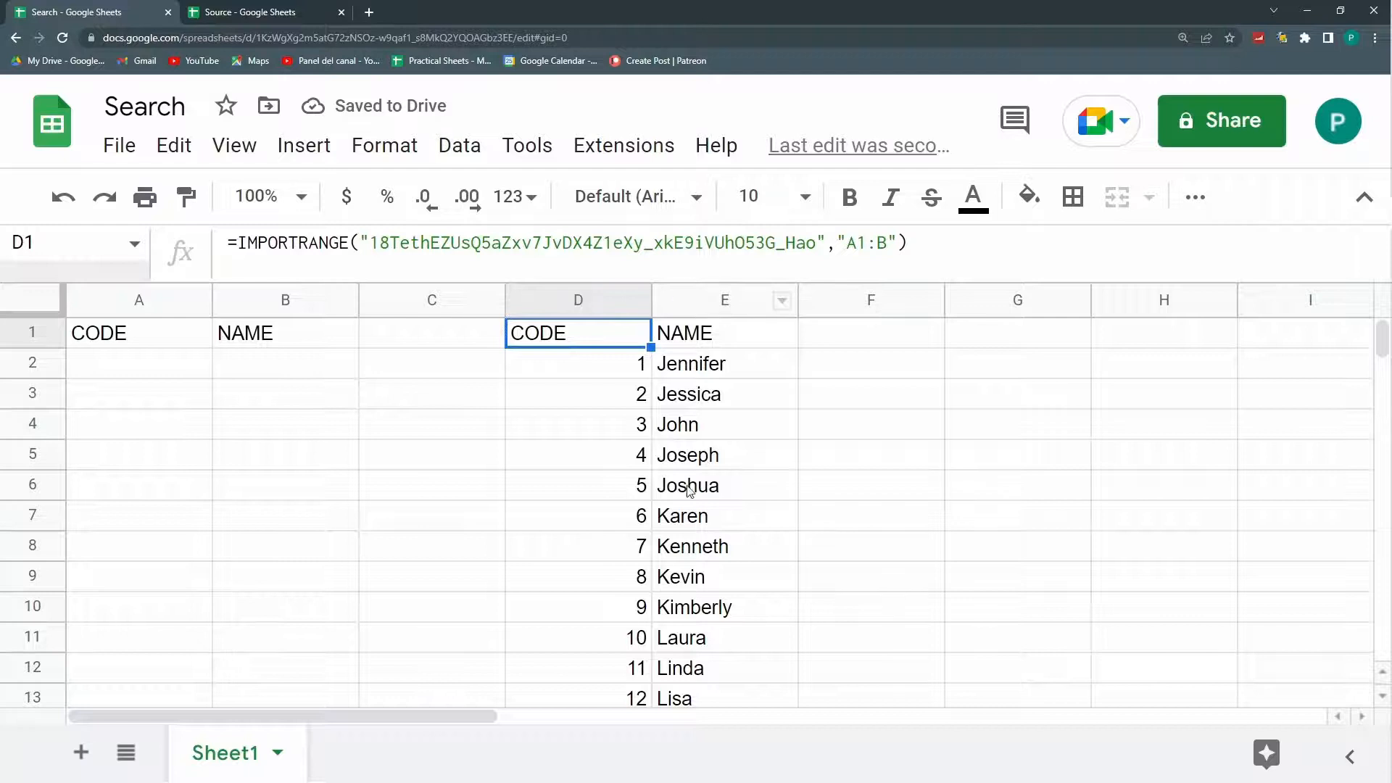
click(158, 333)
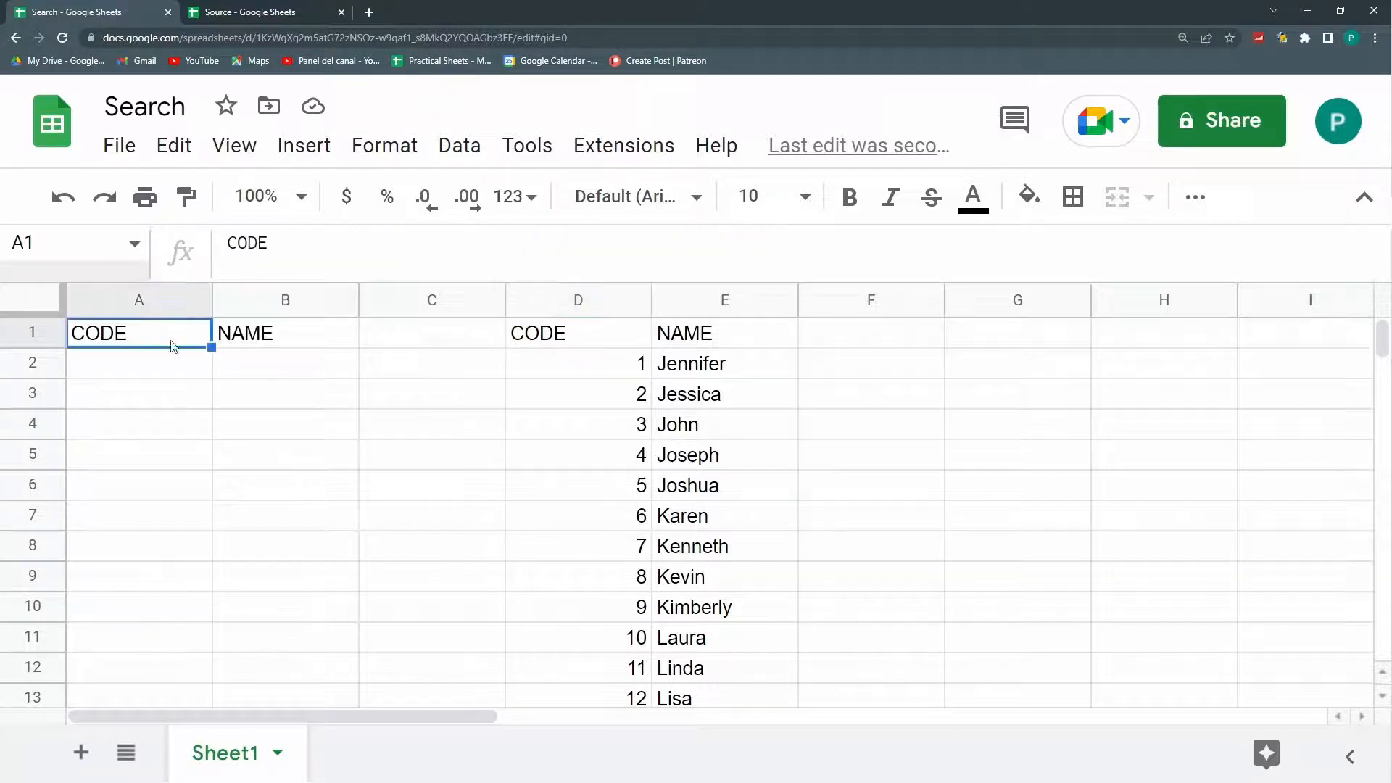
Enter the test code 4 in A2 after discarding two false-start formulas.
click(161, 371)
text(=vloo)
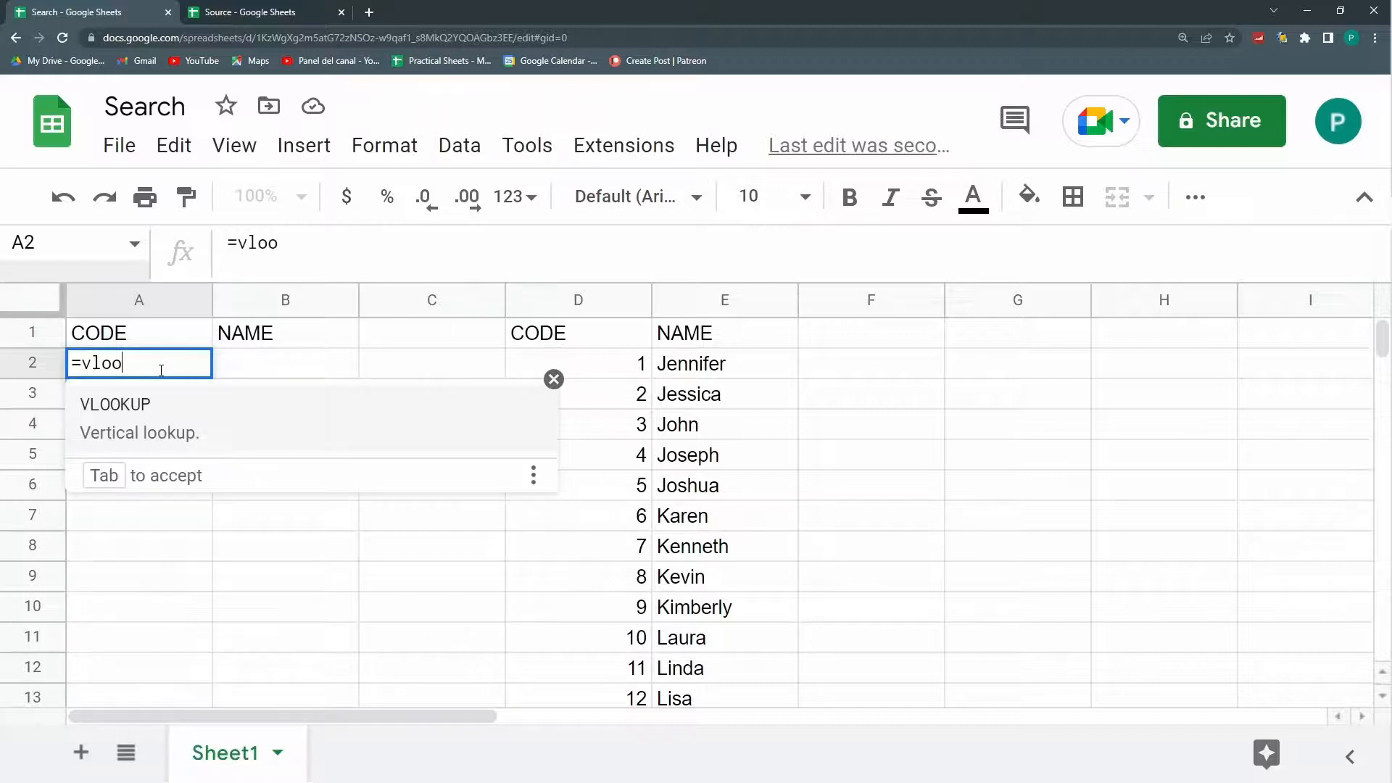
click(188, 413)
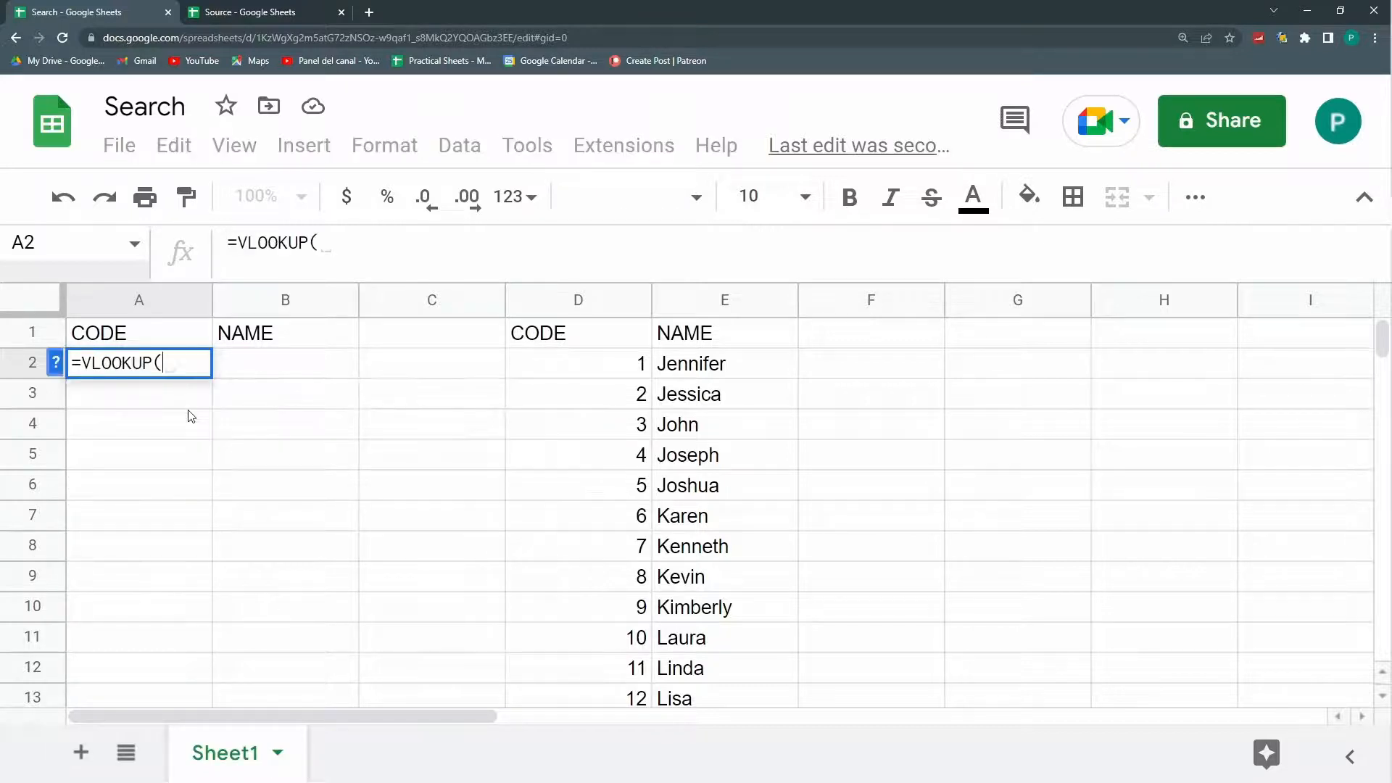
key(ctrl+plus)
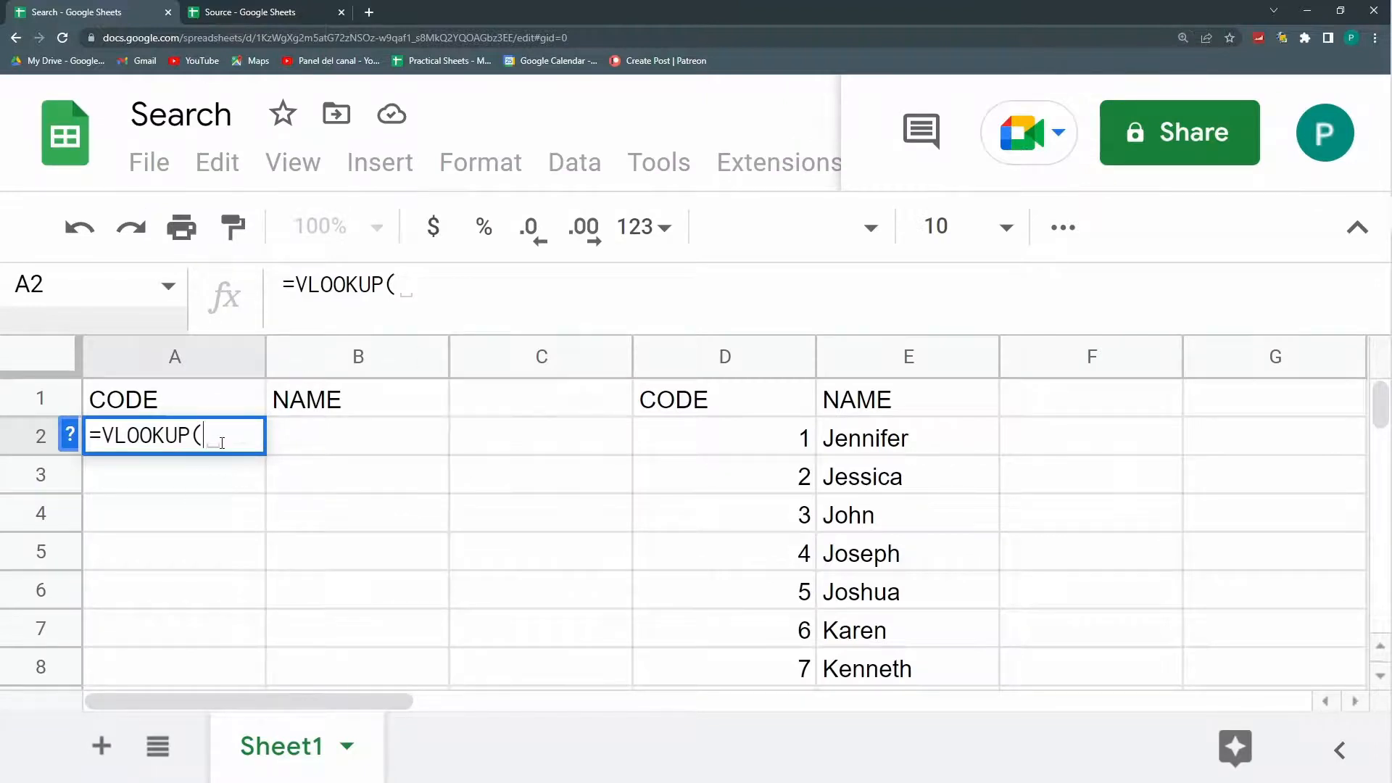
key(Escape)
click(311, 437)
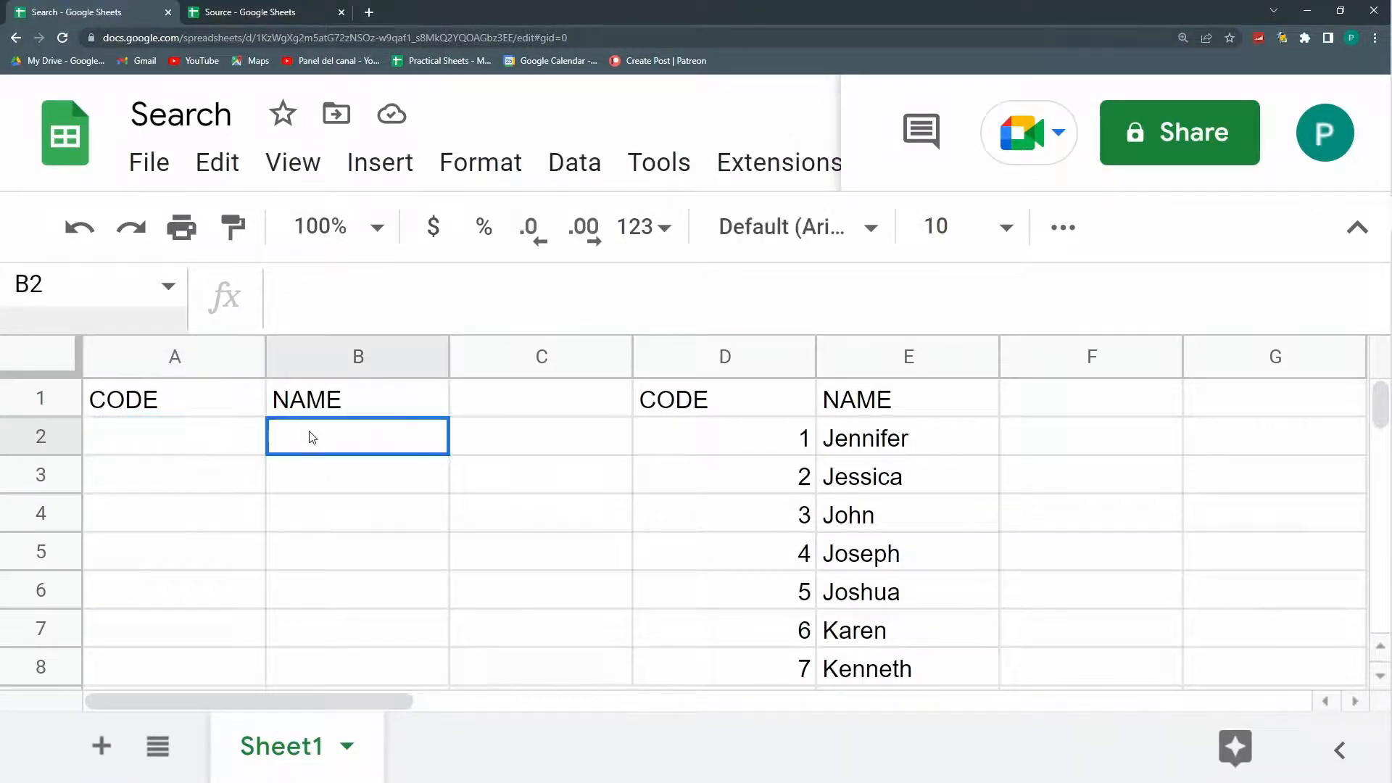
text(=vl)
key(Escape)
key(Left)
text(4)
key(Return)
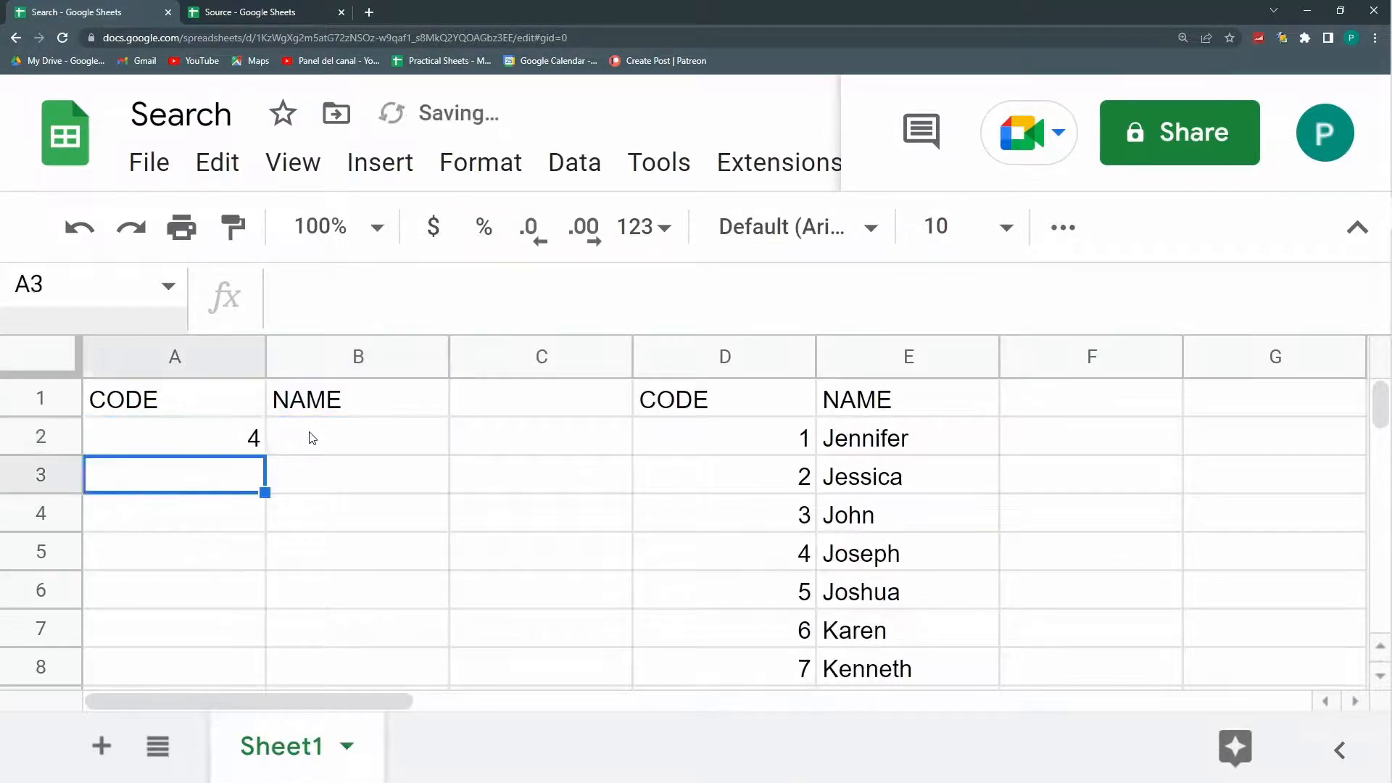
Build =VLOOKUP(A2;D:E;2;0) in B2 using semicolon separators.
click(312, 437)
text(=vlo)
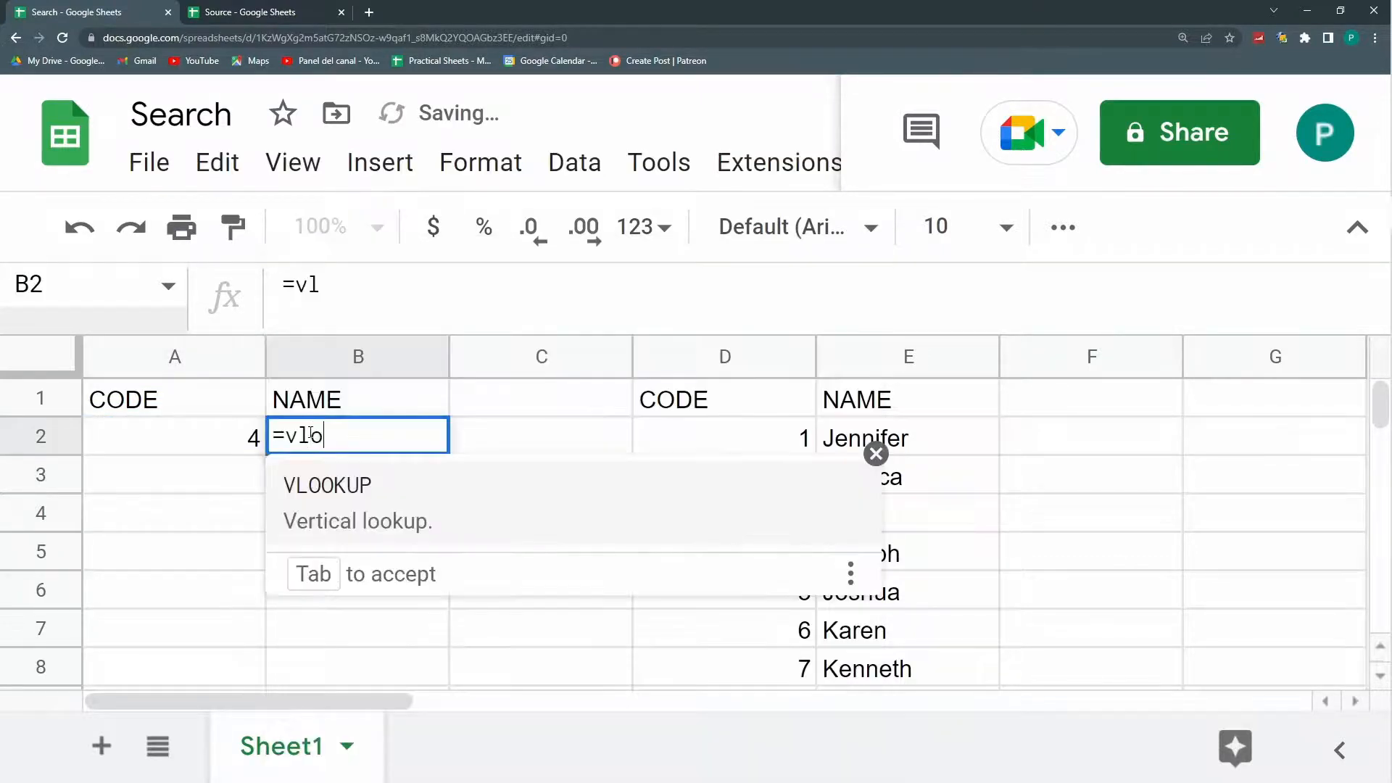
key(Tab)
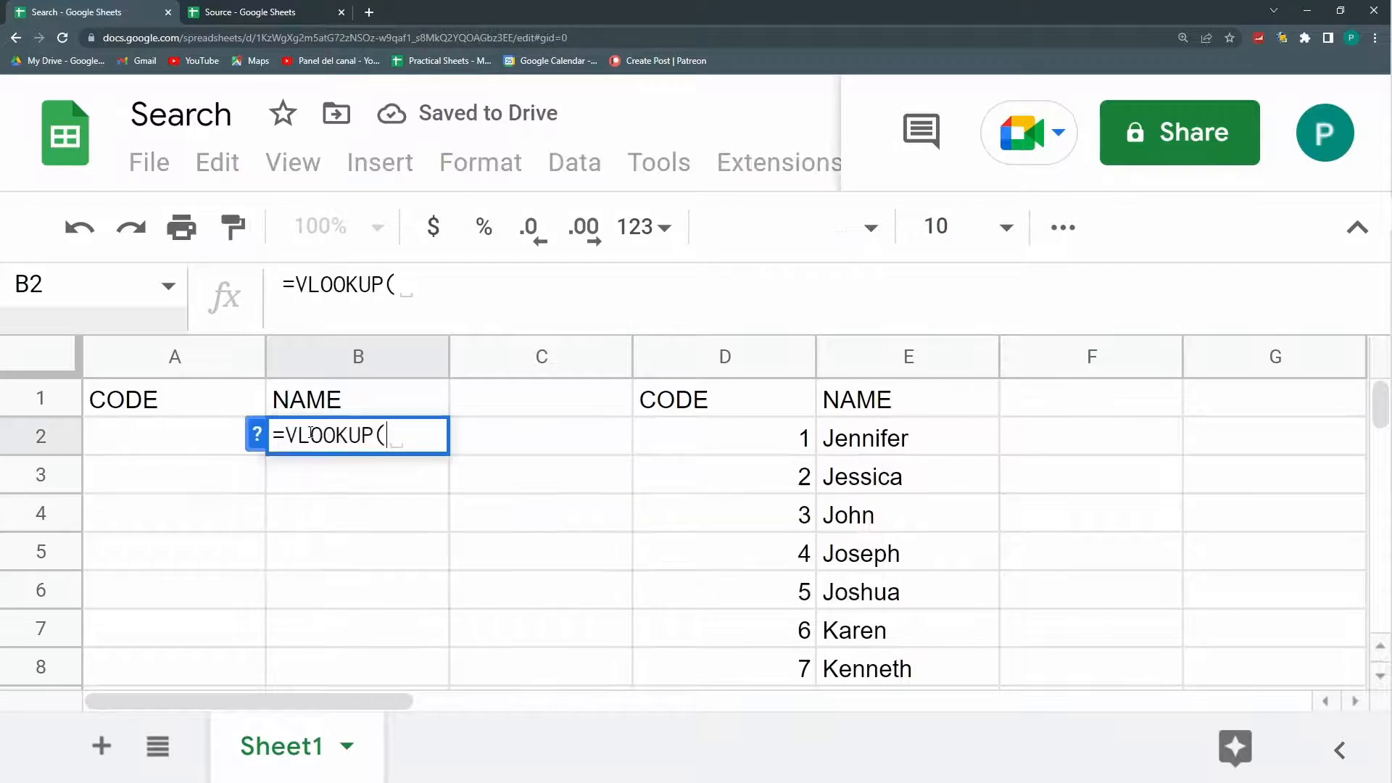
click(189, 441)
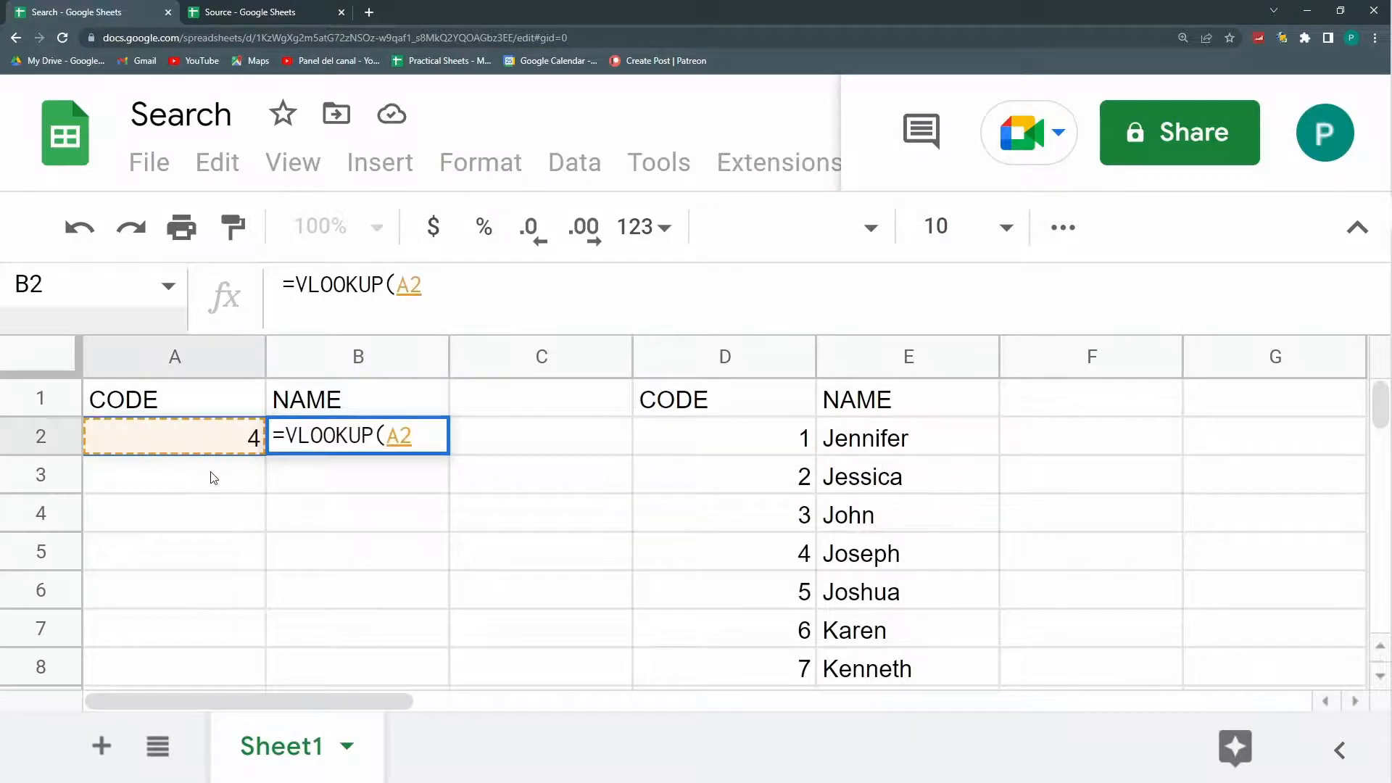
text(;)
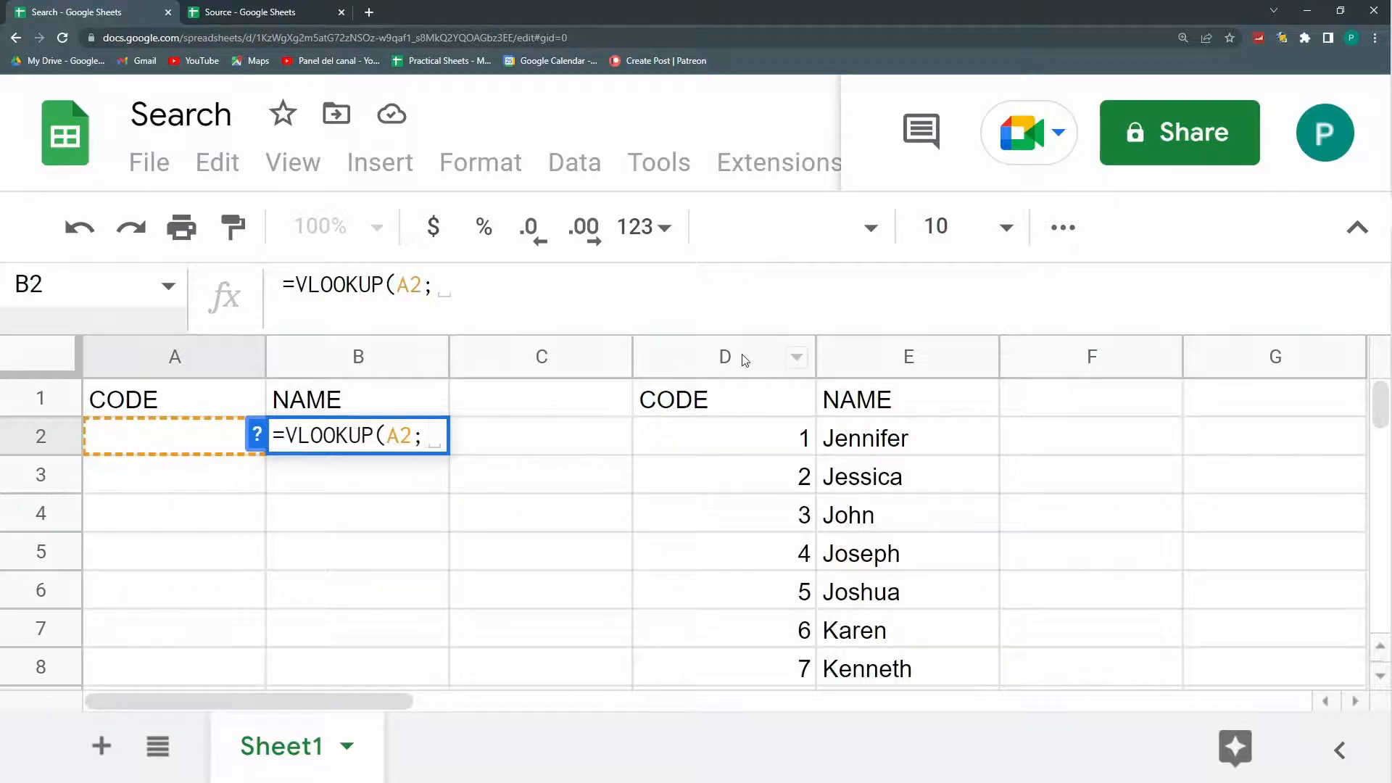
click(759, 355)
drag(759, 350, 890, 346)
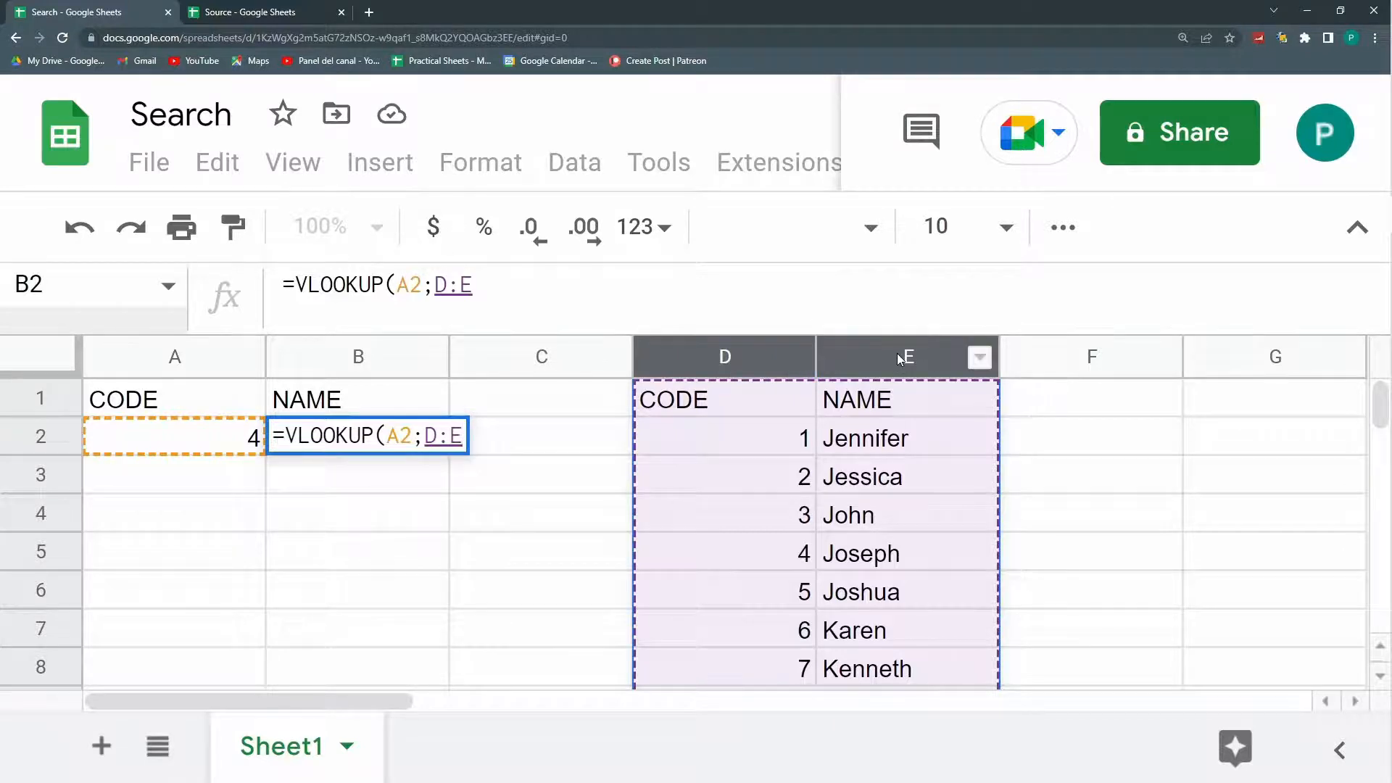
text(;)
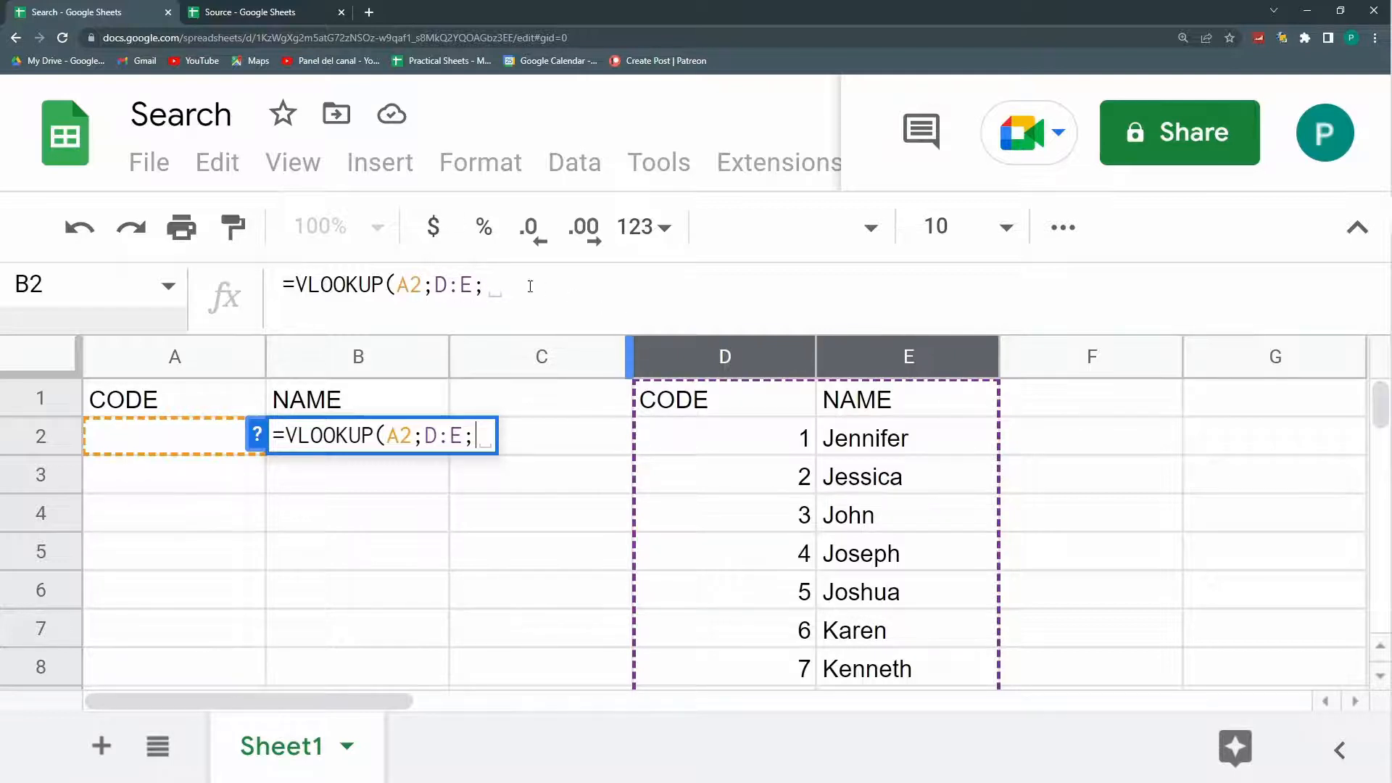
text(2)
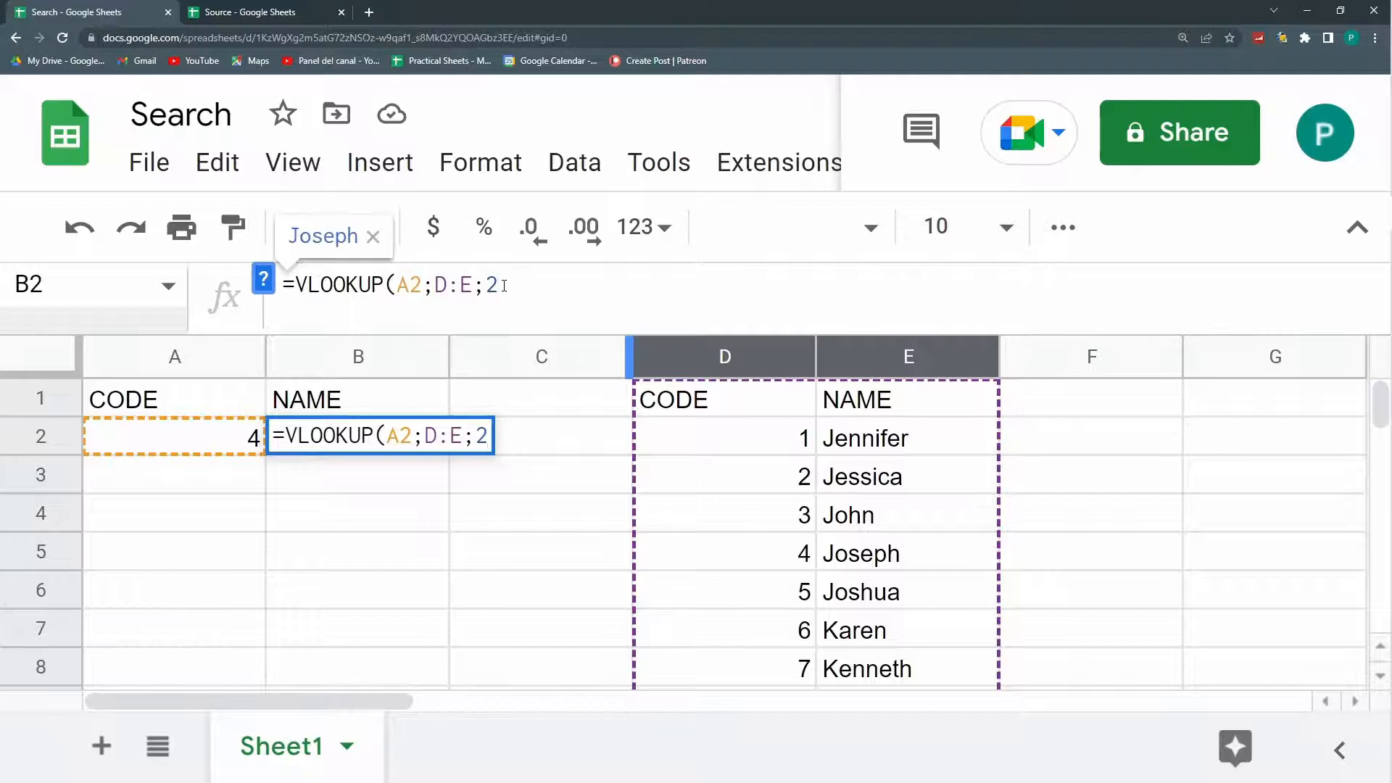
text(;0)
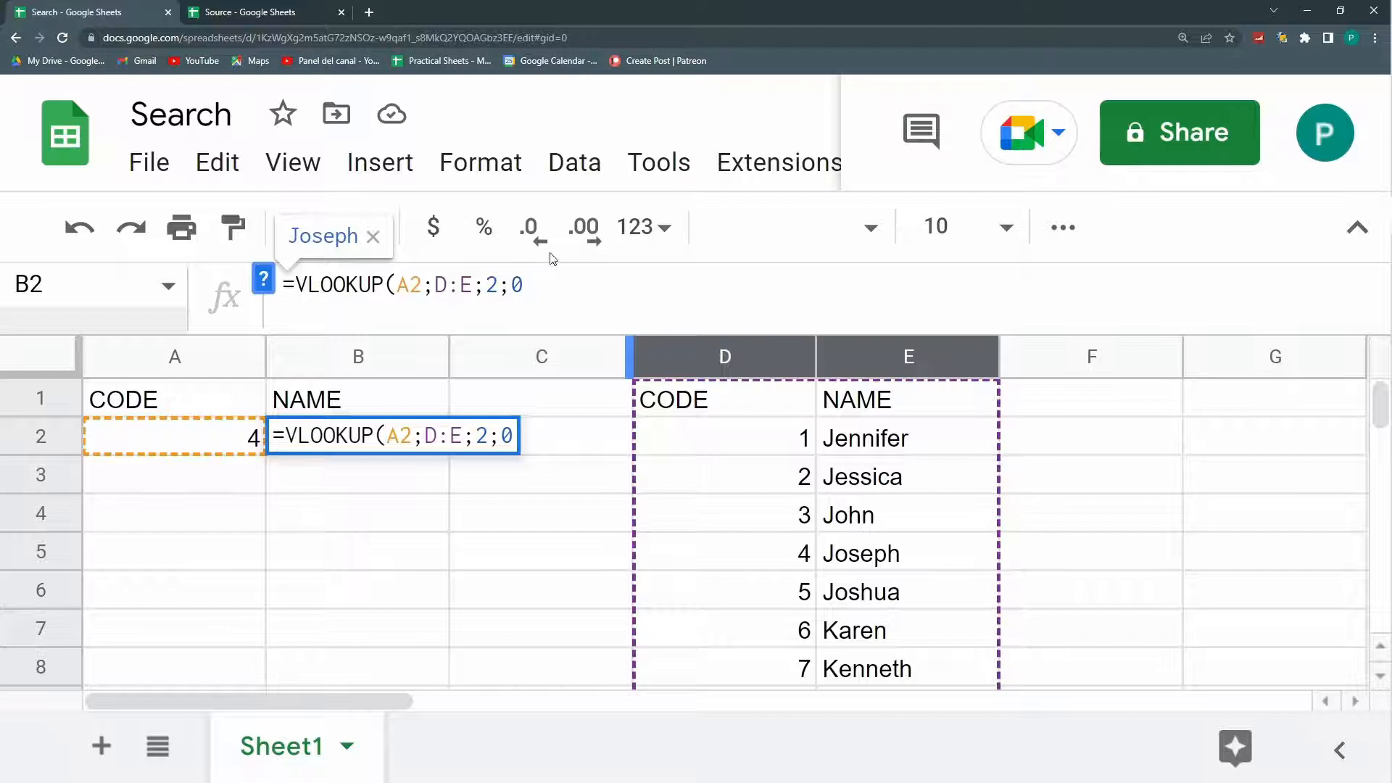
Switch the separators to commas and commit =VLOOKUP(A2,D:E,2,0), returning Joseph.
drag(433, 293, 499, 293)
text(,D:E,2,)
key(Return)
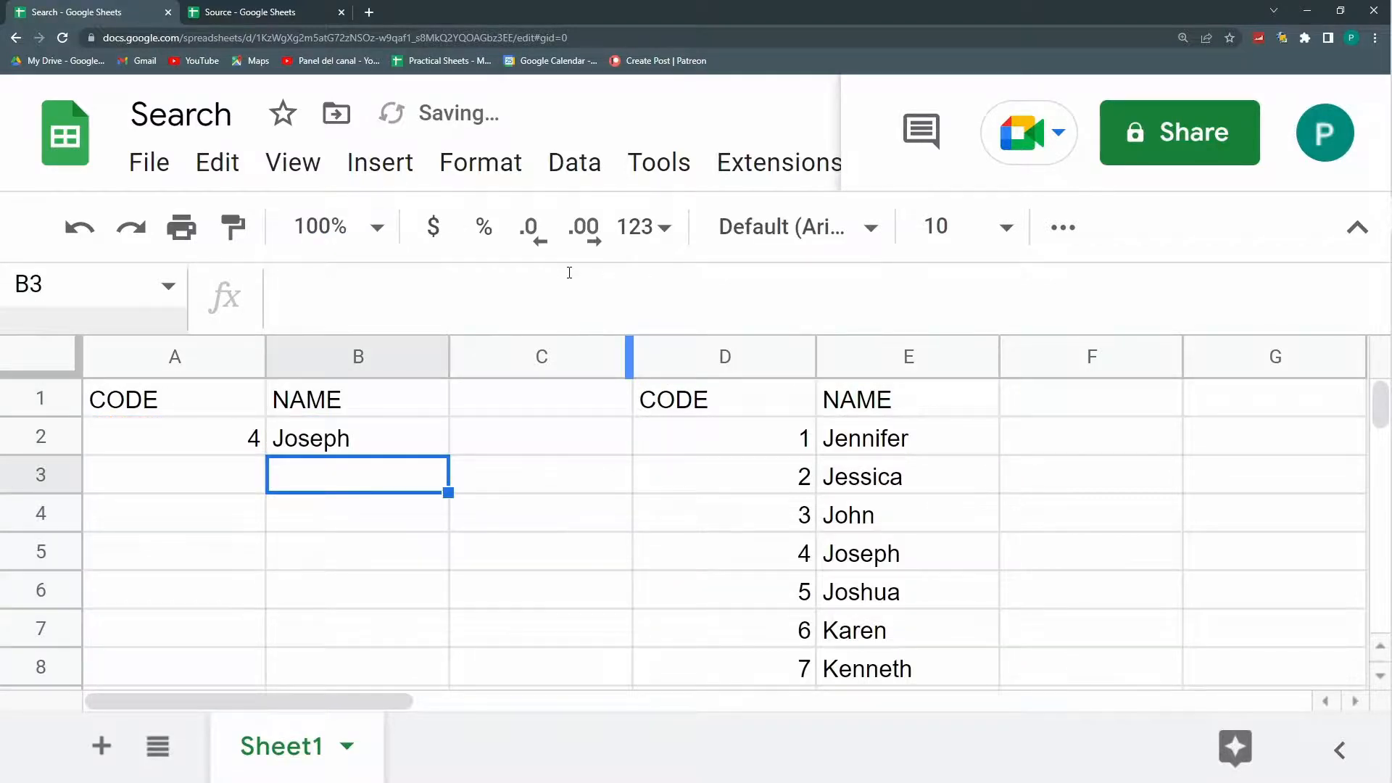
click(393, 442)
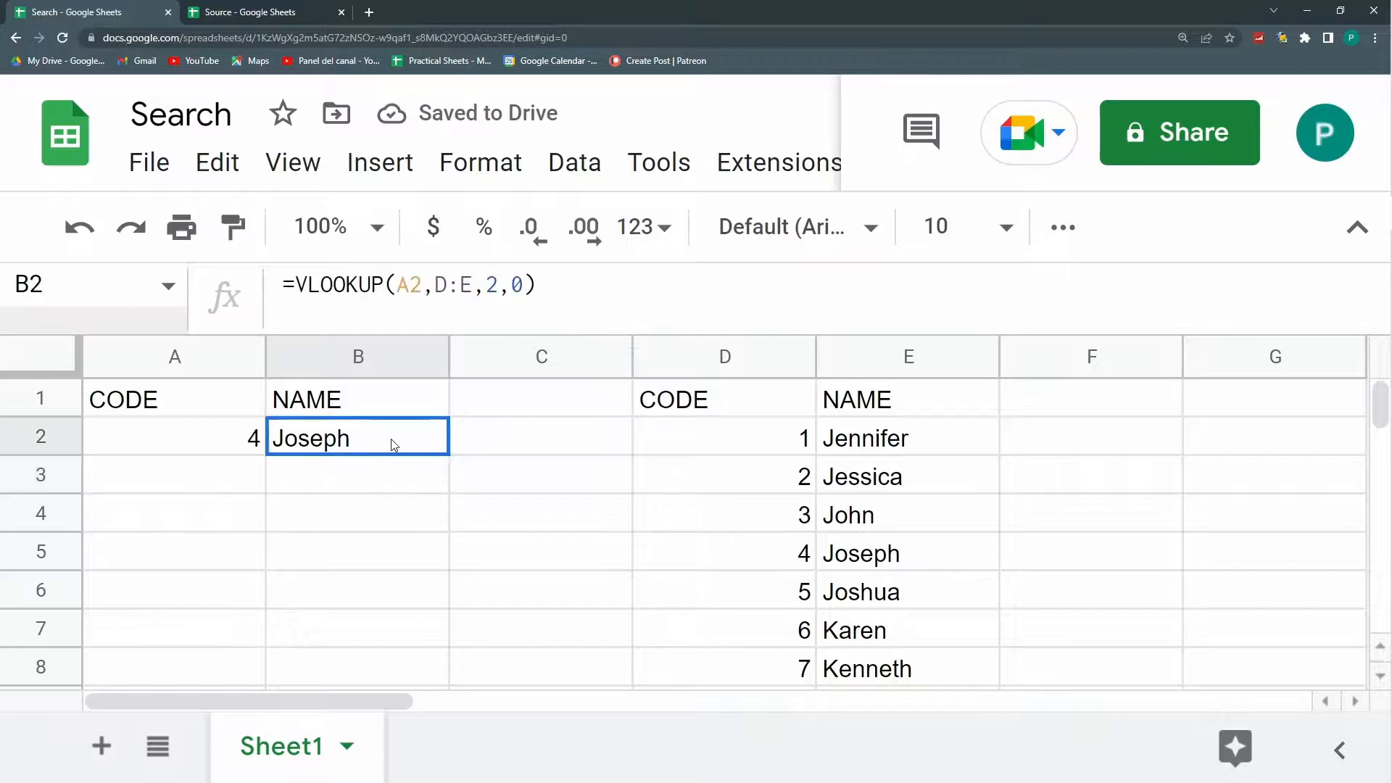
Test the lookup by entering codes 7 and then 1 in A2.
click(852, 554)
drag(791, 556, 856, 560)
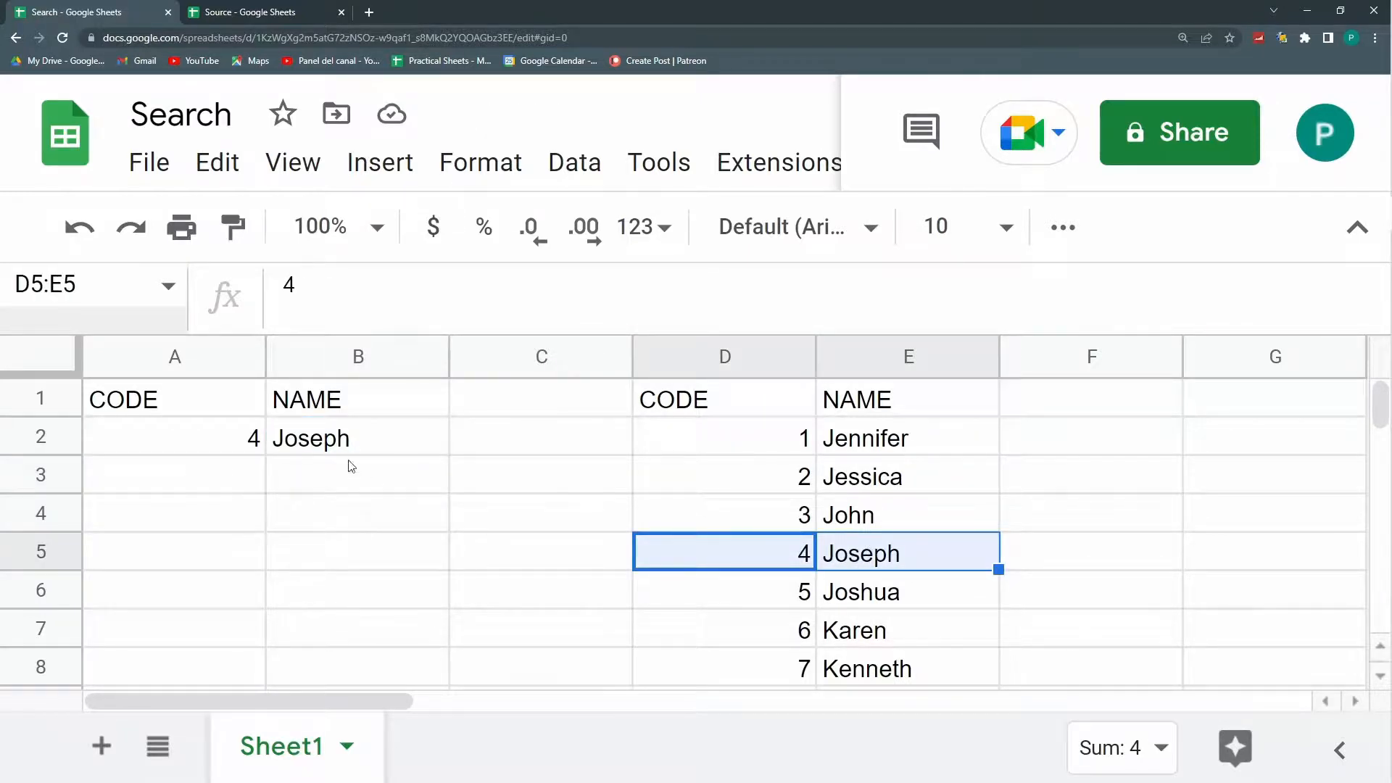
click(259, 440)
text(7)
key(Return)
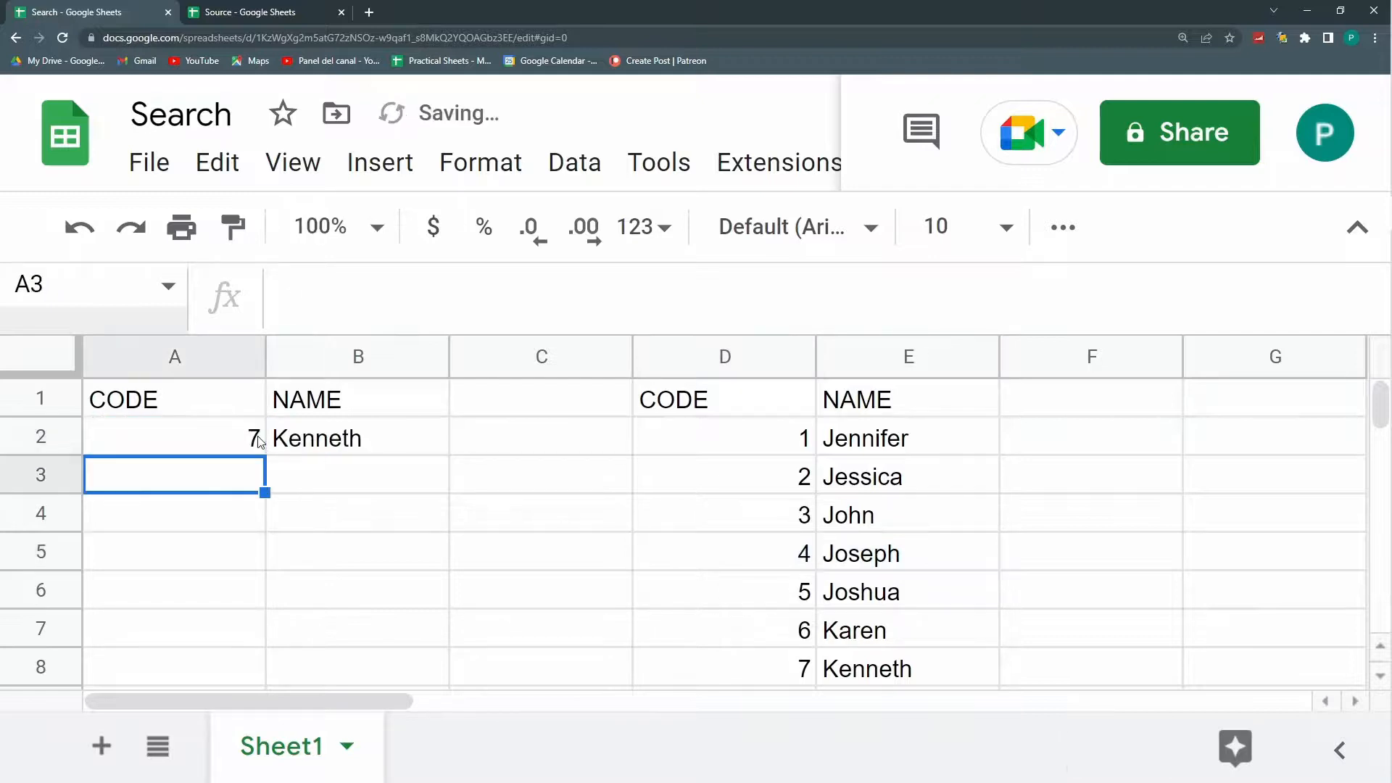
click(213, 431)
text(1)
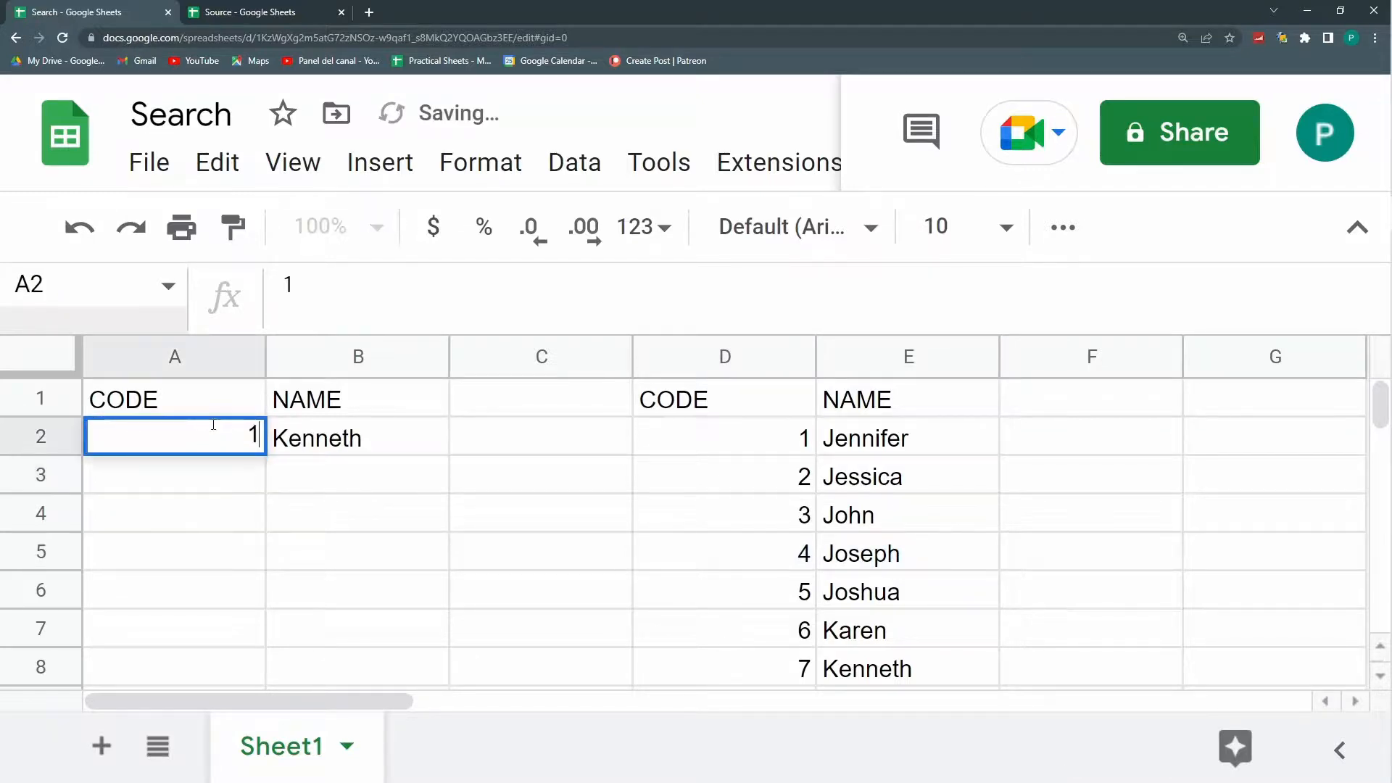
key(Return)
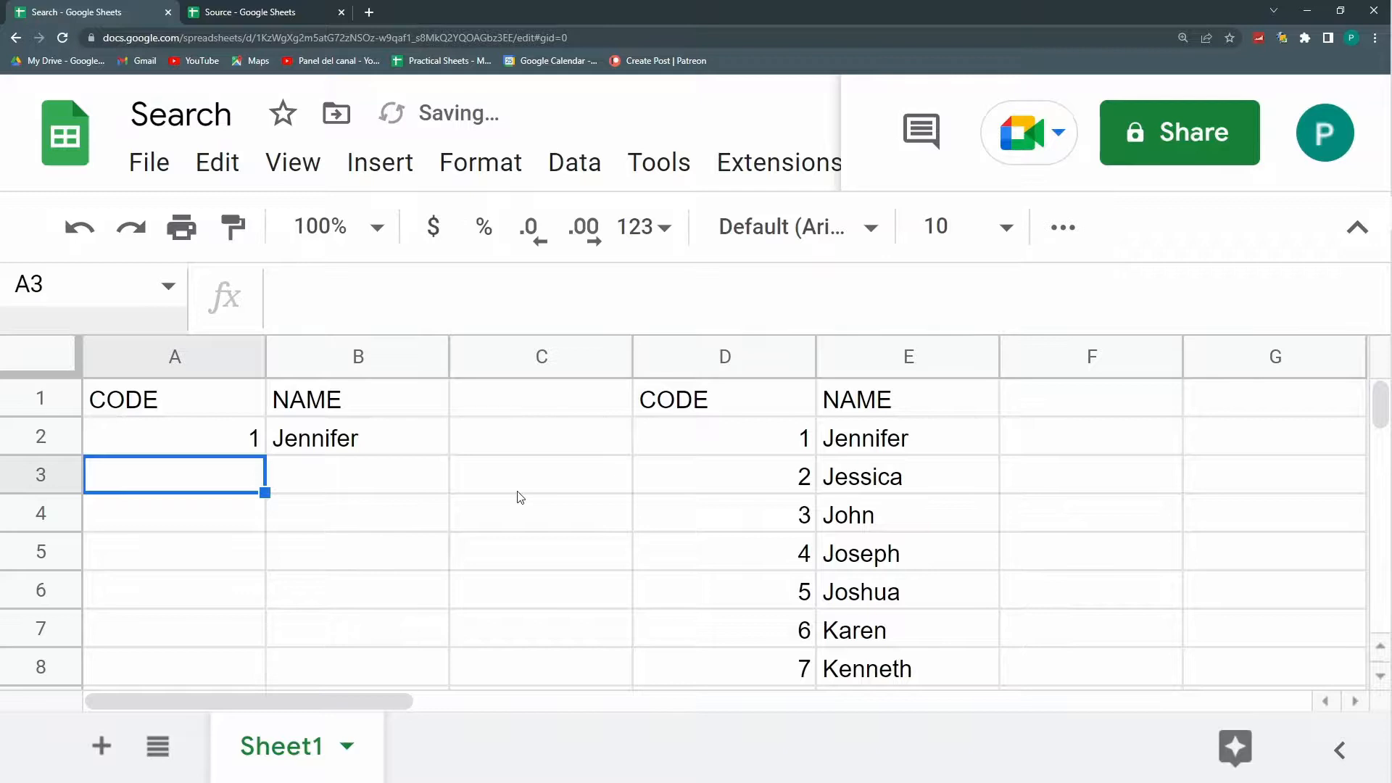
Replace D:E in B2's VLOOKUP with D1's copied IMPORTRANGE call.
click(689, 455)
click(678, 400)
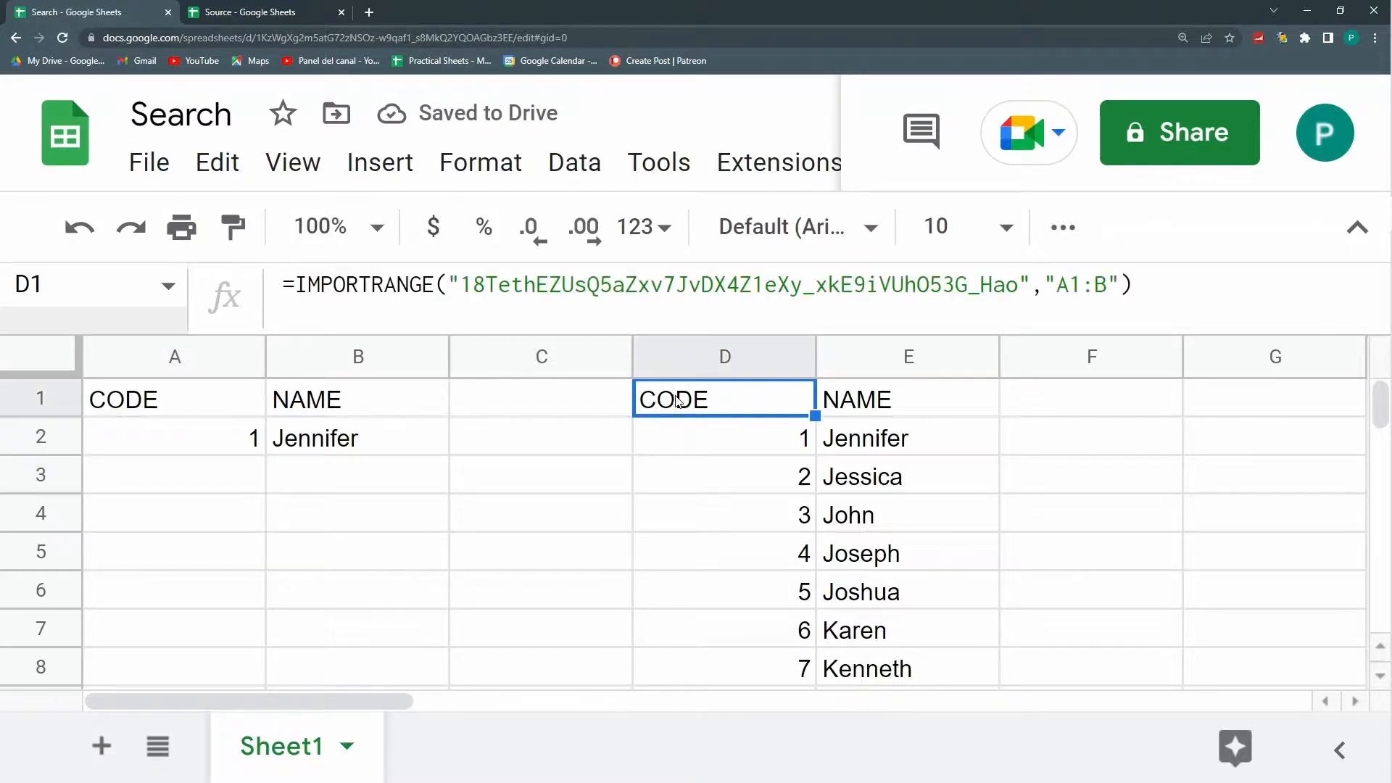
drag(1160, 284, 296, 290)
key(ctrl+c)
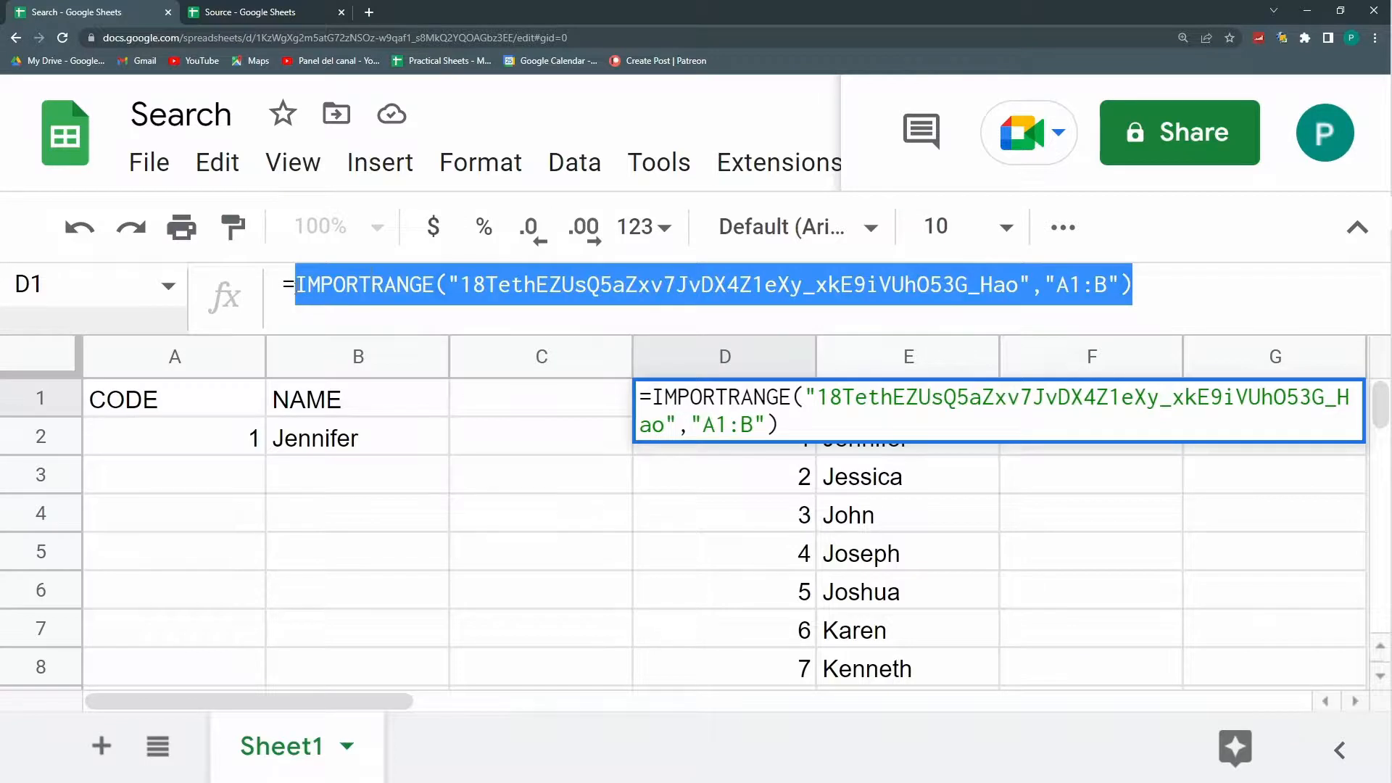
key(Escape)
click(360, 435)
click(465, 284)
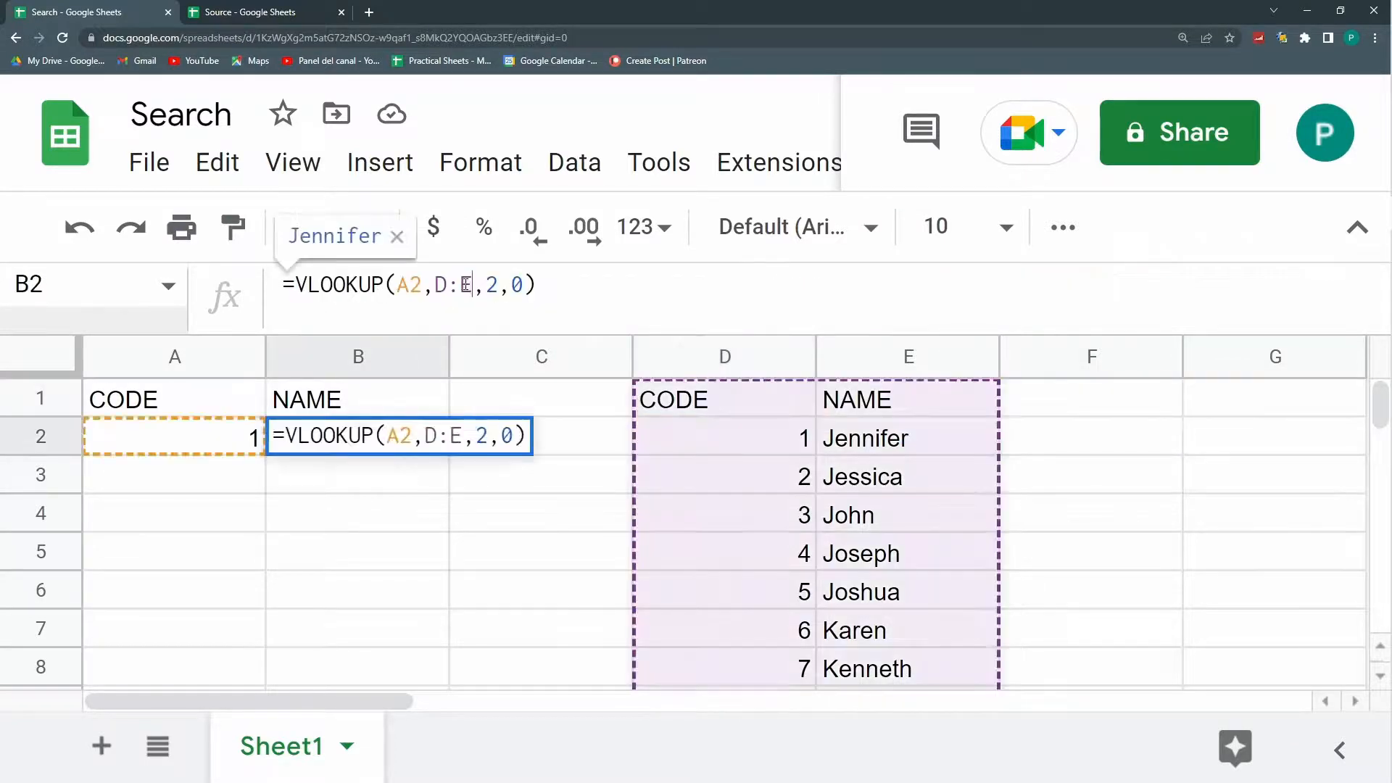
drag(472, 284, 434, 284)
key(ctrl+v)
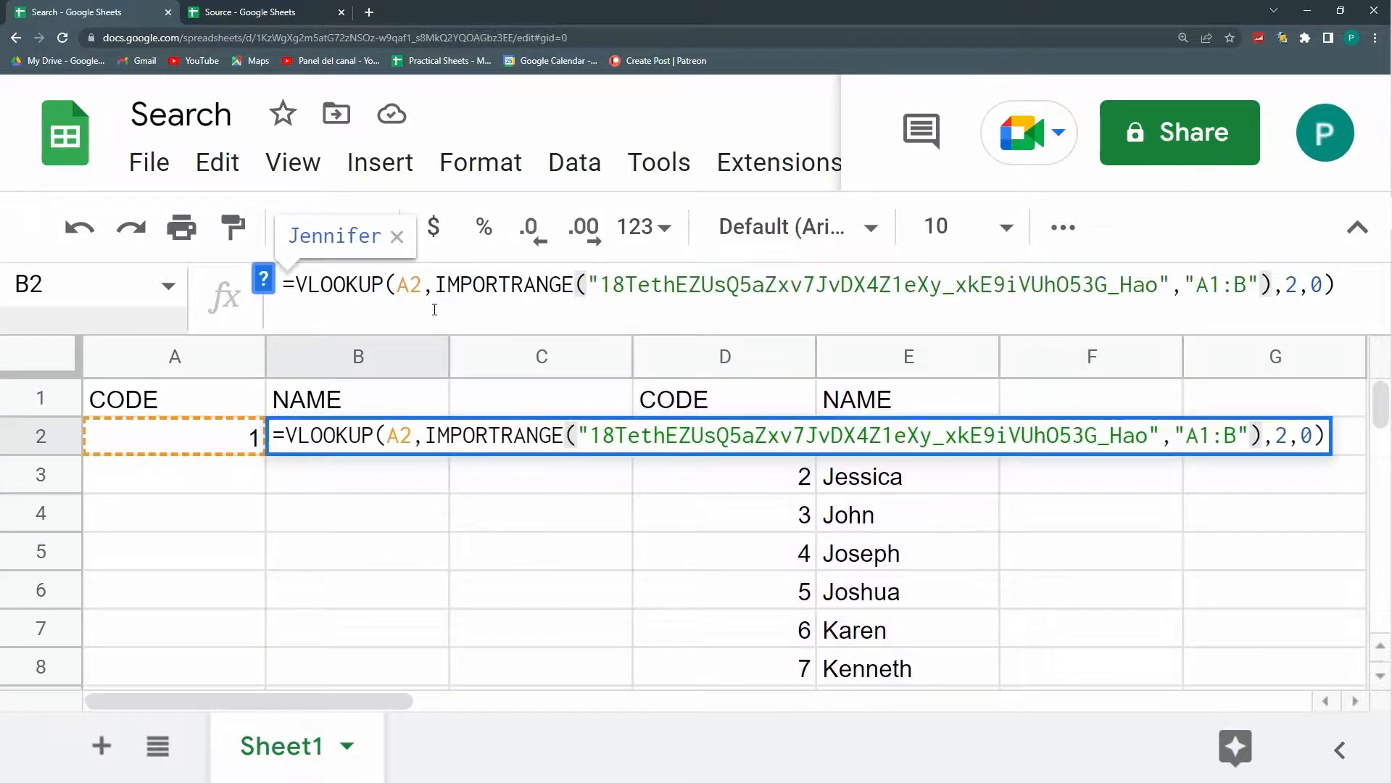
key(Return)
Delete D1's IMPORTRANGE formula and confirm B2 still returns Jennifer.
click(714, 357)
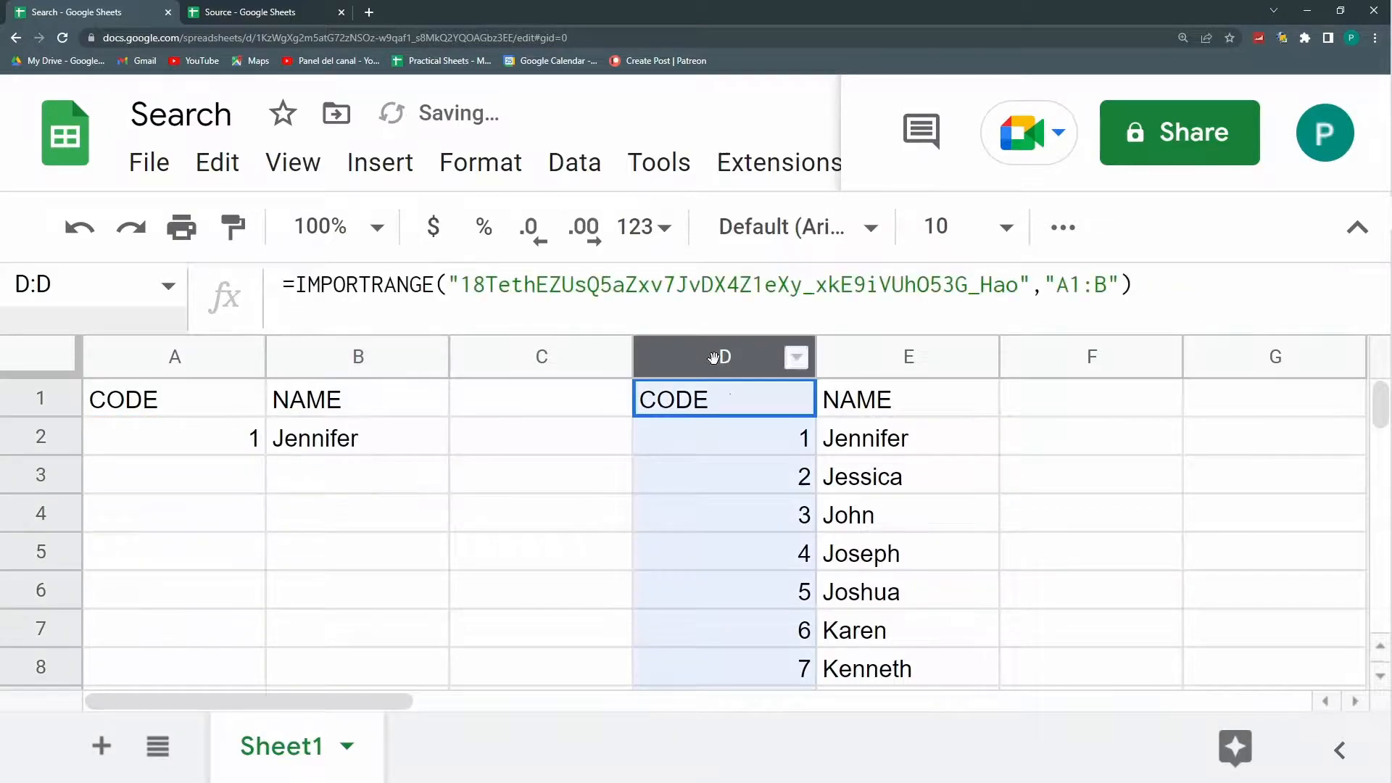
click(730, 397)
key(Delete)
click(353, 431)
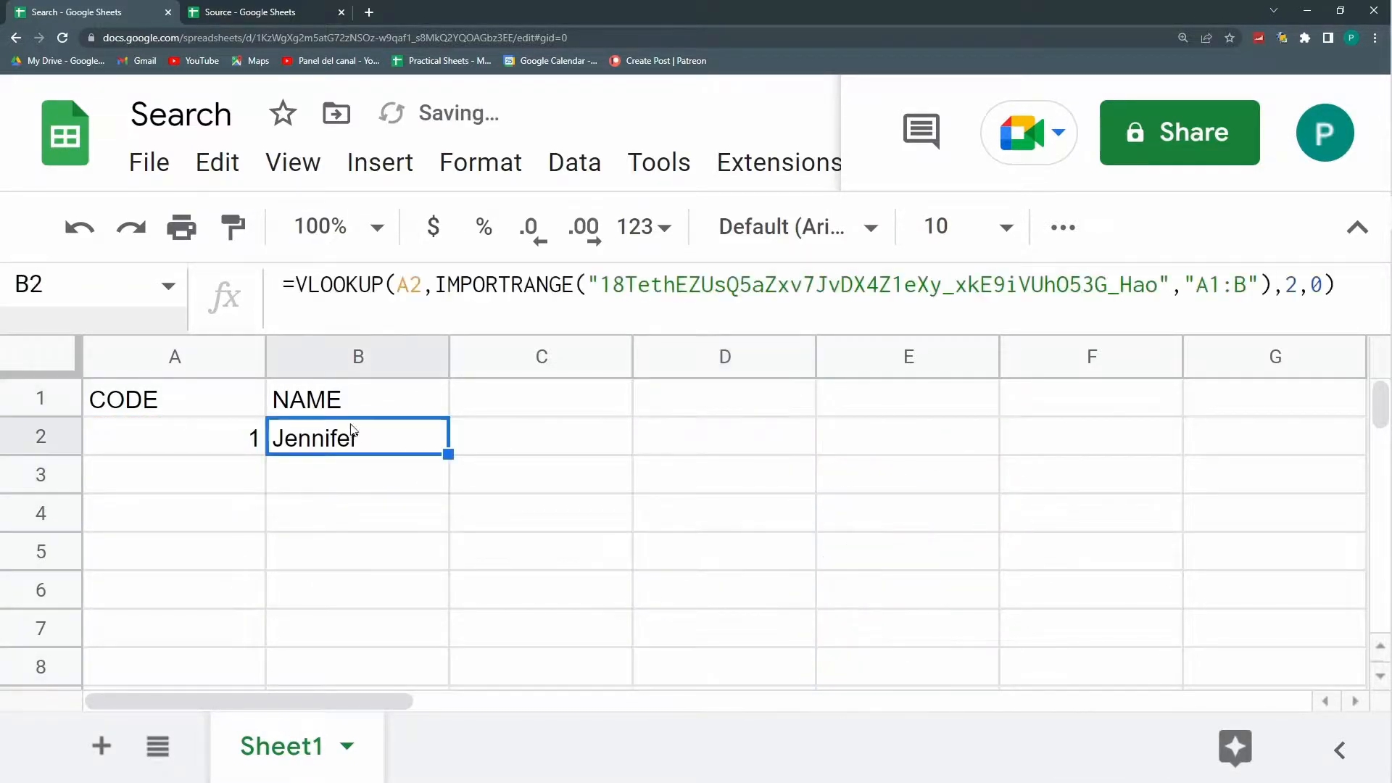
key(ctrl+minus)
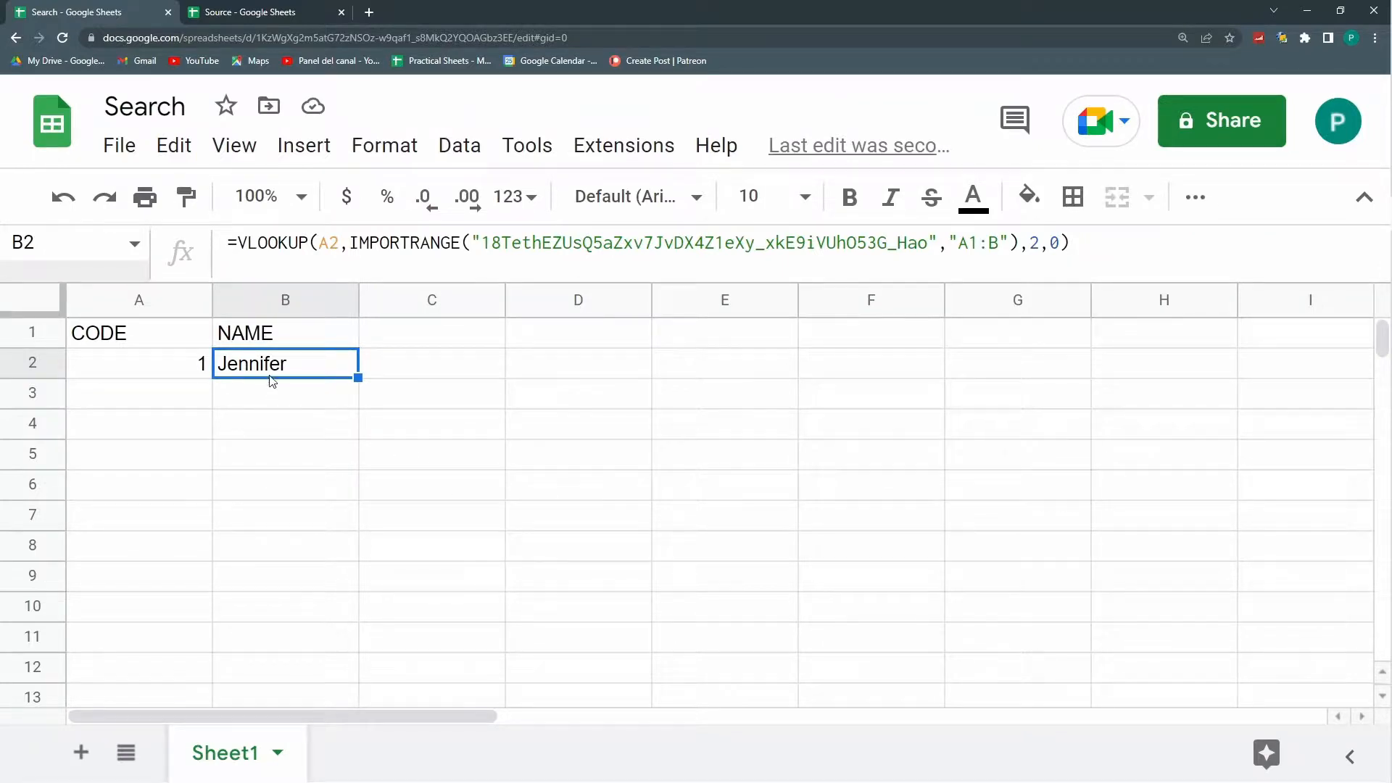
click(192, 368)
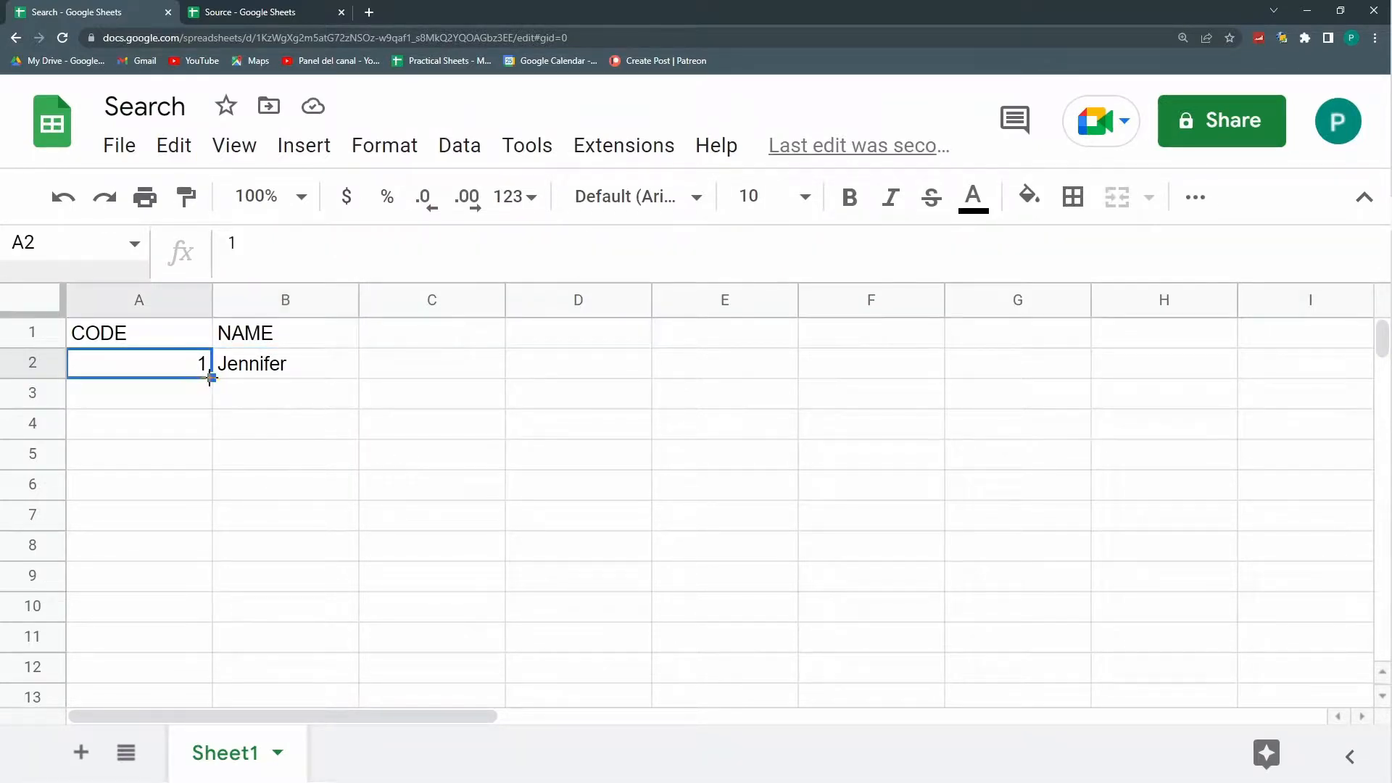
Fill code 1 in A2 and the B2 lookup formula down to row 6.
drag(209, 376, 203, 484)
click(346, 377)
drag(359, 376, 351, 482)
Enter codes 2, 3, 0 and 5 in A3:A6.
click(181, 400)
text(2)
click(187, 422)
text(3)
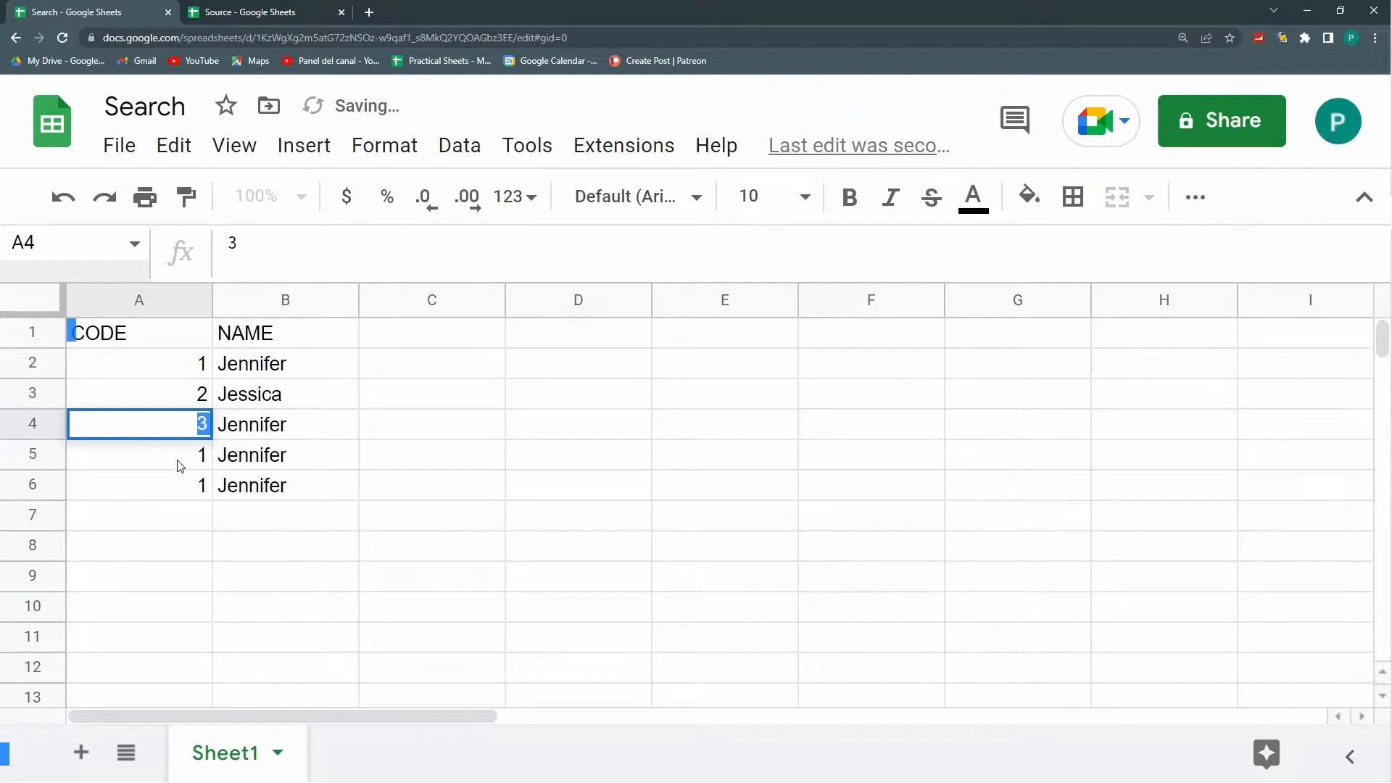
click(180, 463)
text(4)
click(186, 485)
text(5)
click(189, 523)
click(184, 460)
text(0)
key(Return)
Check B5's #N/A for code 0 against the top of the Source spreadsheet's data.
click(272, 452)
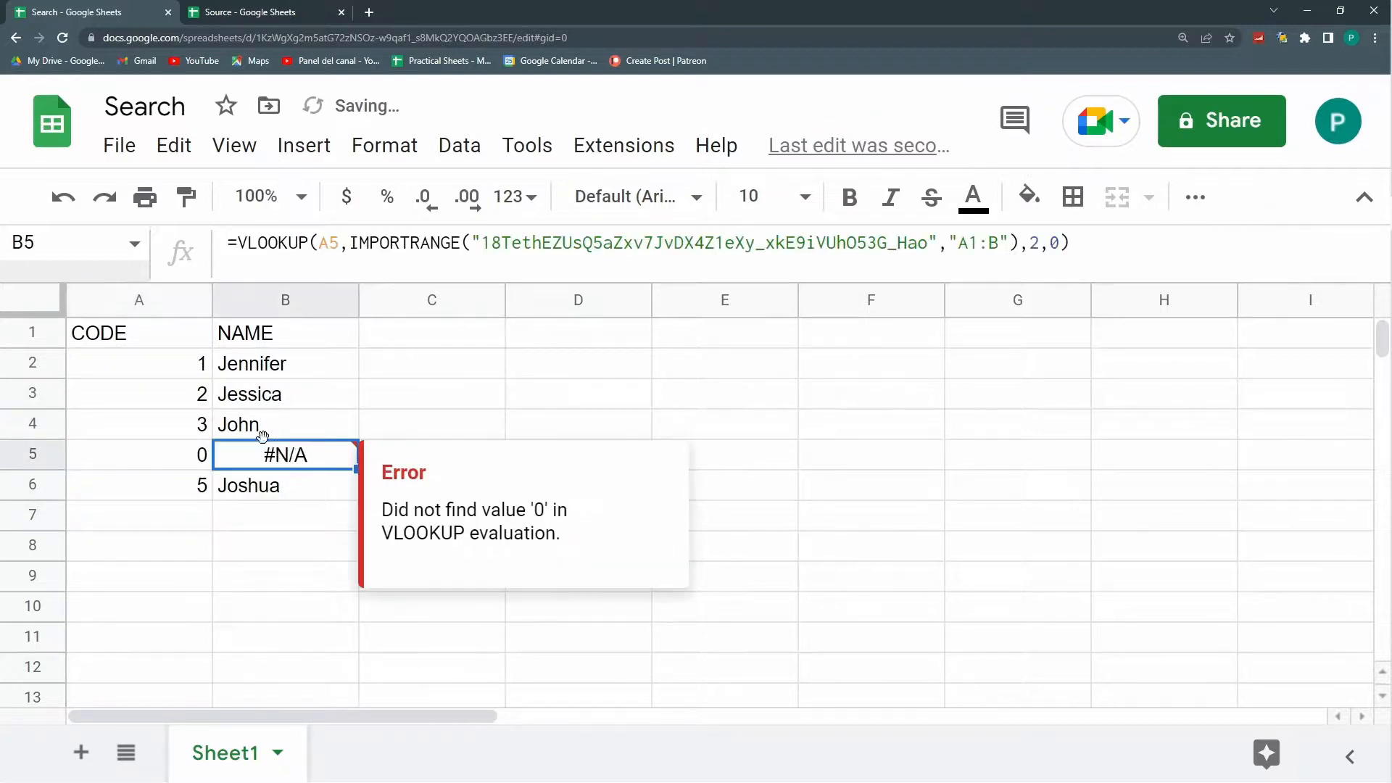
click(268, 11)
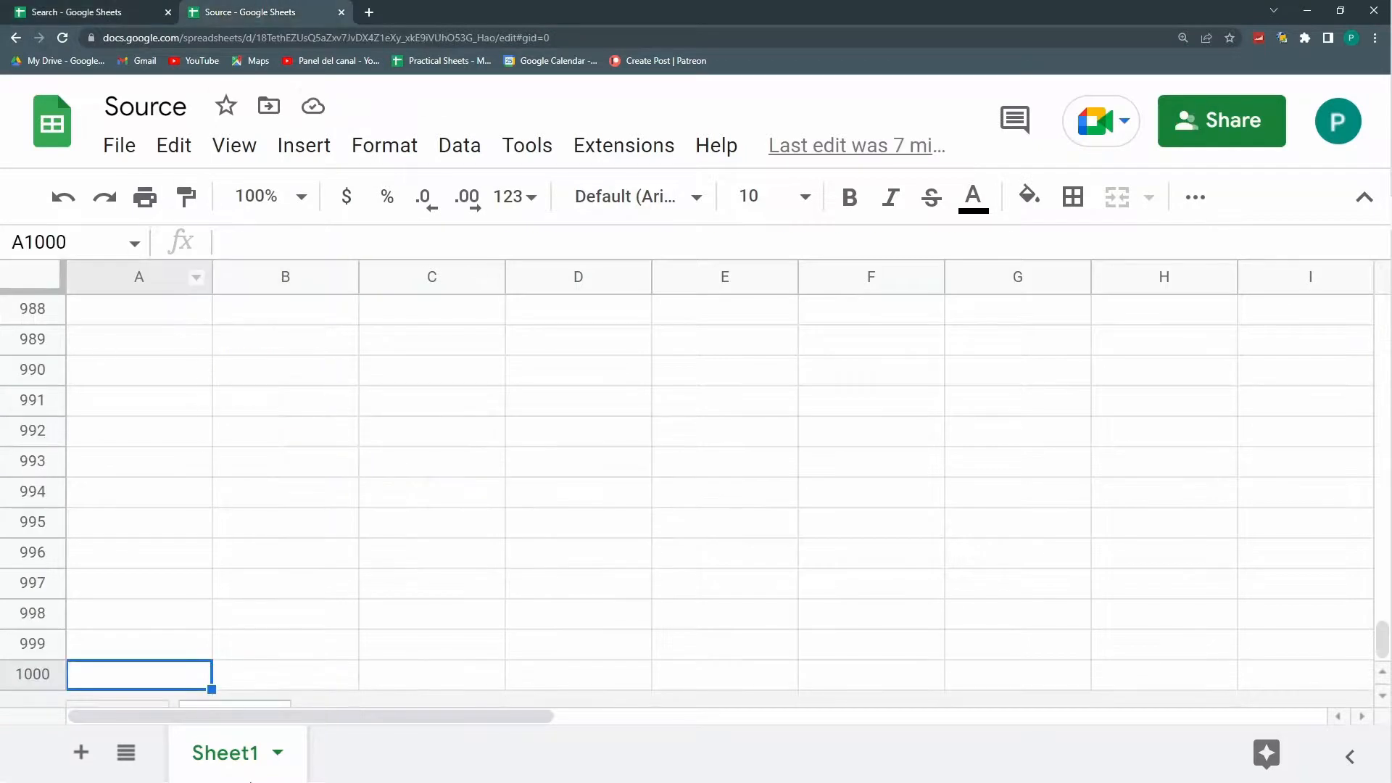
click(180, 475)
key(ctrl+Up)
key(ctrl+Up)
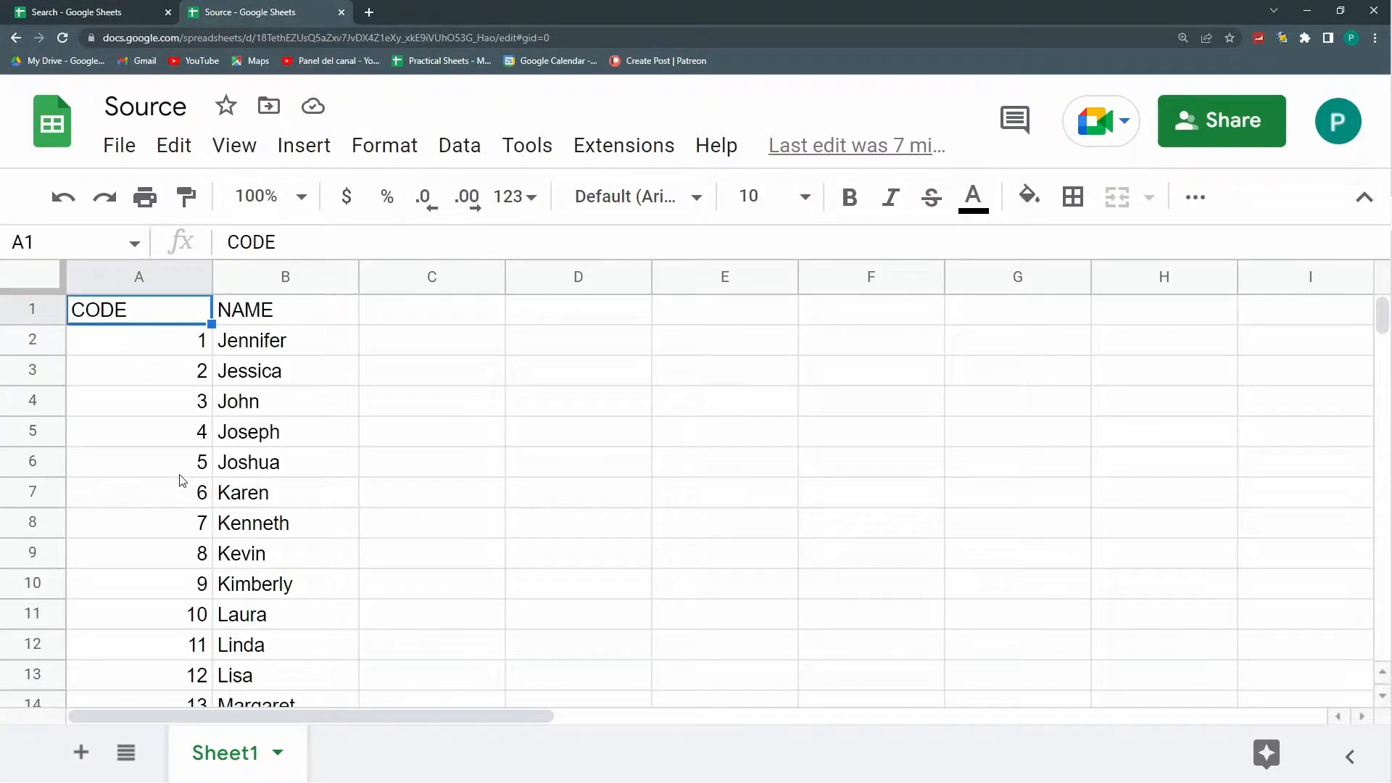
click(105, 21)
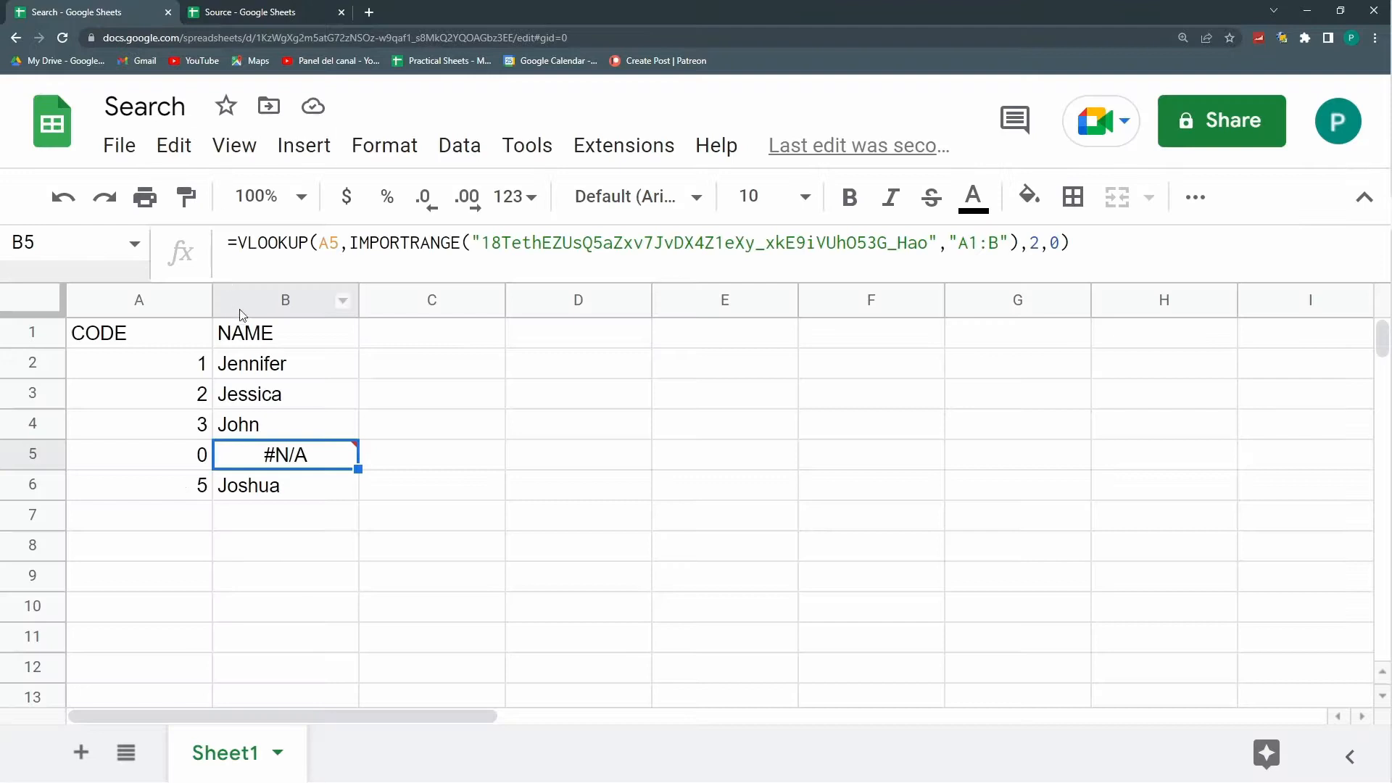
Wrap B2's VLOOKUP(IMPORTRANGE) formula in IFERROR with a 'NOT FOUND' fallback.
click(332, 365)
click(240, 242)
text(IFERROR()
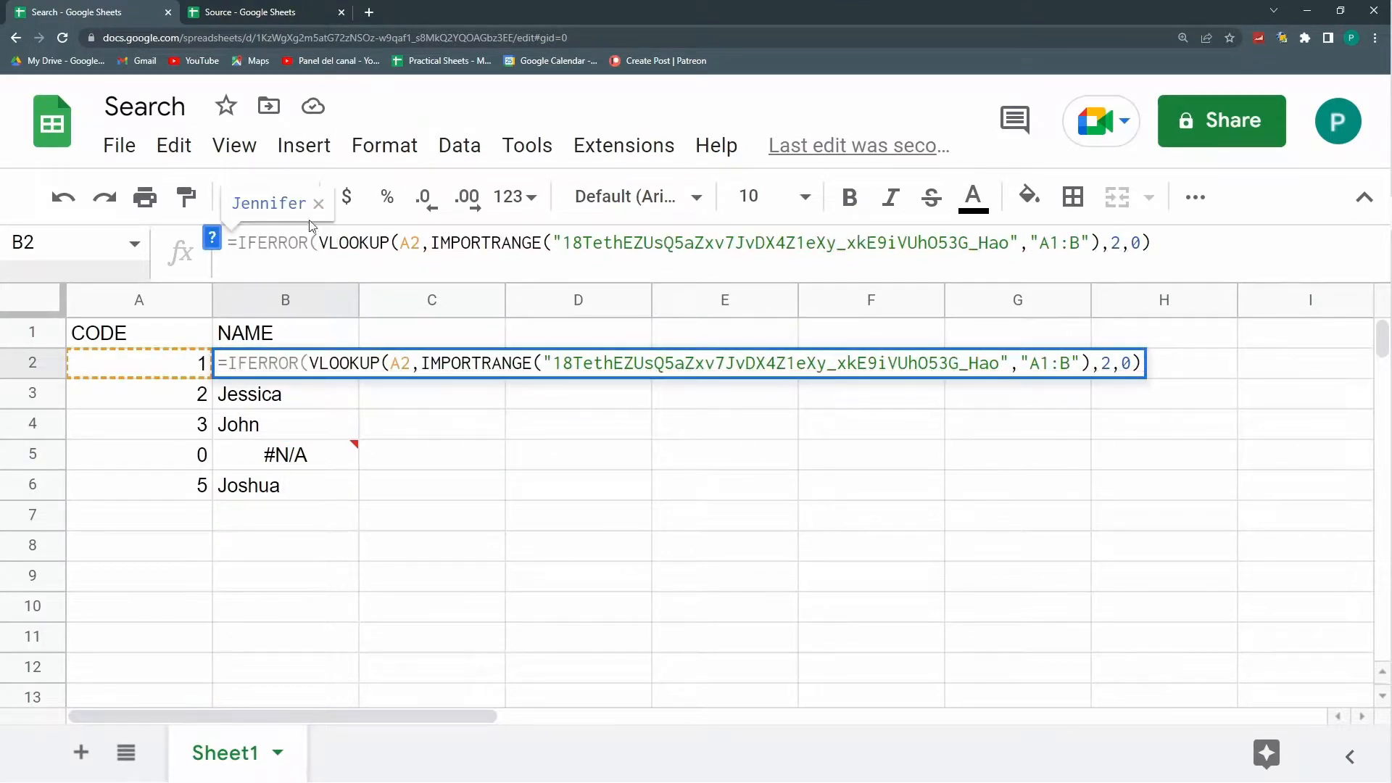
drag(320, 242, 1162, 249)
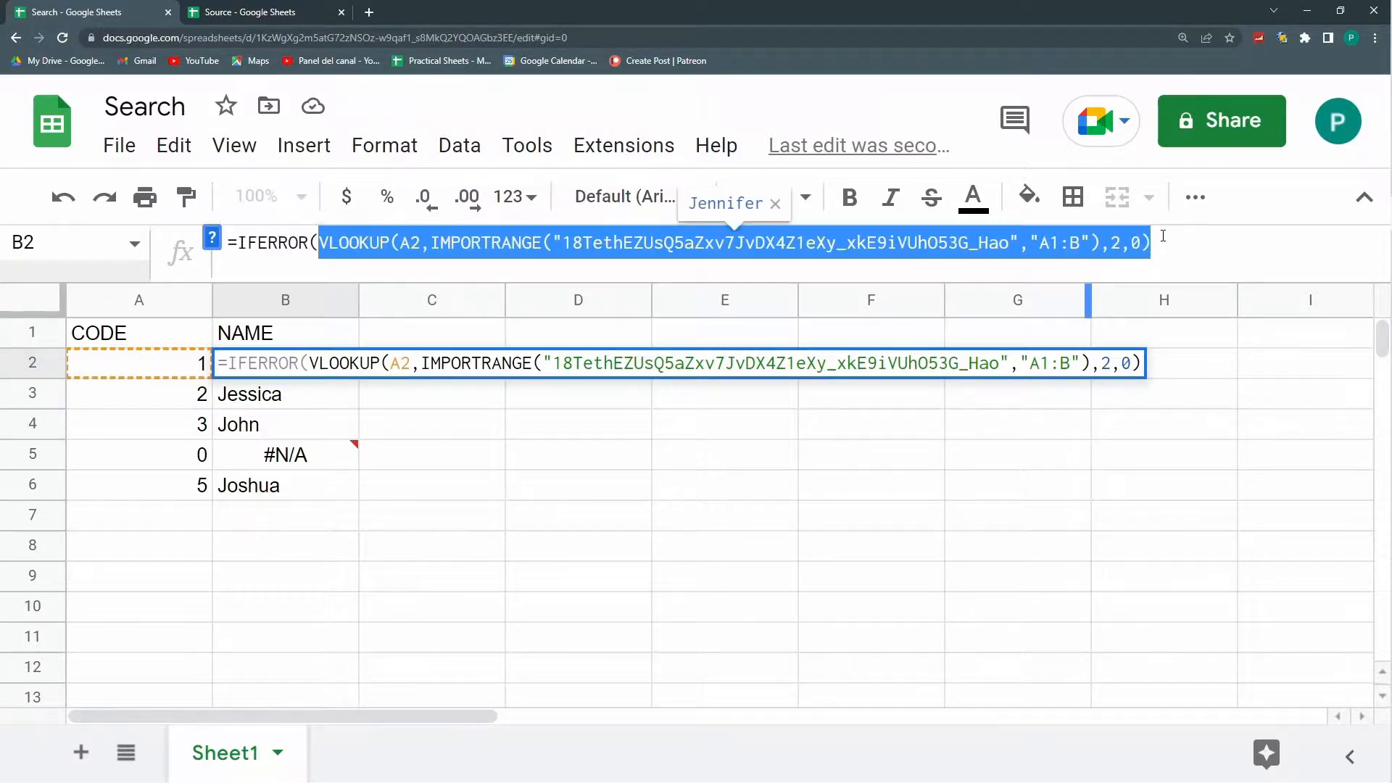
click(1172, 243)
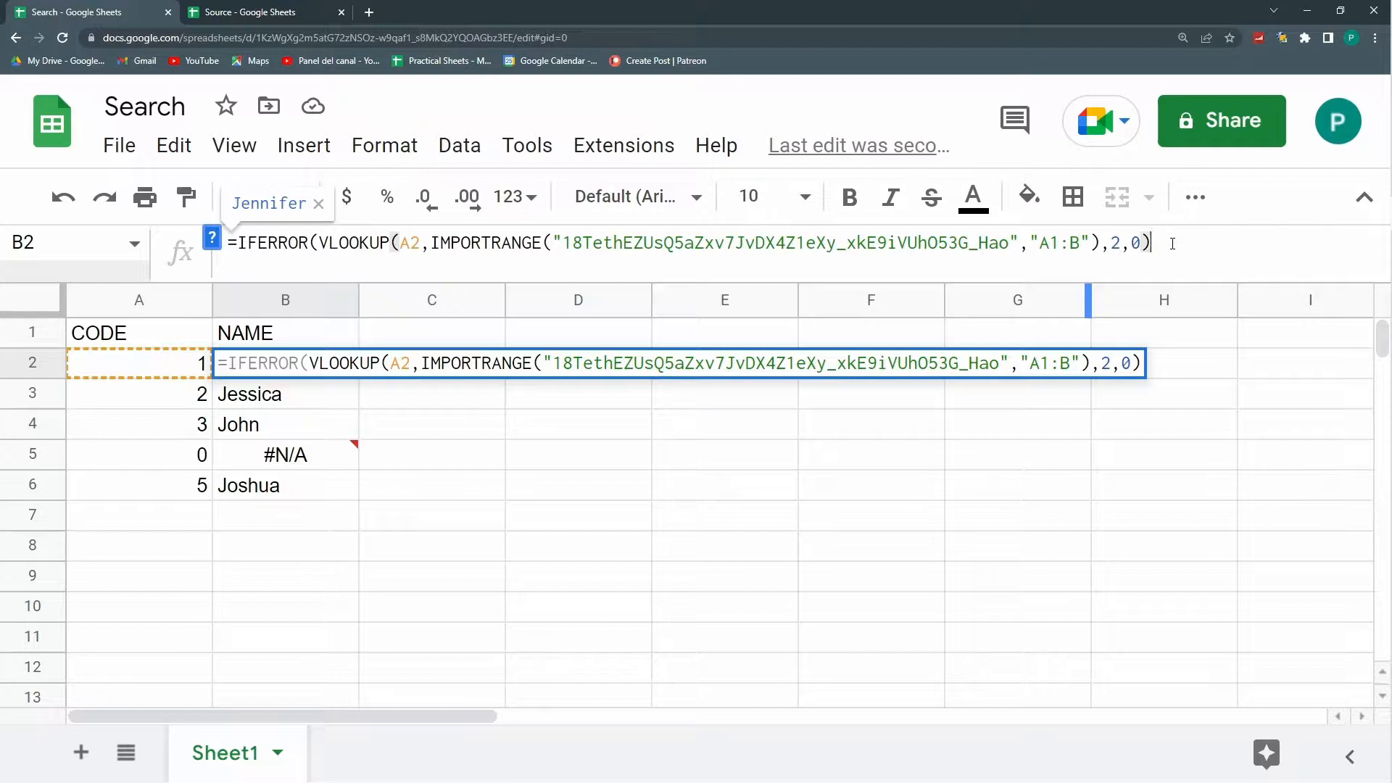
text(;")
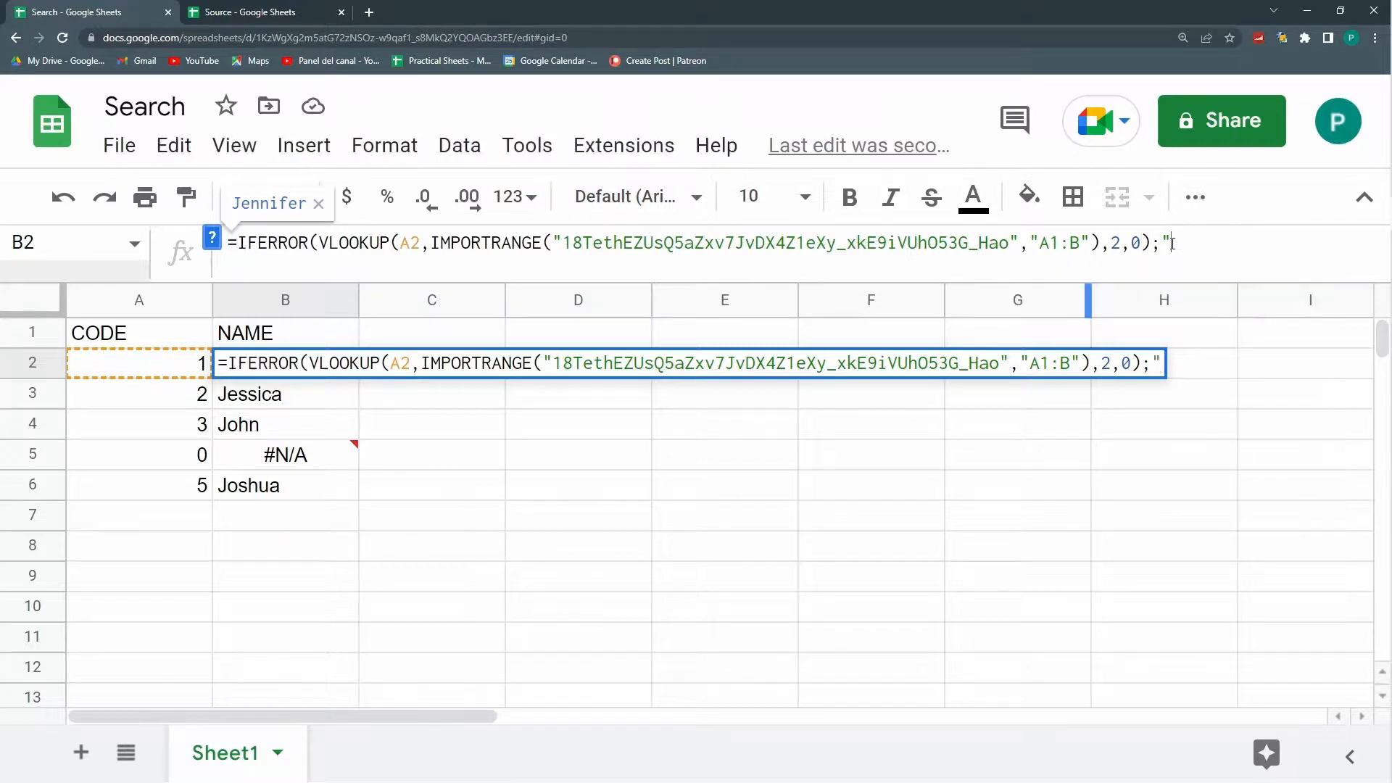
text(")
text(NOT FOU)
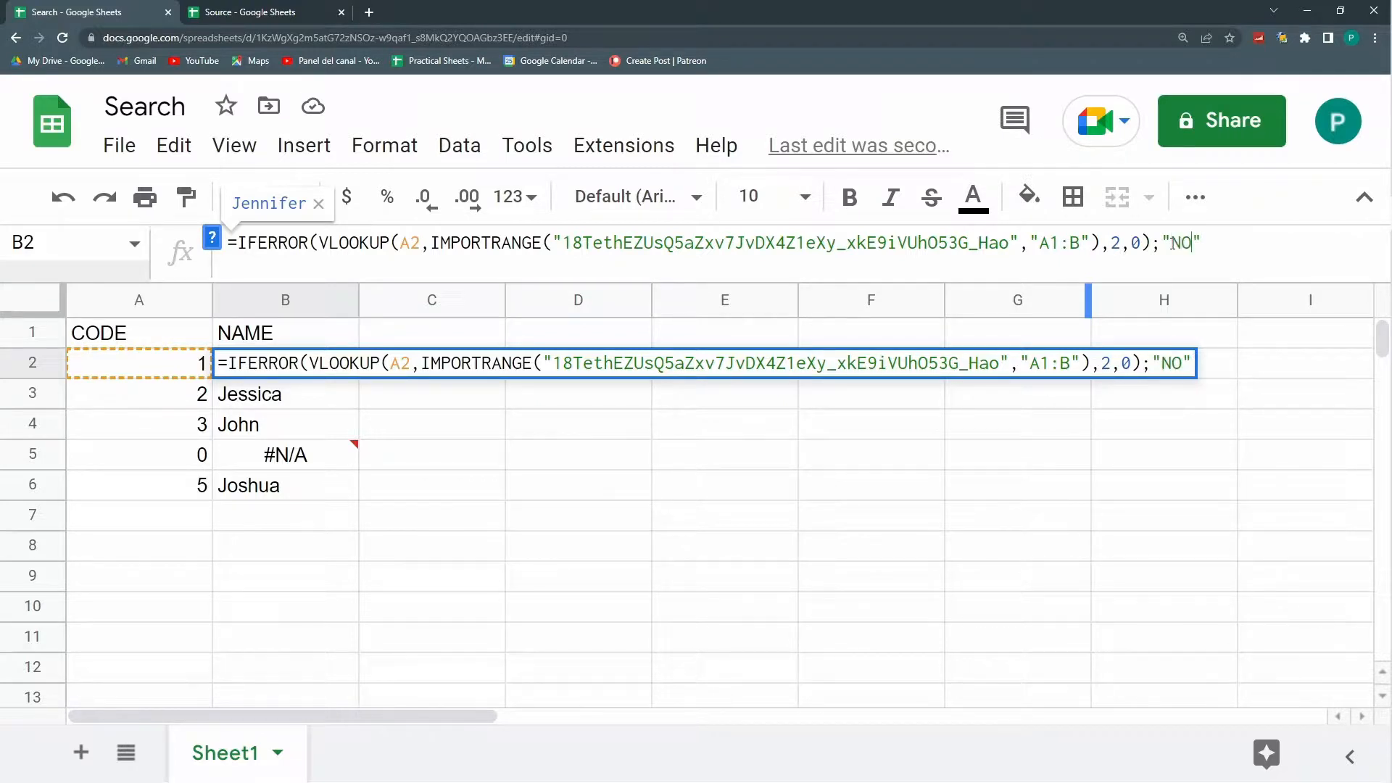
text(ND)
text())
key(Return)
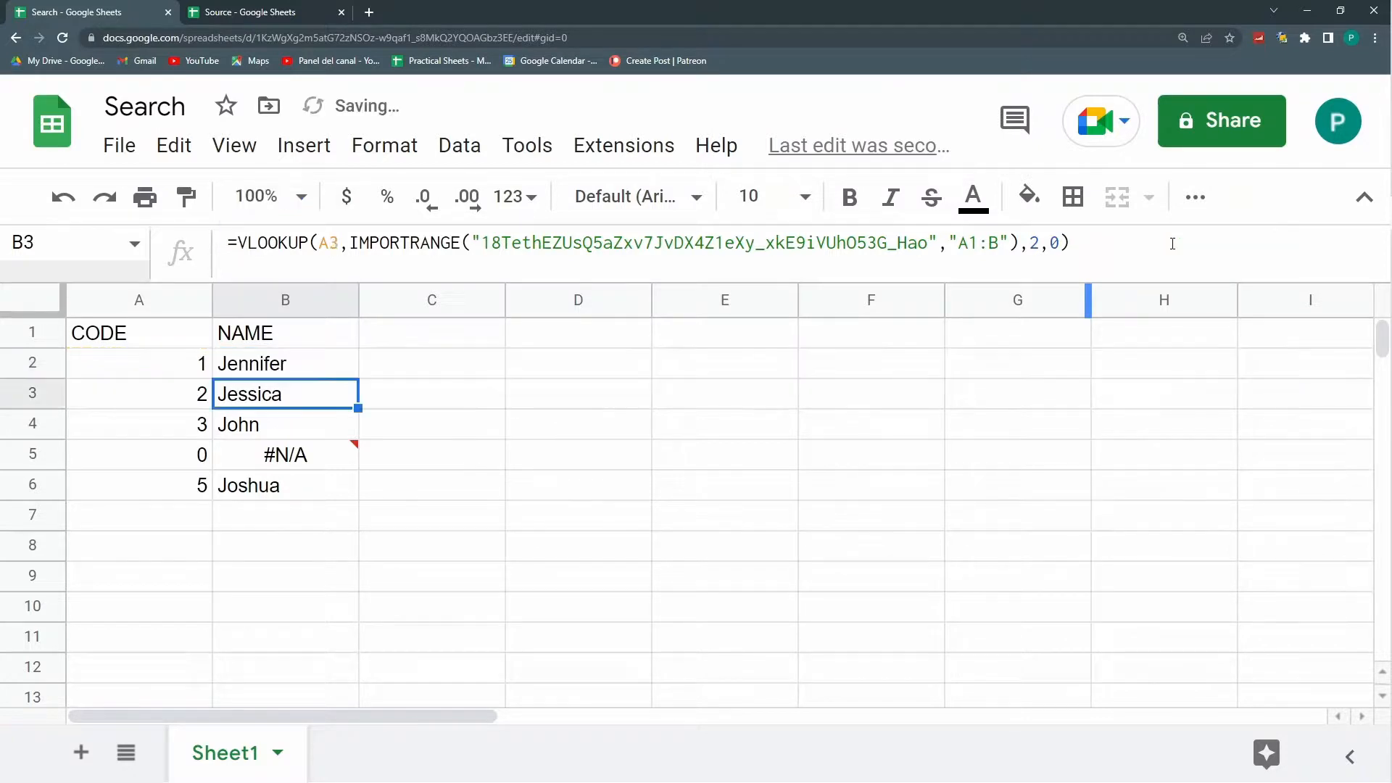
Copy the IFERROR formula down to B6 and autofit column B to fit 'NOT FOUND'.
click(351, 366)
drag(358, 377, 331, 485)
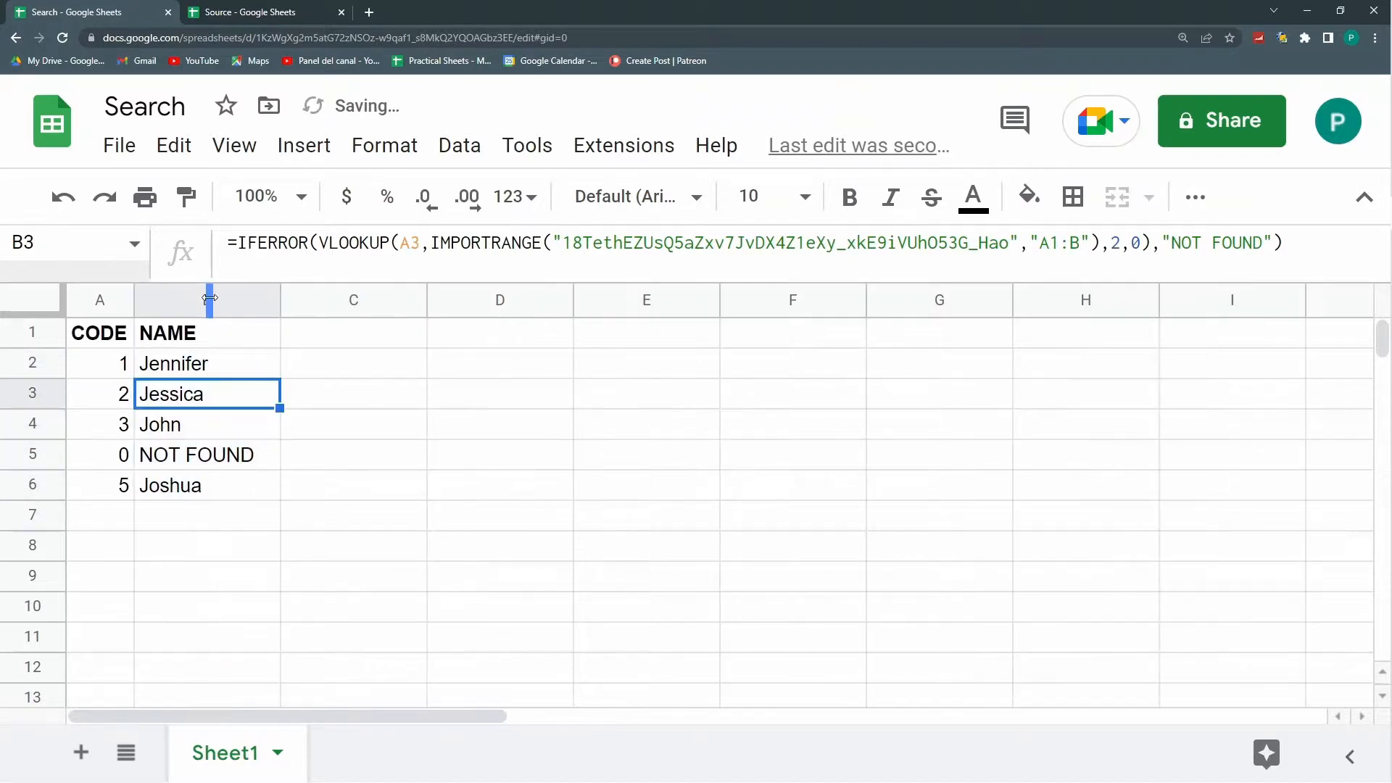
drag(209, 297, 276, 294)
double_click(279, 296)
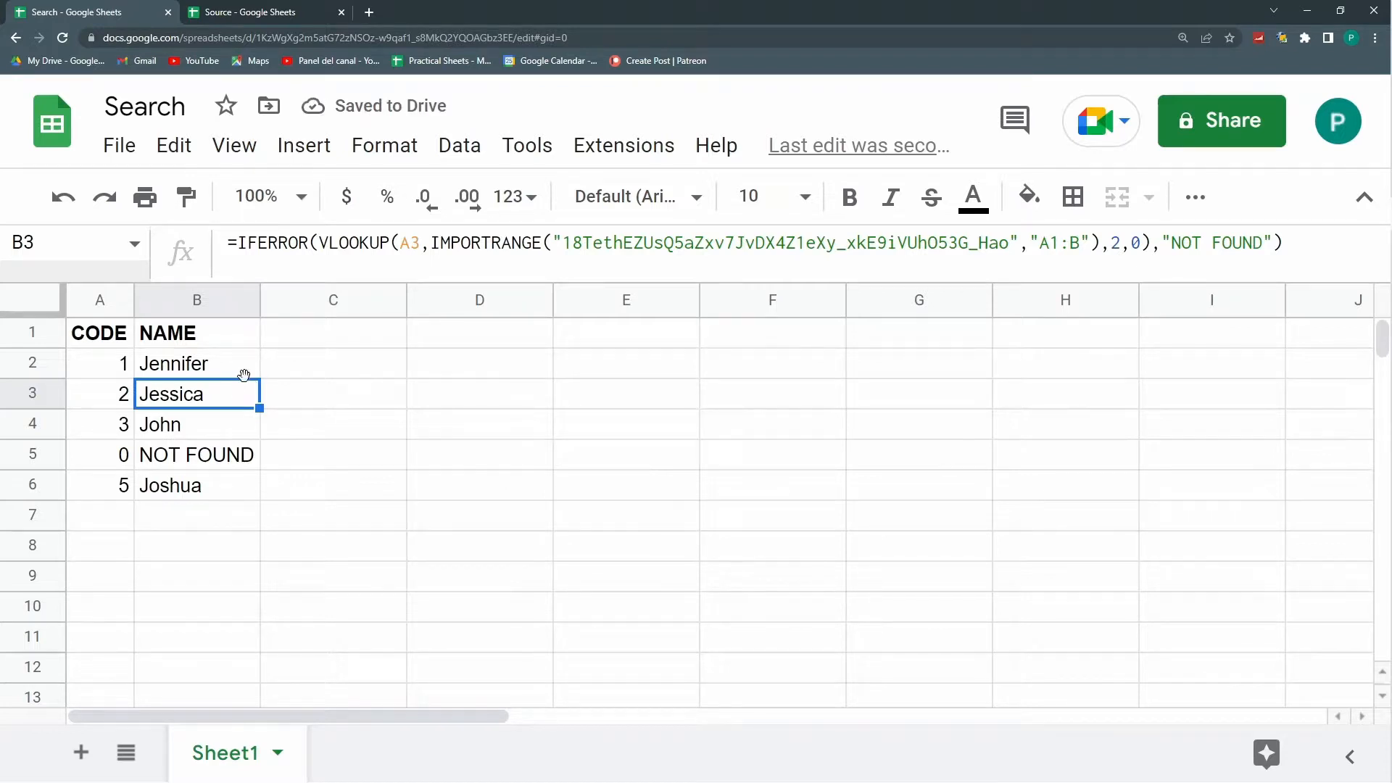
click(201, 451)
drag(194, 366, 211, 497)
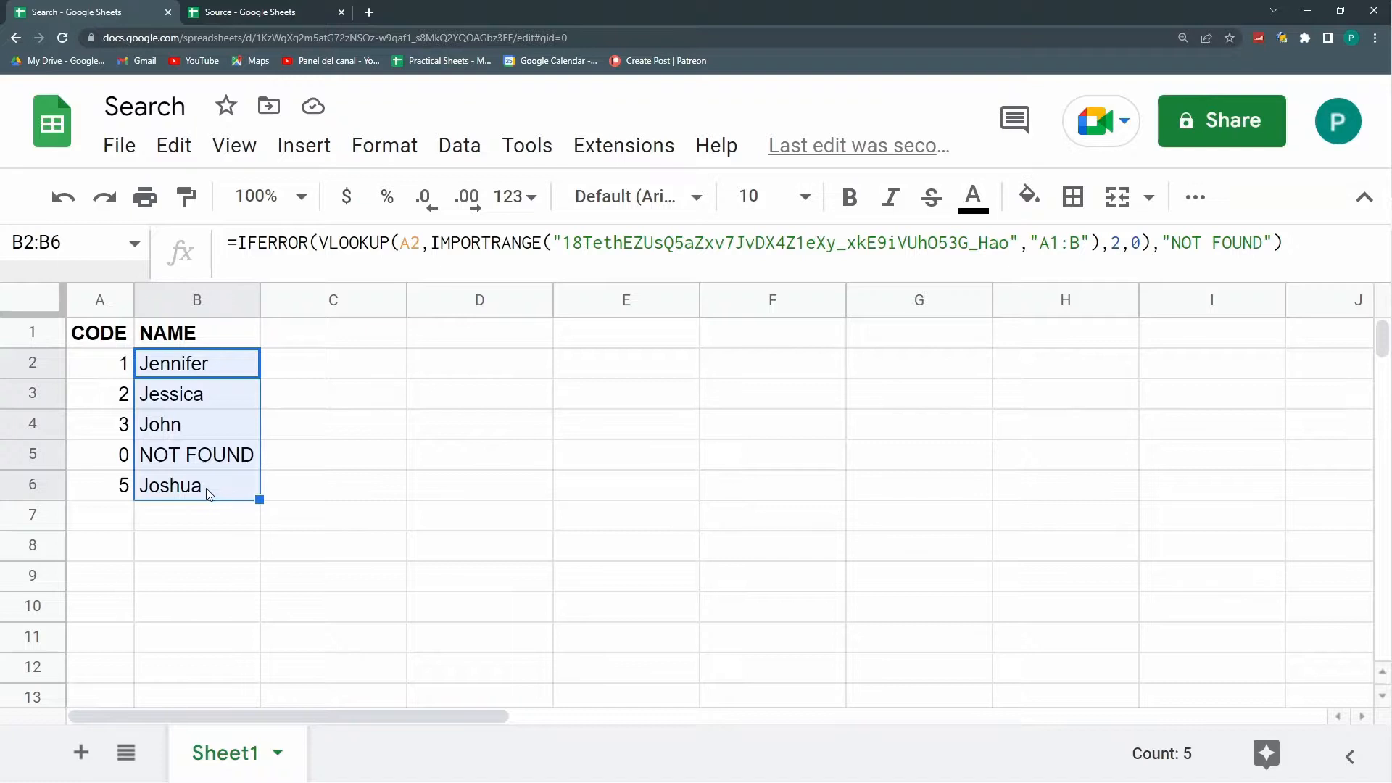